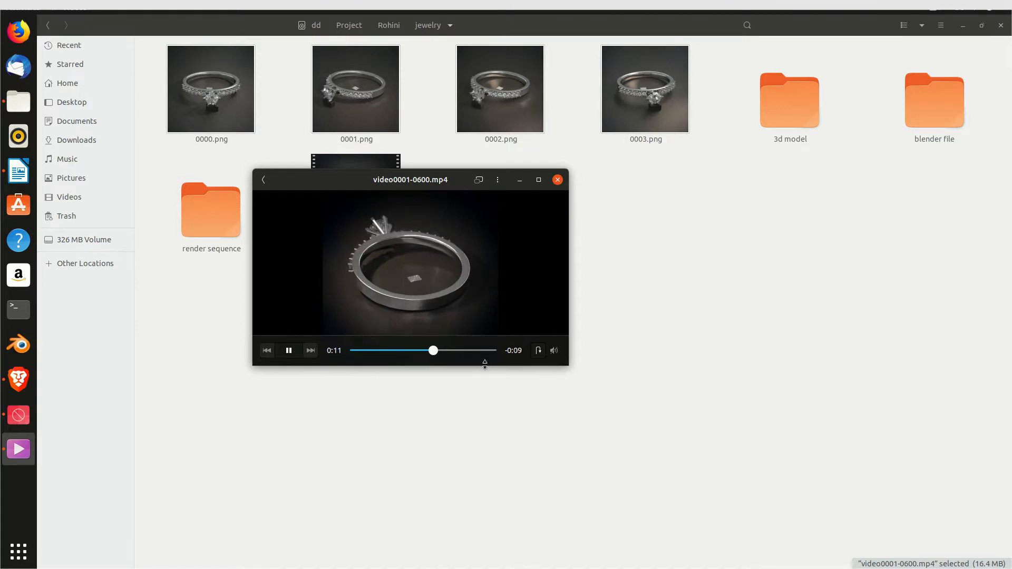
Close the ring video, reposition the jewelry folder window, and open the ring render 0002.png for viewing.
left_click(558, 180)
left_click(981, 25)
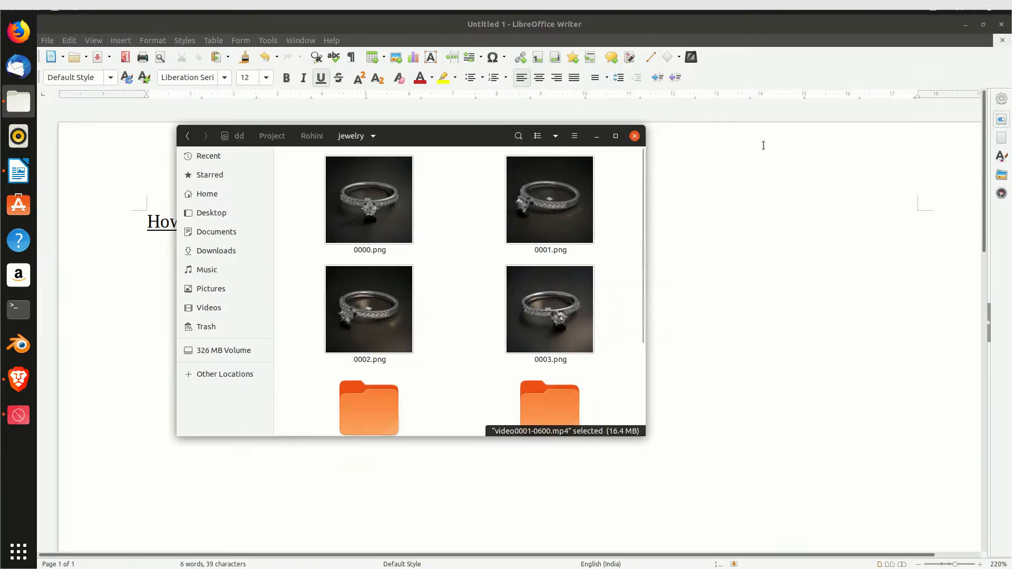
left_click_drag(527, 135, 787, 154)
left_click(628, 328)
double_click(628, 328)
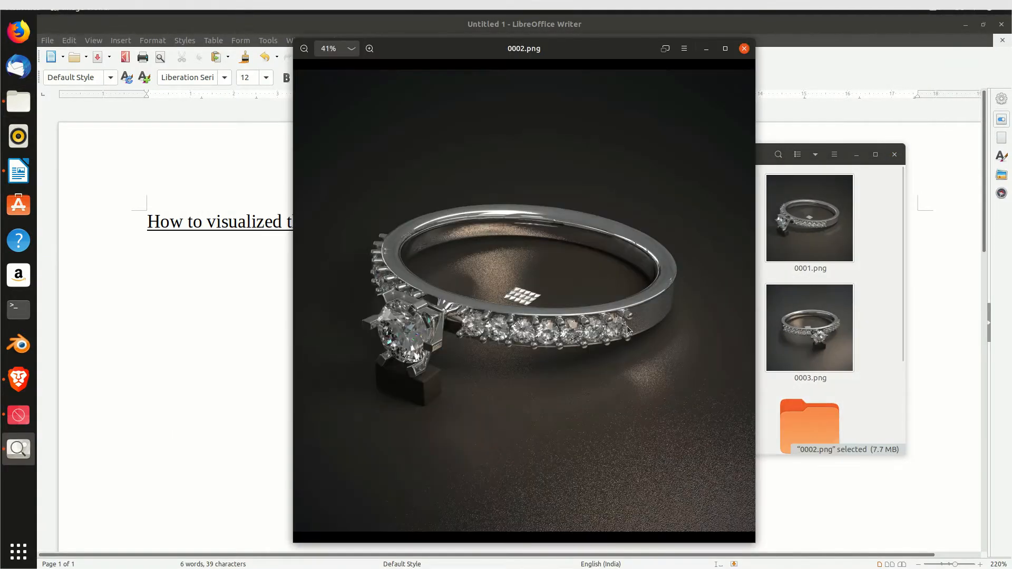
In the LibreOffice Writer document, write "star the 3d software" below the heading without underlining.
left_click(174, 265)
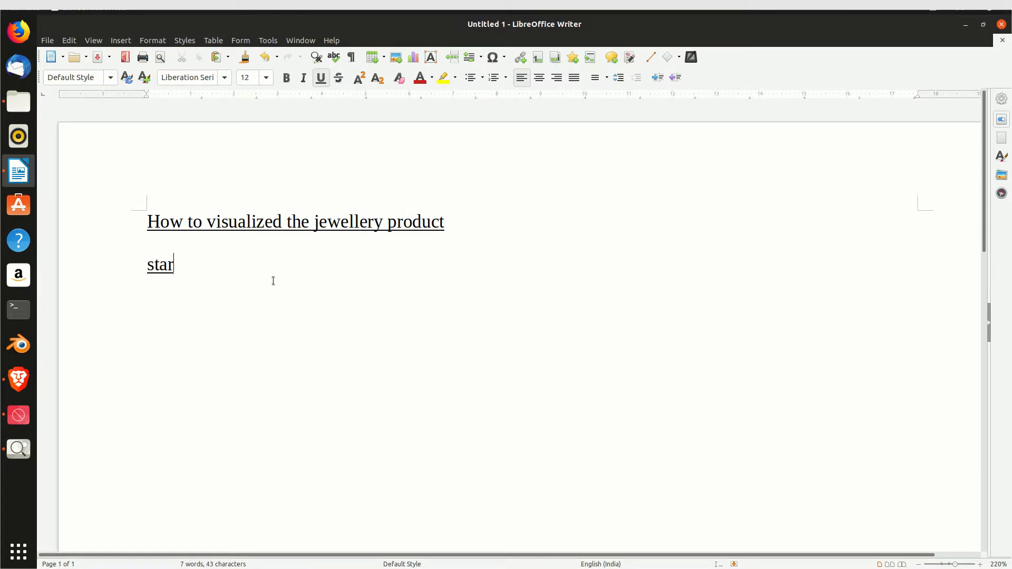
key("shift+Left")
key("shift+Left")
key("shift+Left")
key("shift+Left")
key("shift+Left")
key("shift+Left")
key("shift+Left")
key("shift+Left")
key("shift+Left")
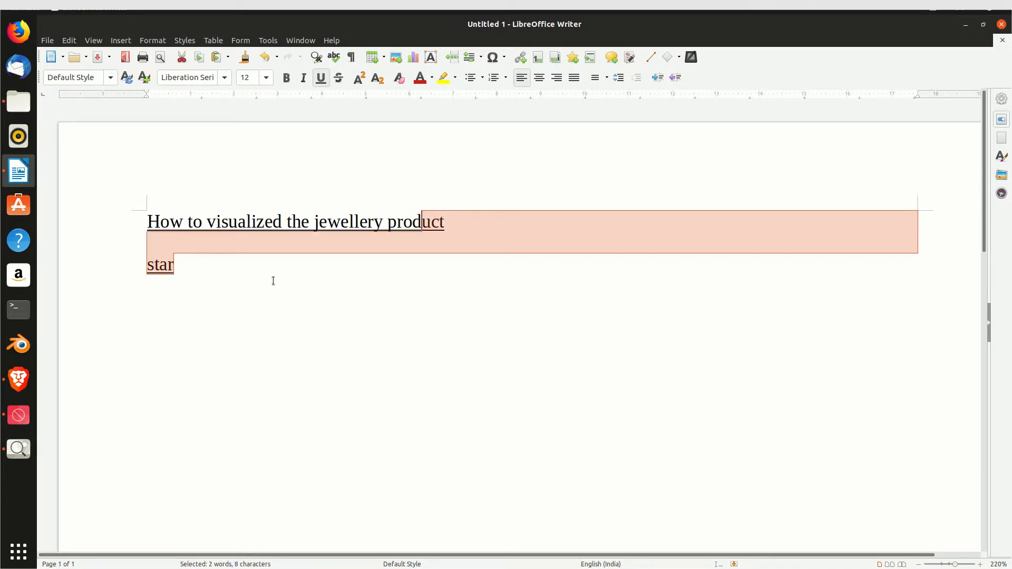
key("shift+Right")
key("shift+Right")
key("shift+Right")
key("shift+Right")
key("ctrl+u")
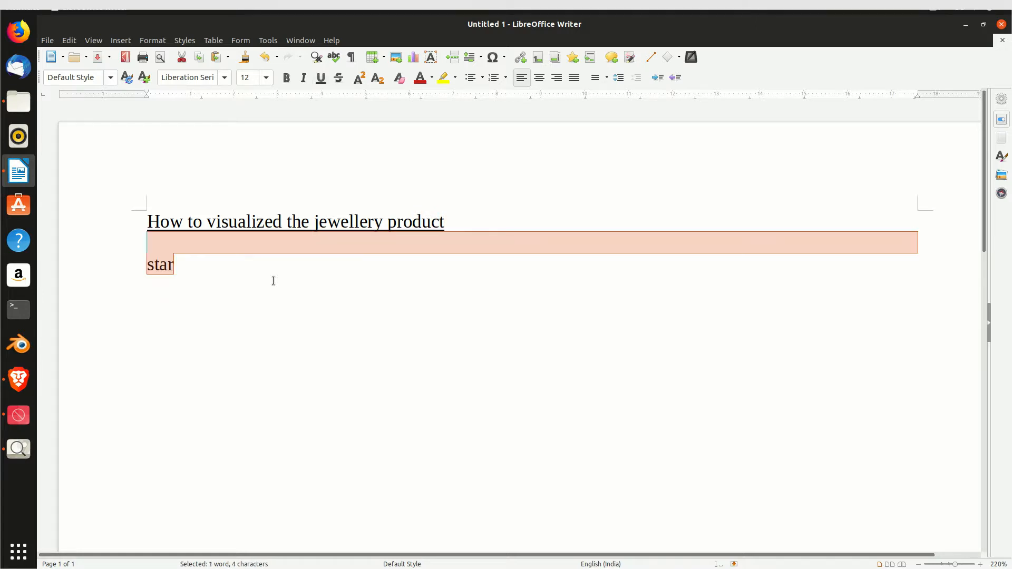
left_click(253, 259)
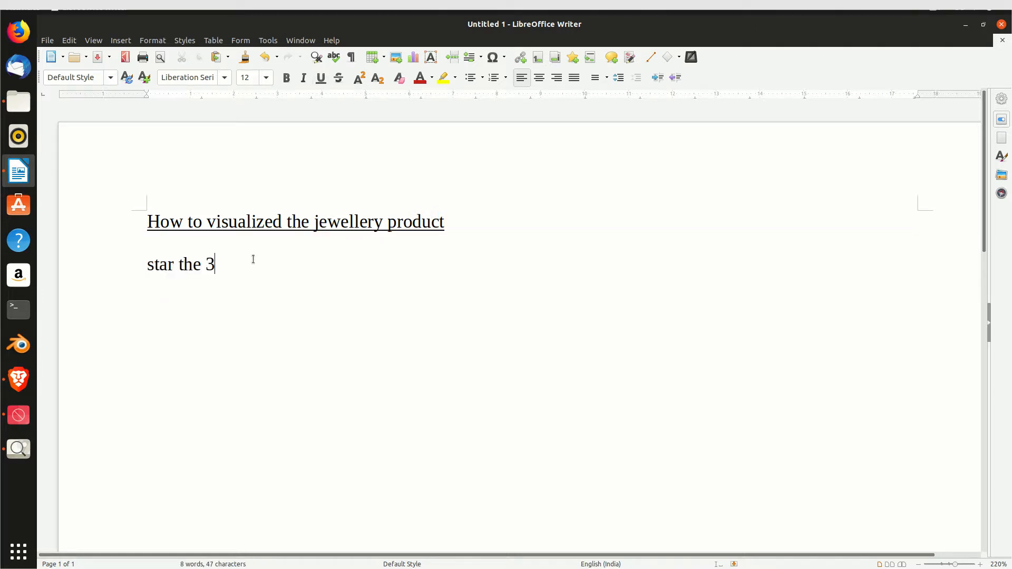
type("the 3d software")
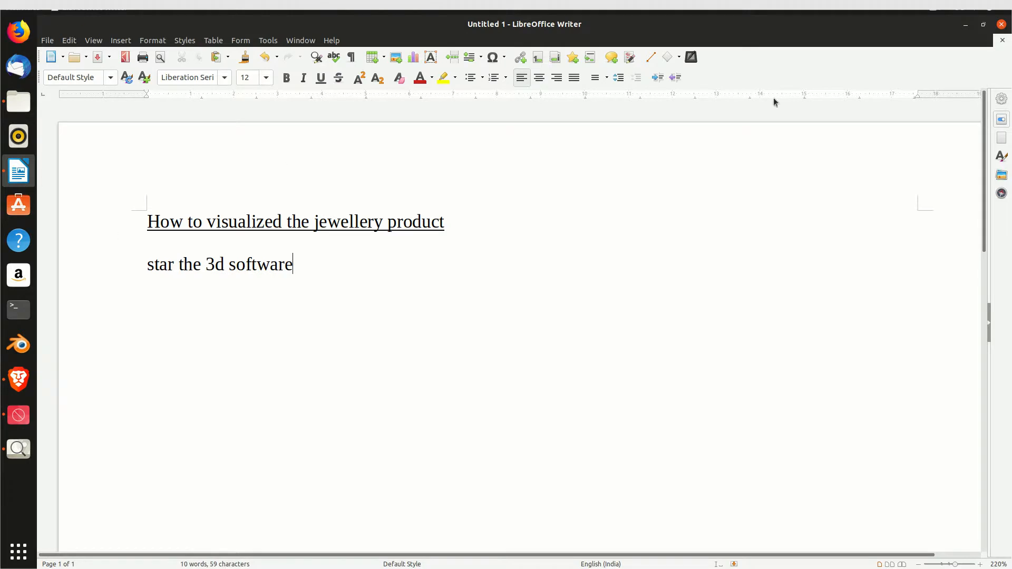
Clear the open windows, run Blender from the "blender 2.8 stable" desktop folder, and dismiss its splash screen.
left_click(964, 30)
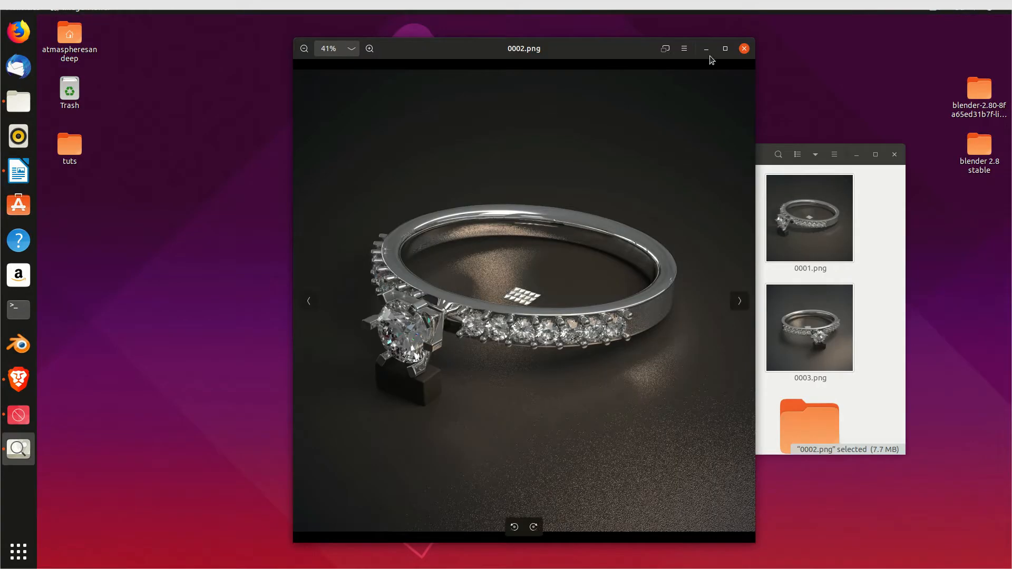
left_click(741, 47)
left_click(856, 154)
double_click(978, 150)
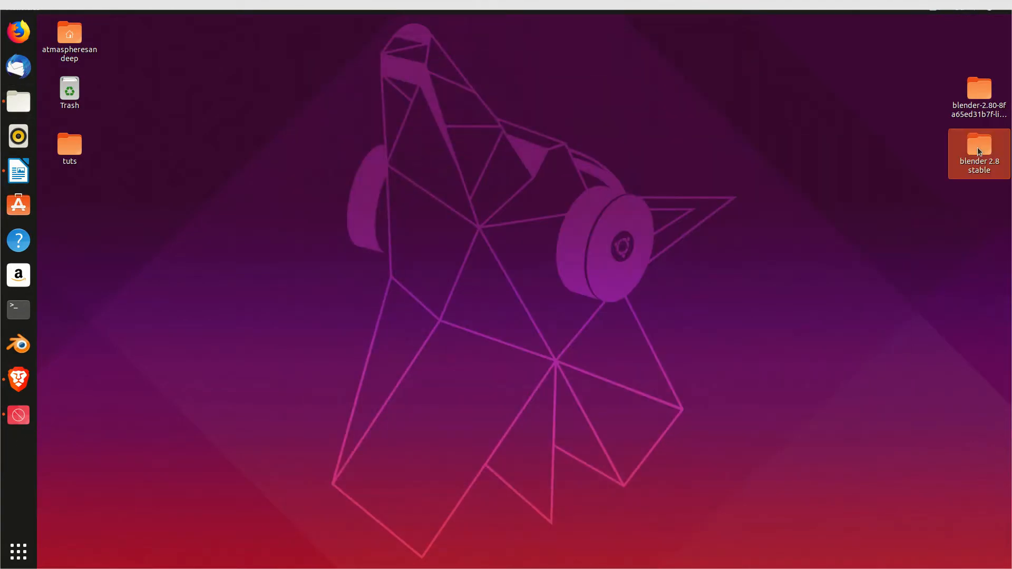
double_click(264, 203)
left_click(425, 164)
right_click(425, 164)
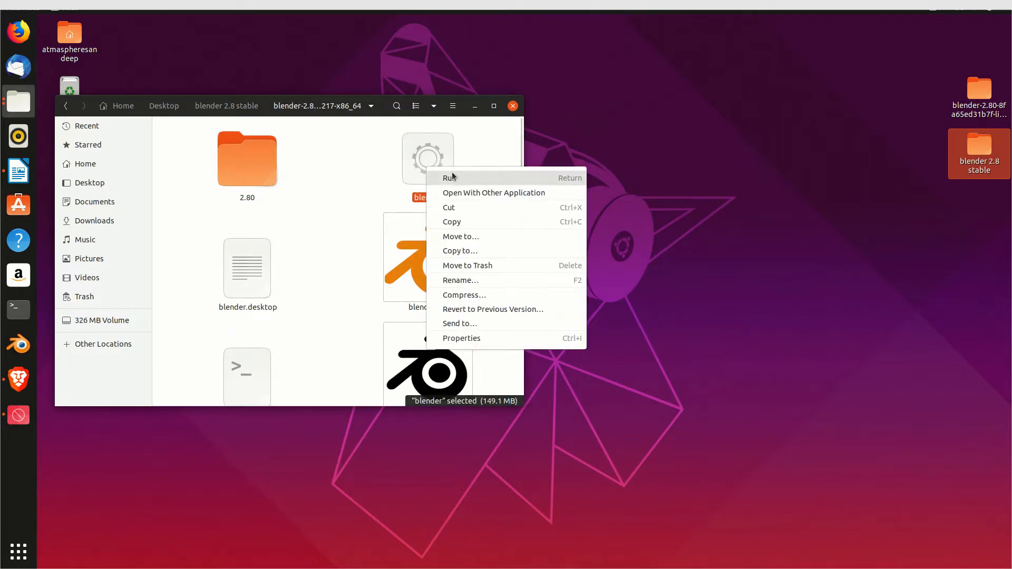
left_click(473, 142)
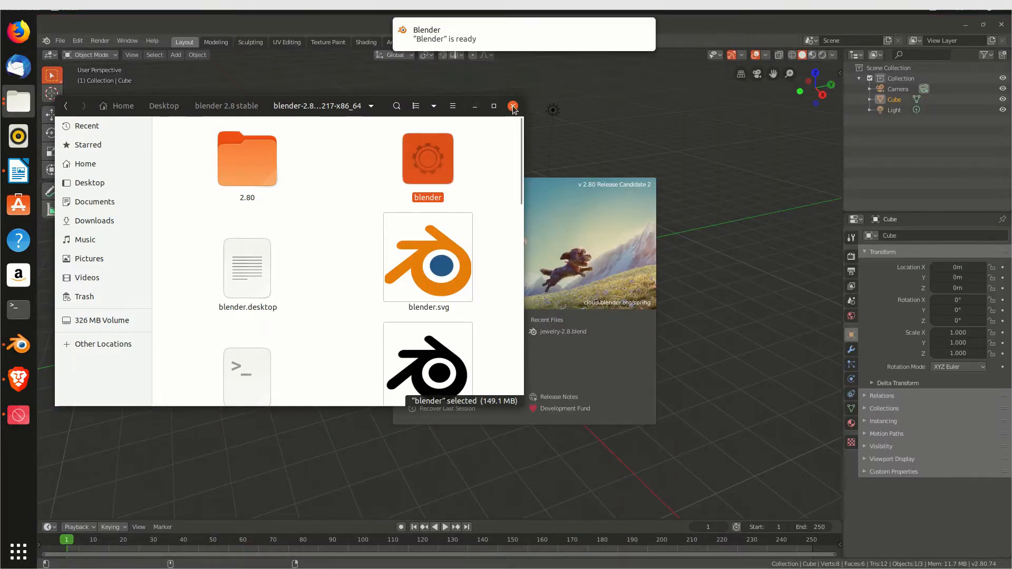
left_click(513, 106)
left_click(591, 161)
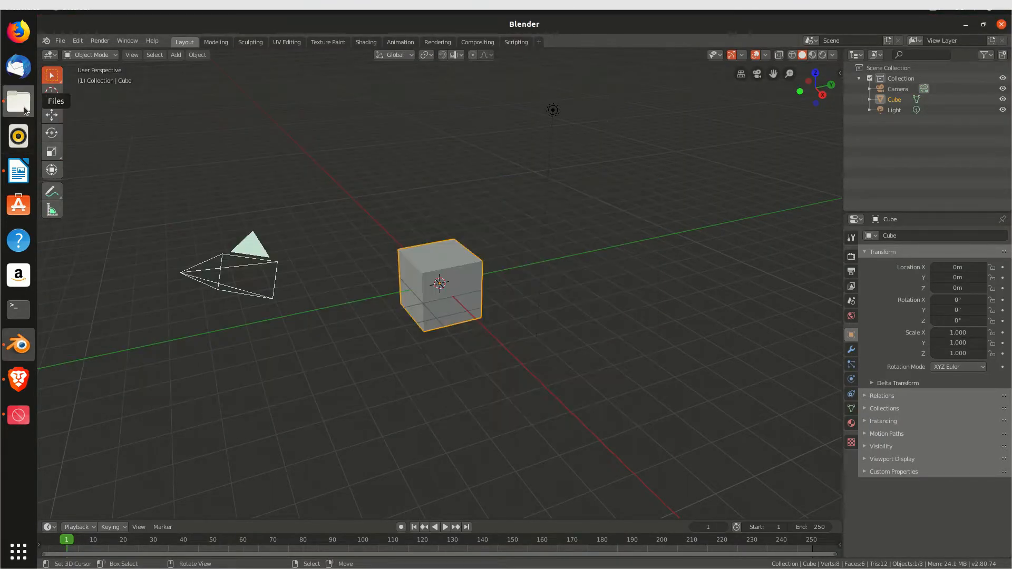
Open jewelry-2.8.blend from the jewelry project's "blender file" folder in Blender.
left_click(18, 100)
scroll(685, 306, "down", 3)
double_click(801, 304)
scroll(712, 375, "down", 1)
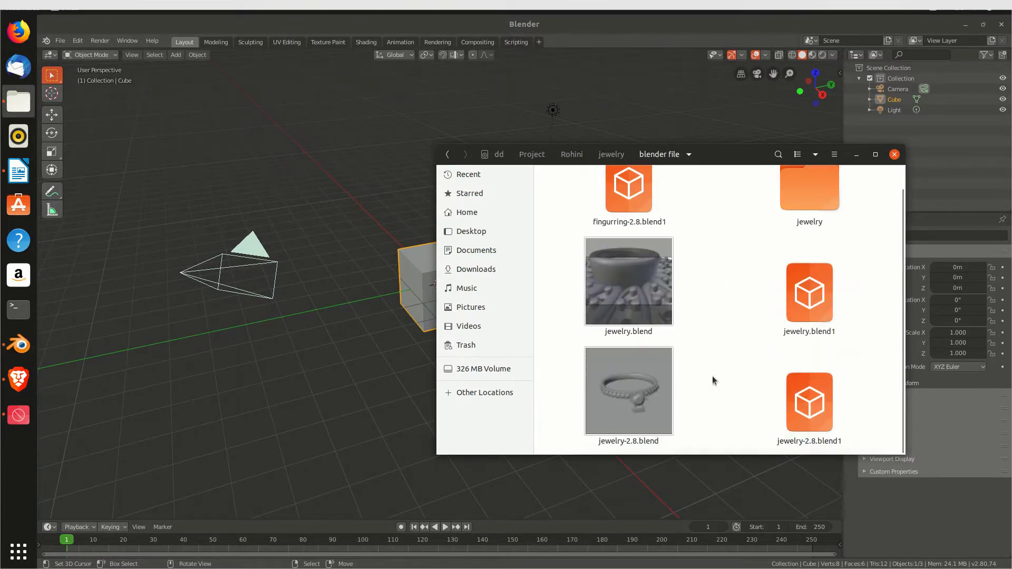
left_click_drag(639, 370, 310, 346)
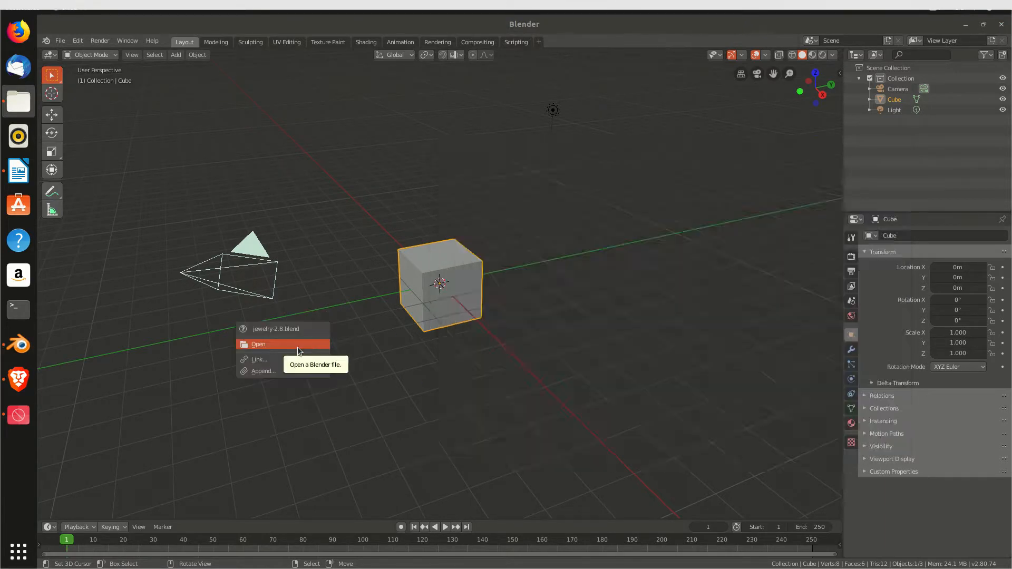
left_click(298, 346)
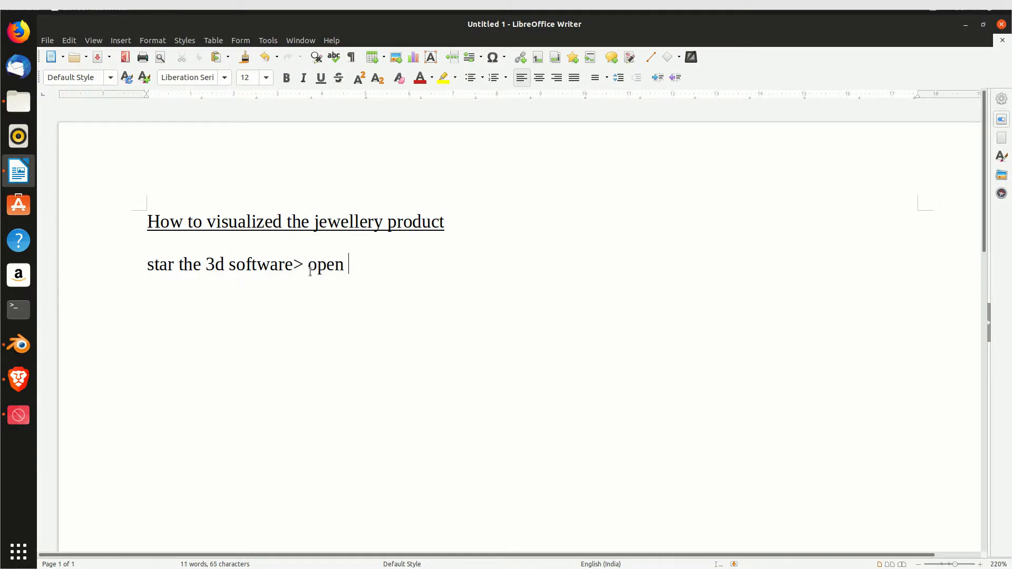
Switch to the Writer document and extend the workflow line with "> open existing file>download model from here".
type("sting")
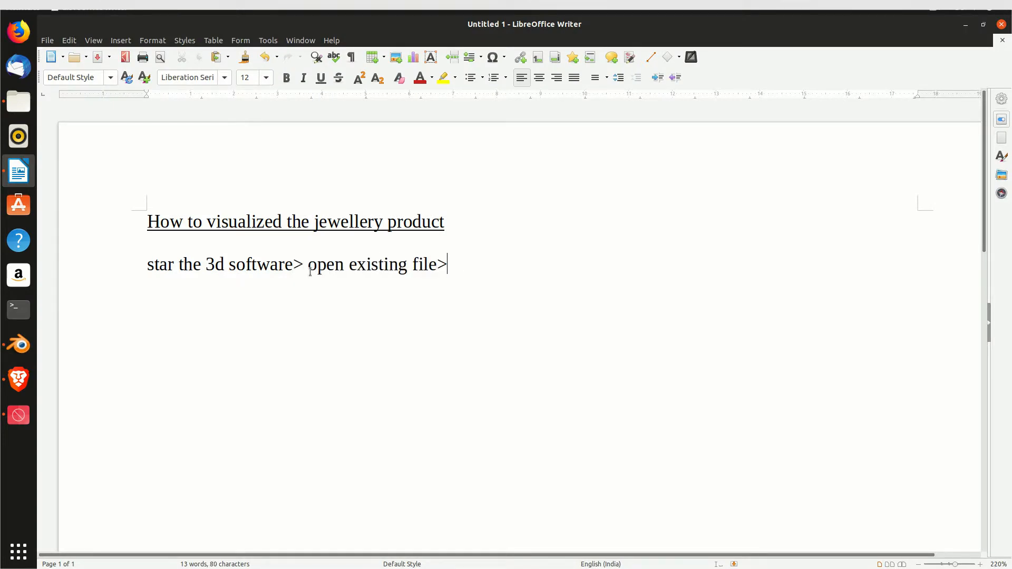
type(" file>mode")
key("BackSpace")
key("BackSpace")
key("BackSpace")
key("BackSpace")
type("download model")
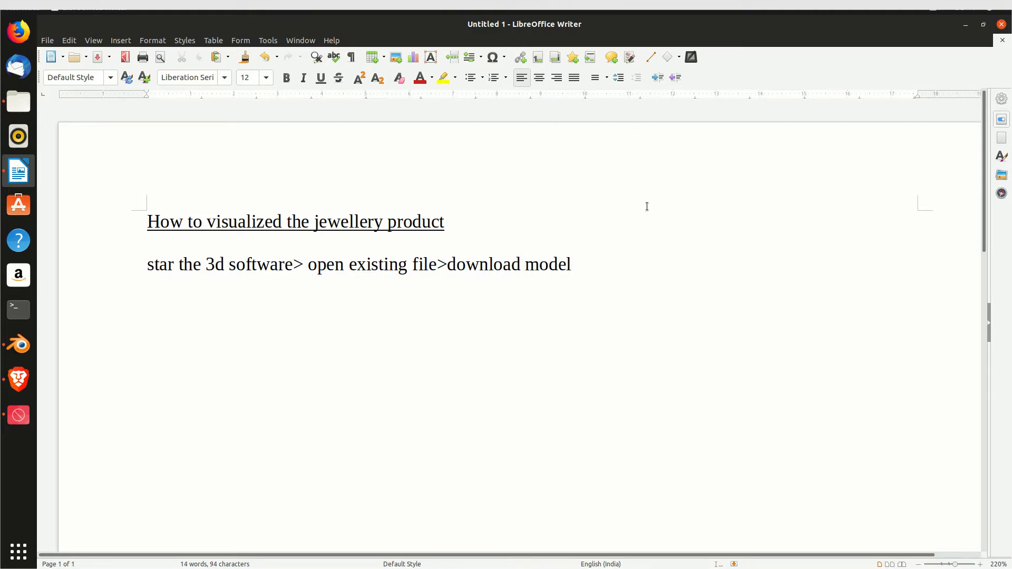
type(" from here")
Switch to the web browser and open Sketchfab's Free 3D Jewelry collection in a new tab.
left_click(965, 25)
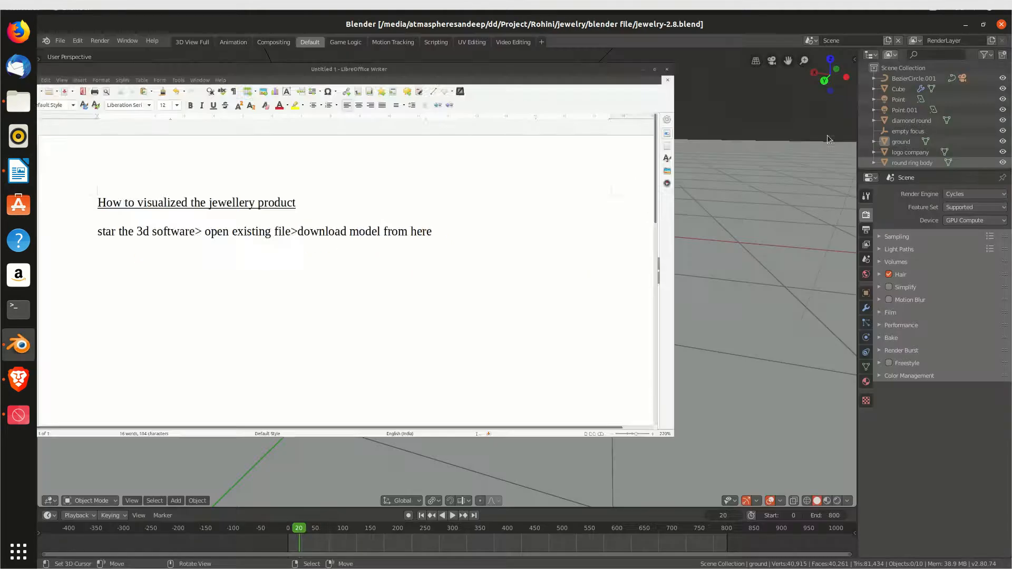
left_click(19, 379)
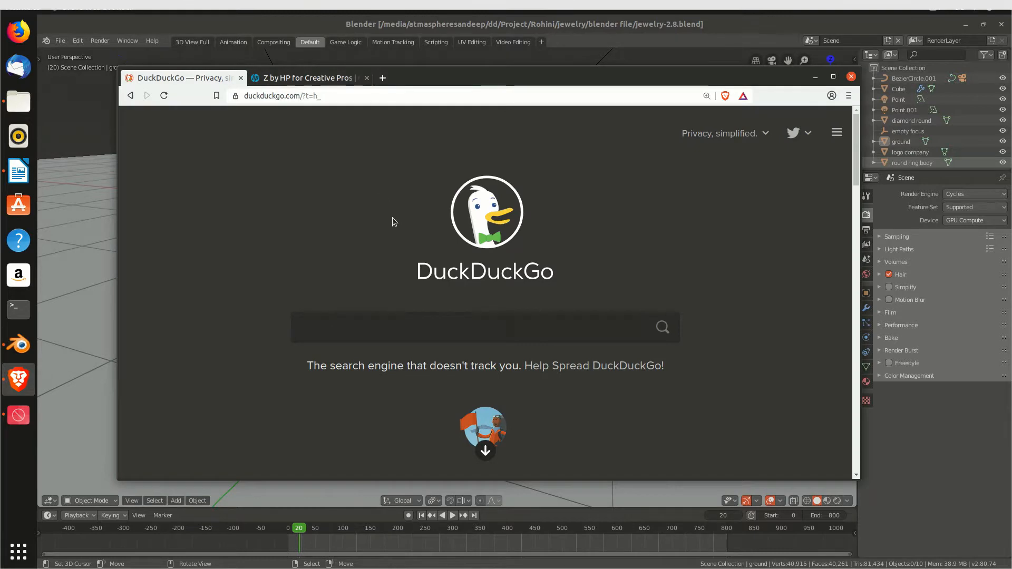
key("ctrl+t")
left_click(813, 116)
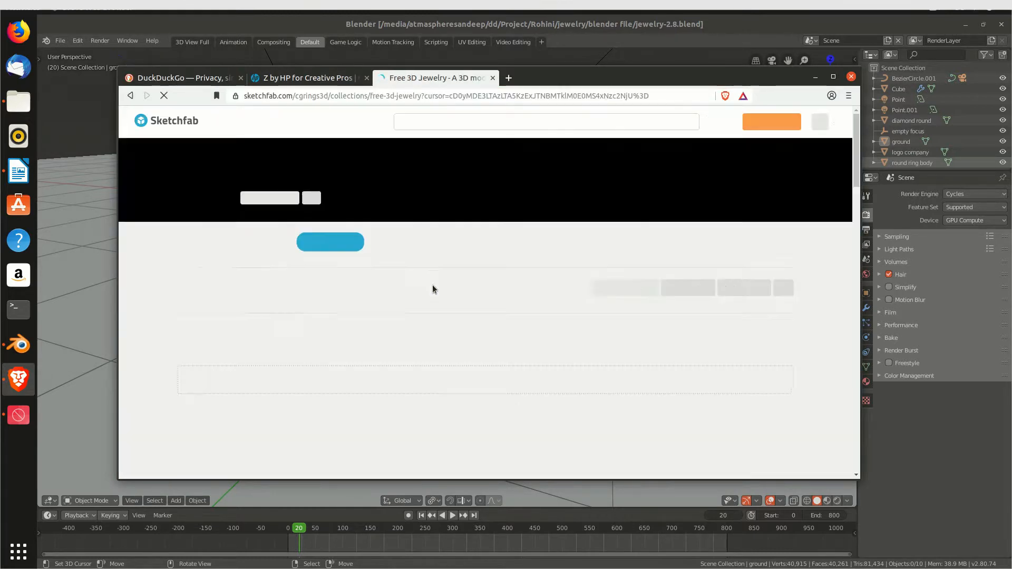
Browse the ring and pendant models in the Free 3D Jewelry collection, then minimize the browser.
scroll(466, 308, "down", 5)
scroll(467, 308, "down", 8)
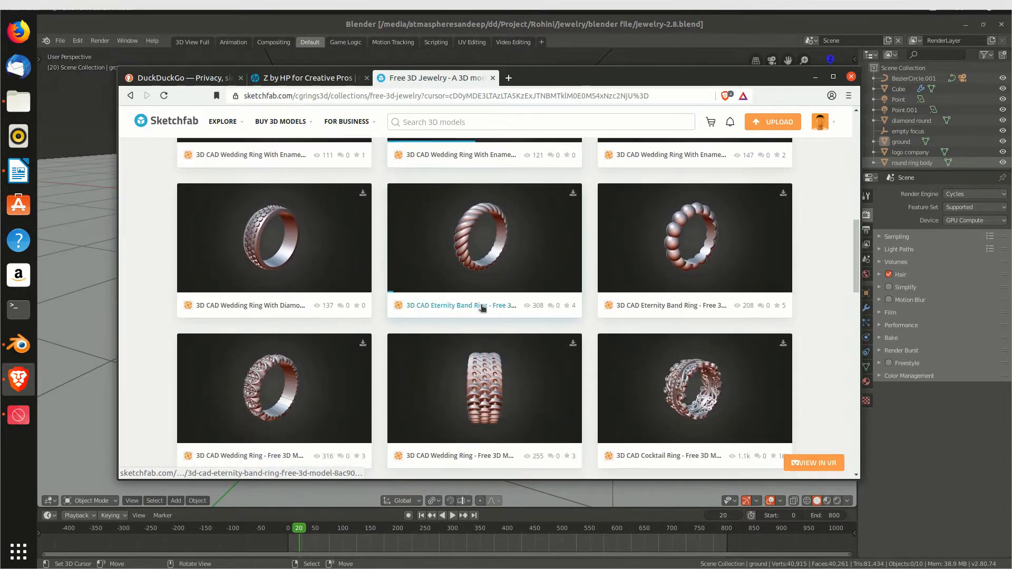
left_click_drag(506, 96, 205, 98)
scroll(573, 281, "down", 8)
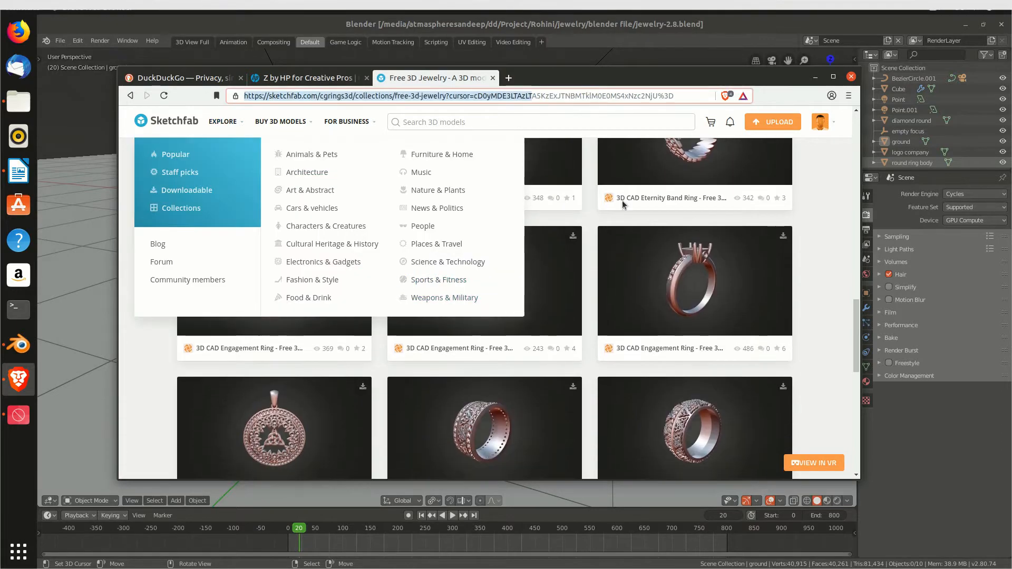
scroll(582, 284, "down", 9)
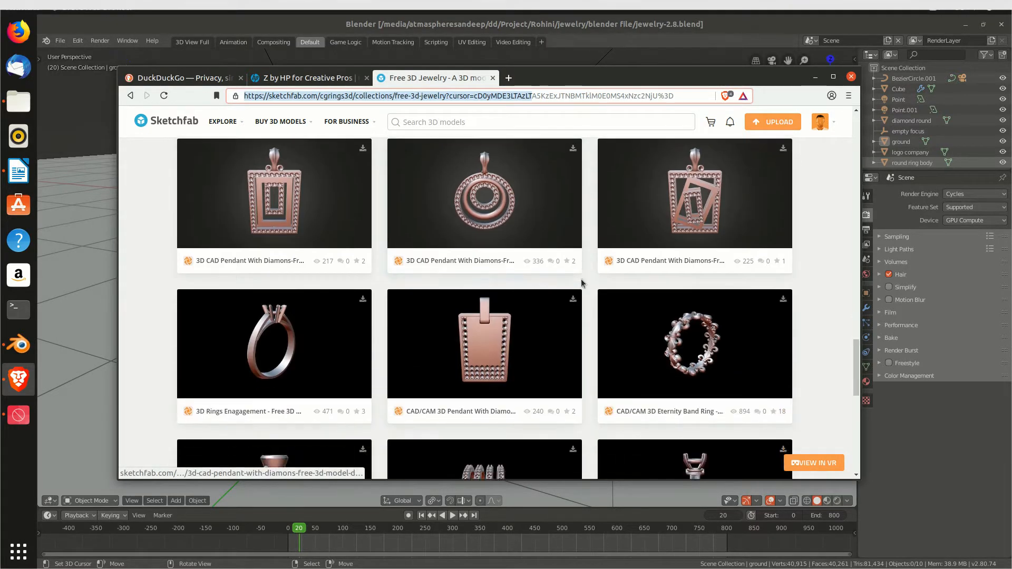
scroll(583, 284, "up", 14)
scroll(586, 258, "up", 6)
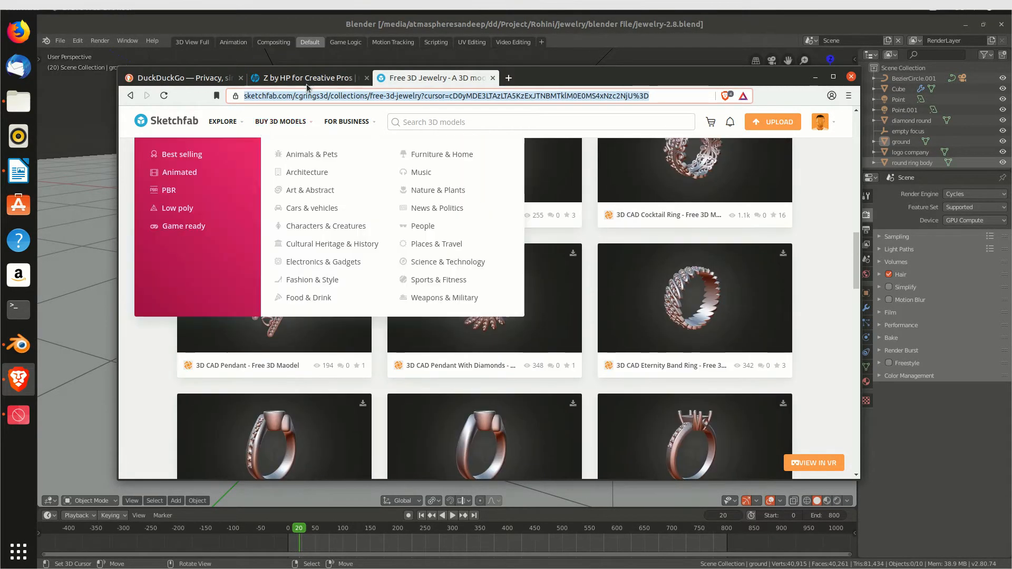
left_click(304, 78)
left_click(815, 77)
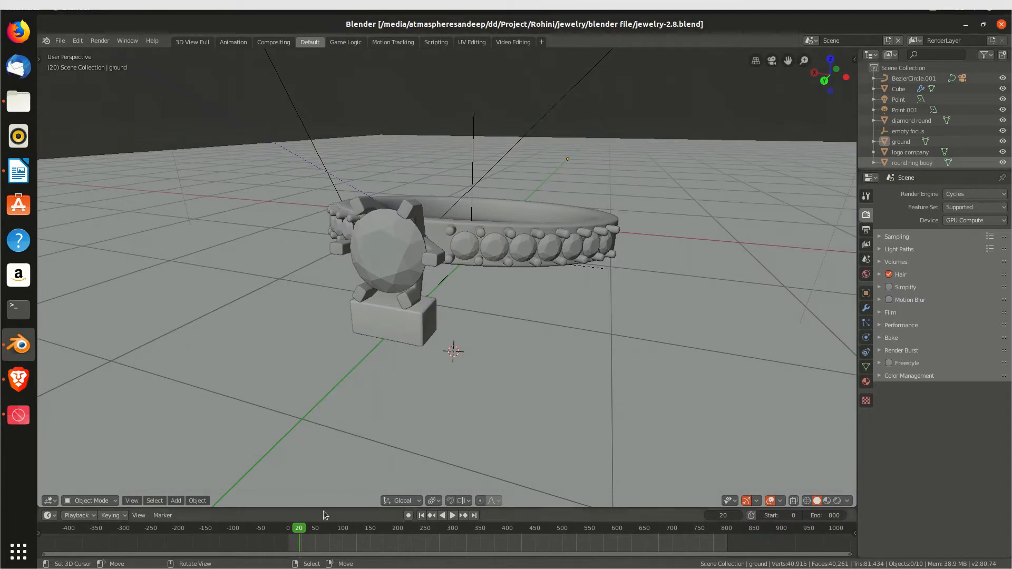
View the ring model from a higher angle, then append "> change the engine name>" to the Writer workflow line.
middle_click_drag(522, 291, 477, 319)
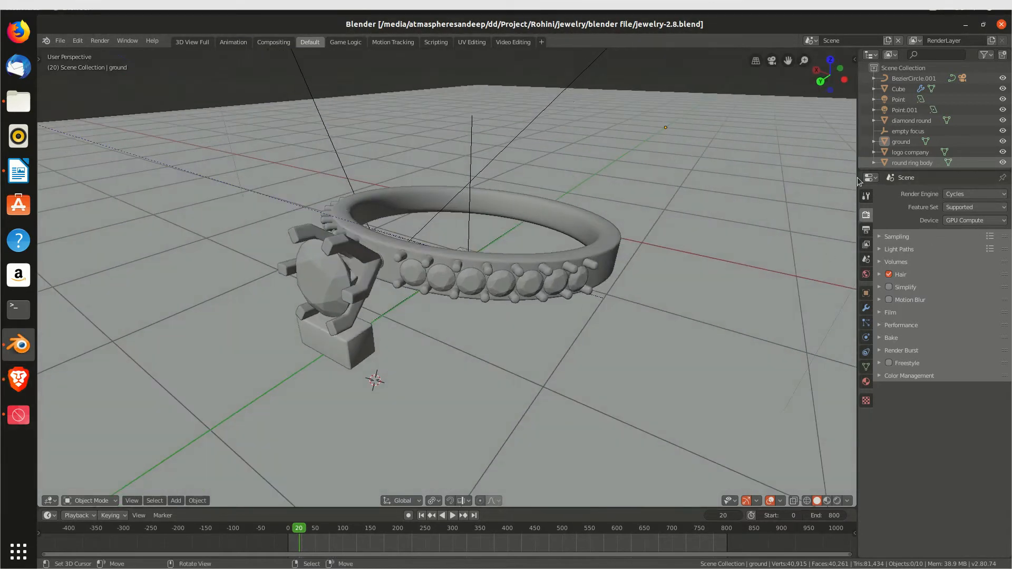
left_click(18, 170)
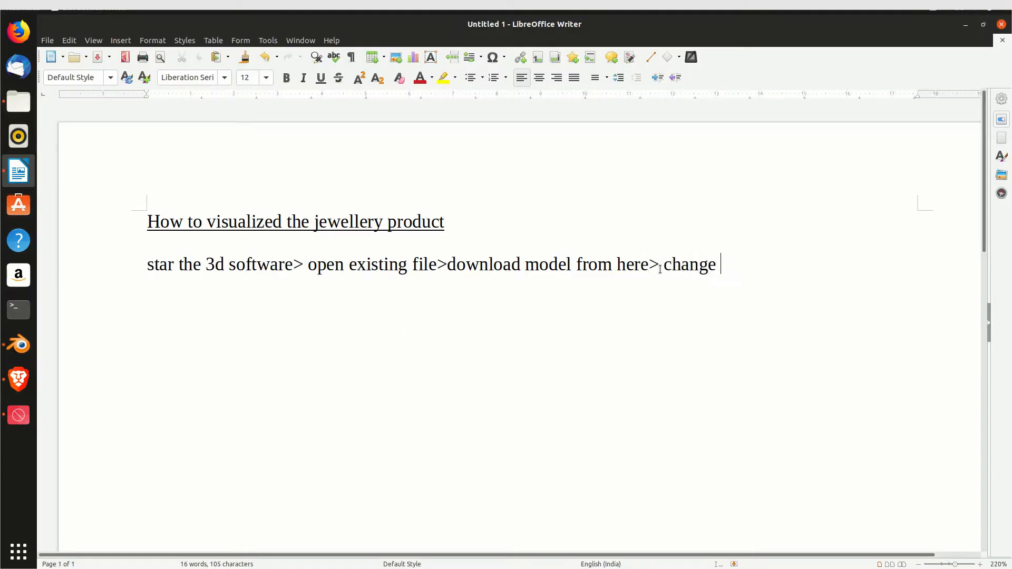
type("name>")
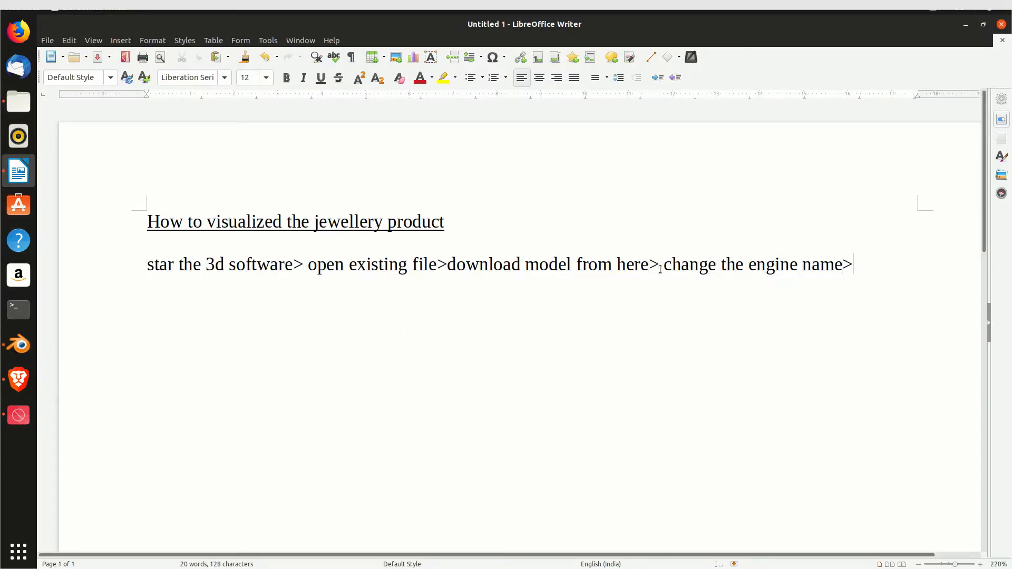
Return to Blender, bring up KMagnifier, and look at the available render engines.
key("alt+Tab")
left_click(18, 414)
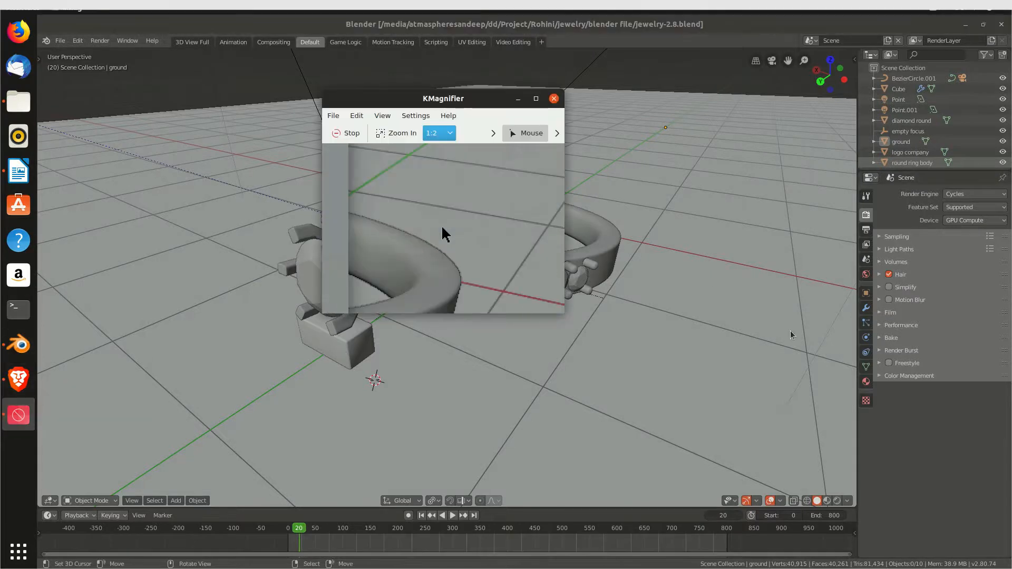
left_click(957, 195)
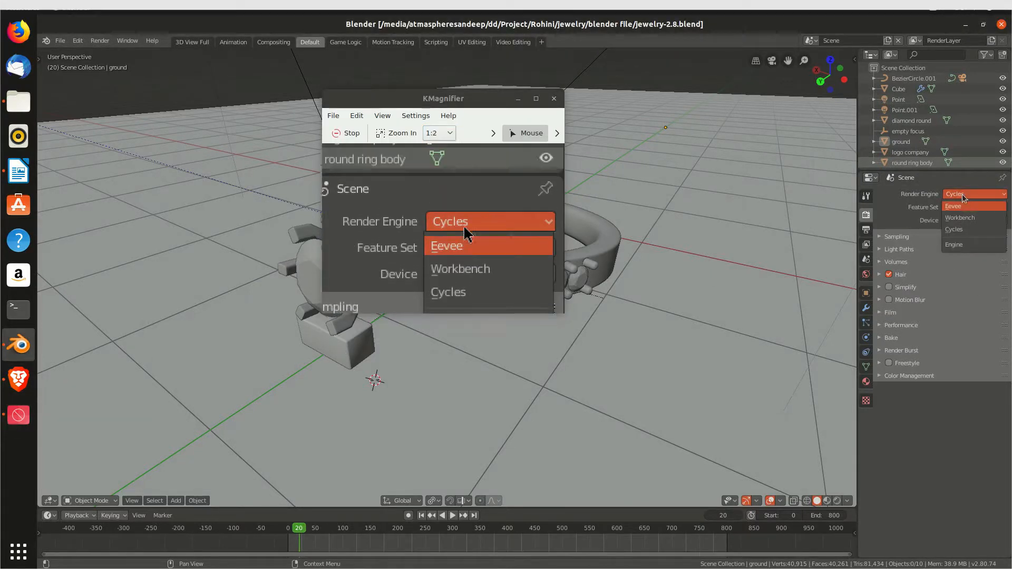
Examine the Cycles render settings for Sampling, Light Paths, Simplify, Motion Blur and Film.
left_click(895, 236)
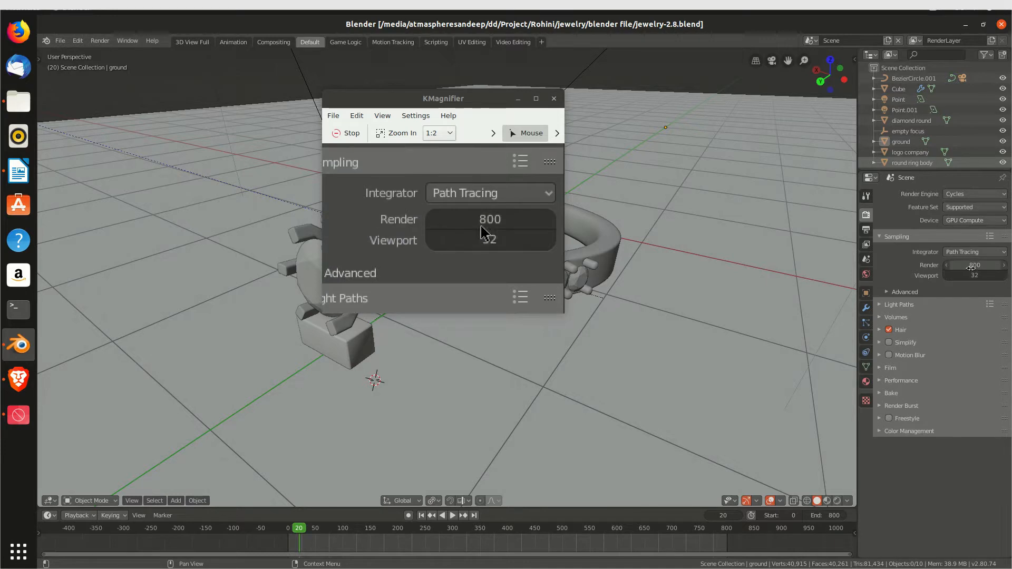
left_click(896, 236)
left_click(895, 250)
left_click(896, 249)
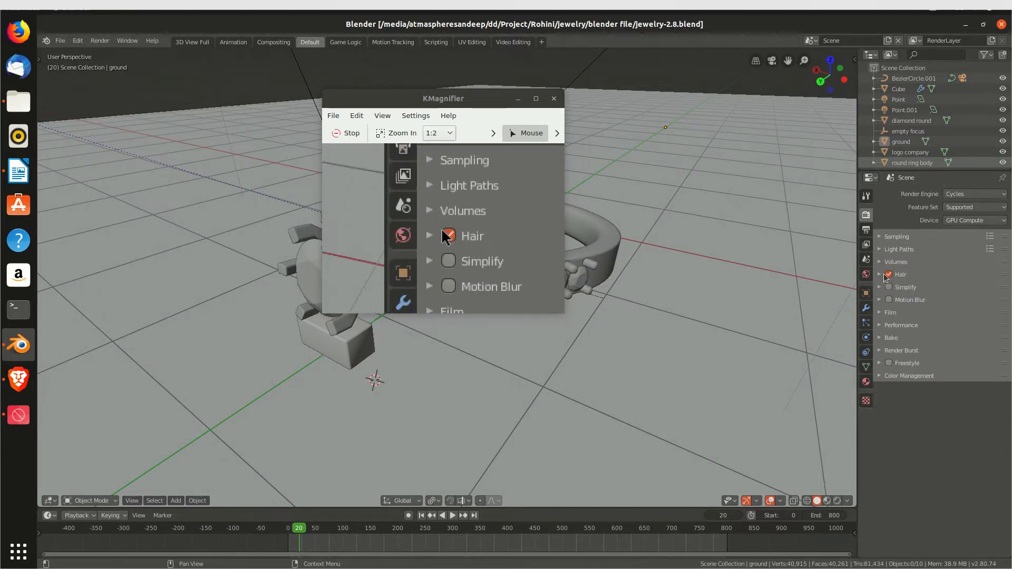
left_click(883, 288)
left_click(883, 287)
left_click(883, 300)
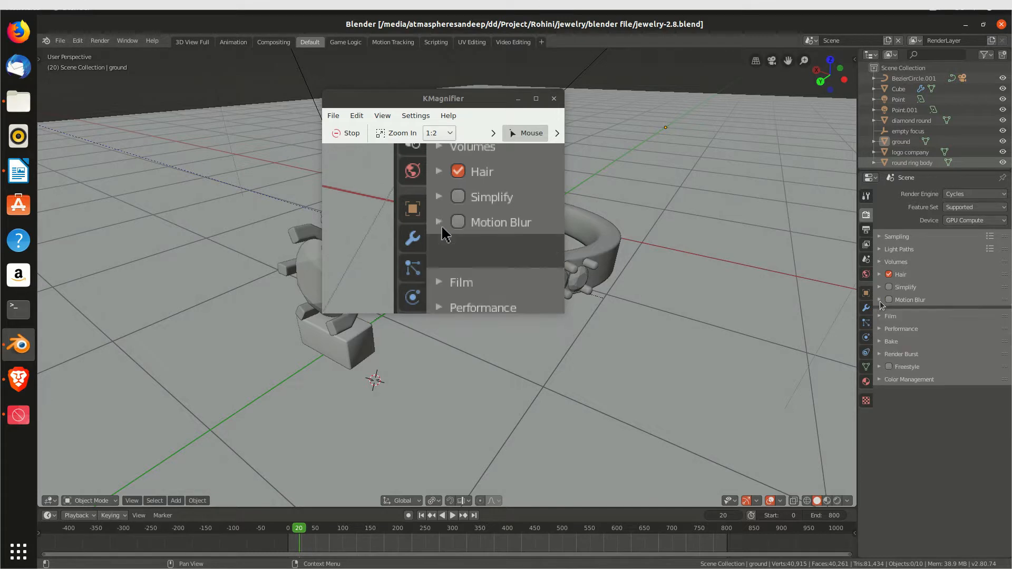
left_click(882, 299)
left_click(882, 312)
left_click(881, 314)
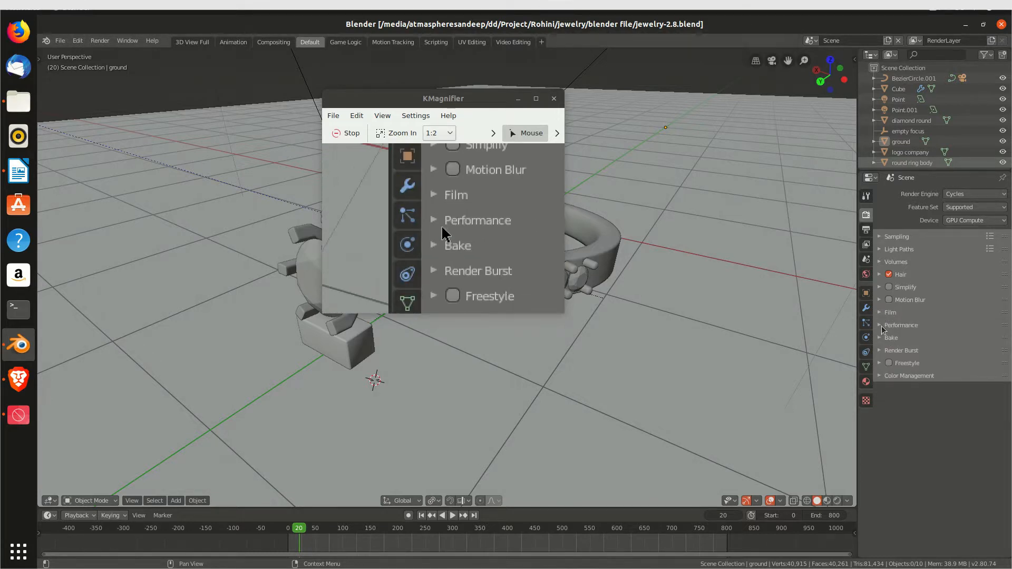
Set the Cycles performance tile size to 256 in X and 256 in Y.
left_click(882, 326)
left_click(963, 396)
type("256")
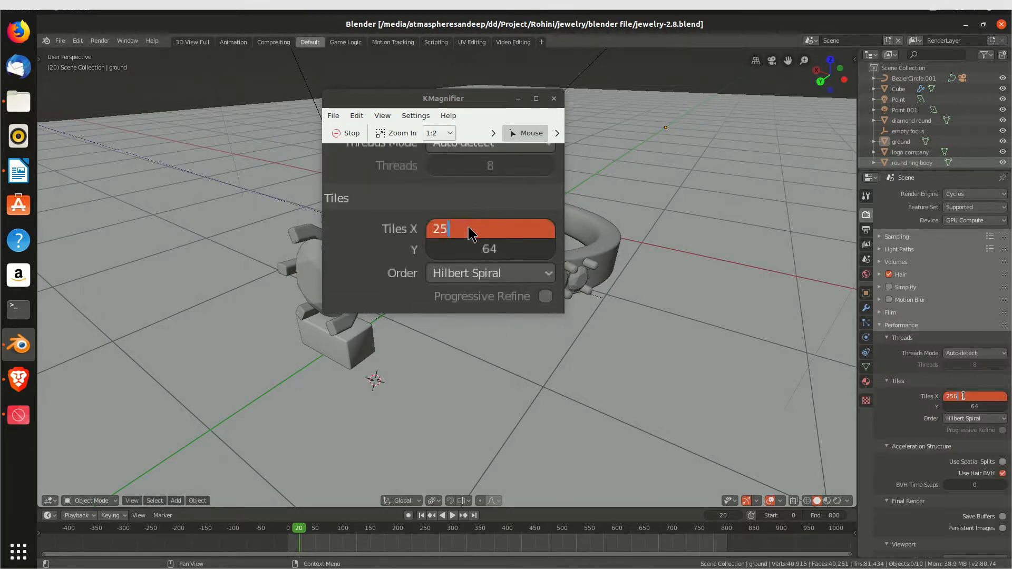
key("Tab")
type("256")
key("Tab")
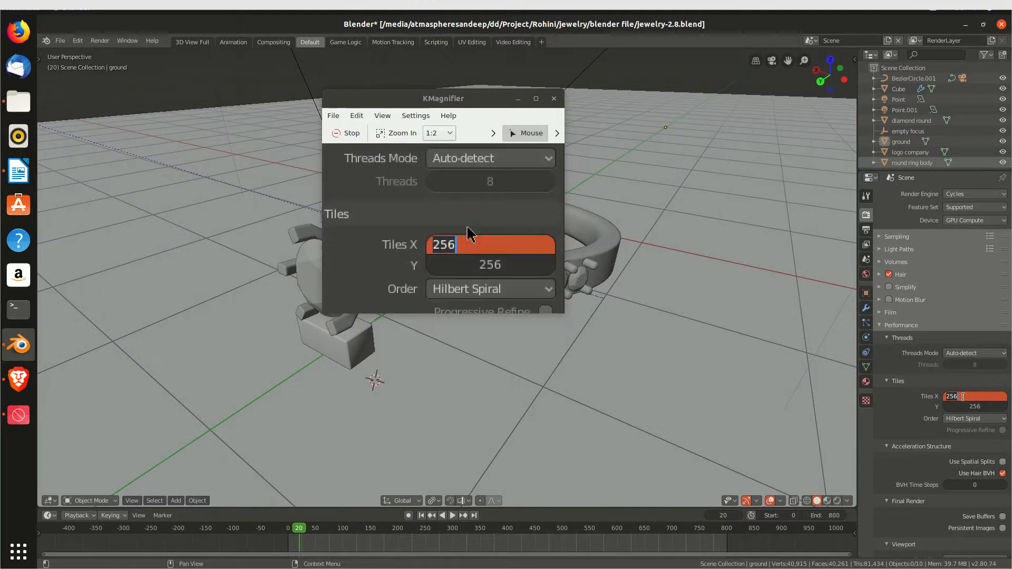
left_click(882, 326)
Examine the output dimensions, the view layer's render passes and its denoising settings.
left_click(864, 235)
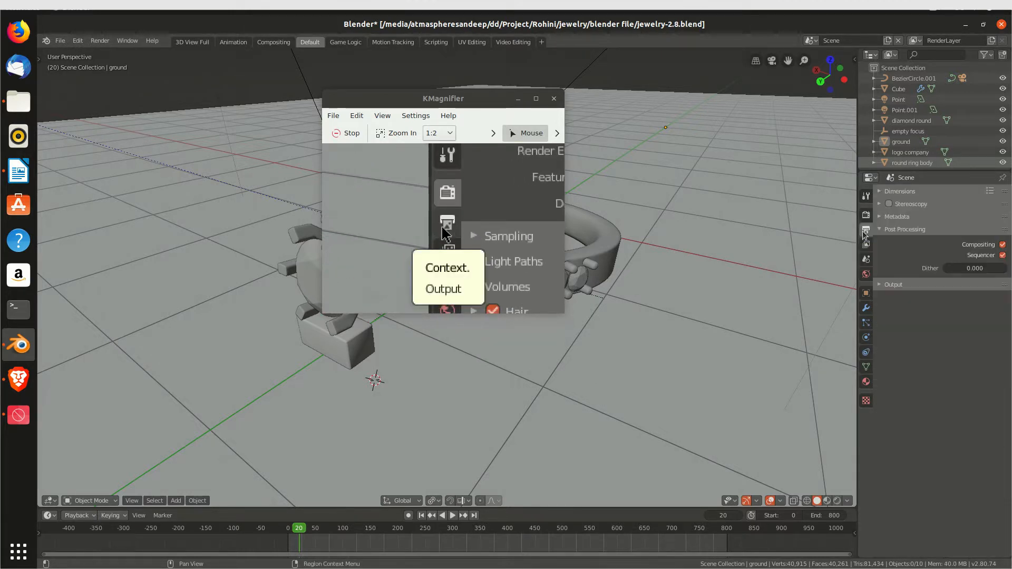
left_click(902, 191)
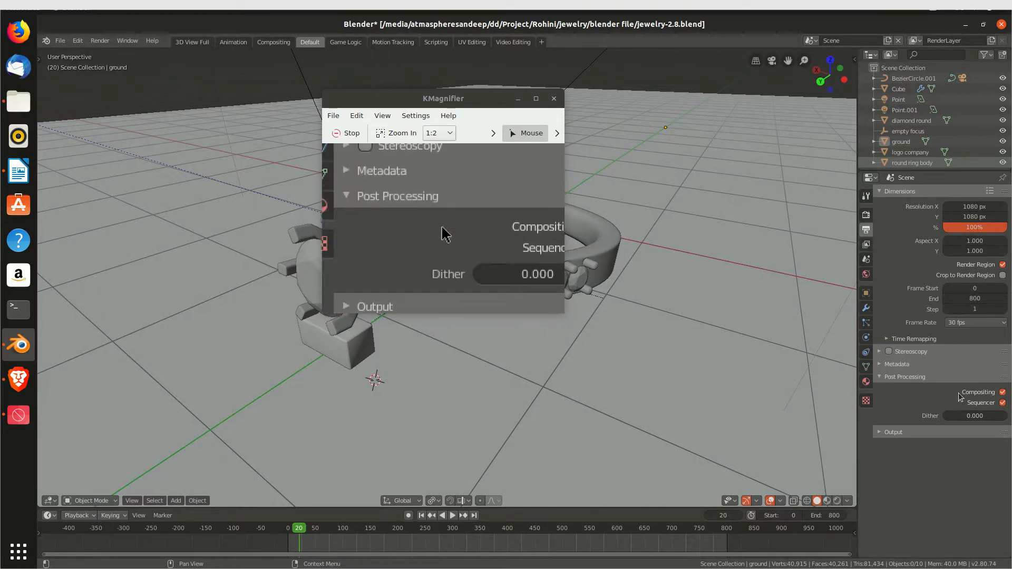
left_click(865, 245)
left_click(898, 204)
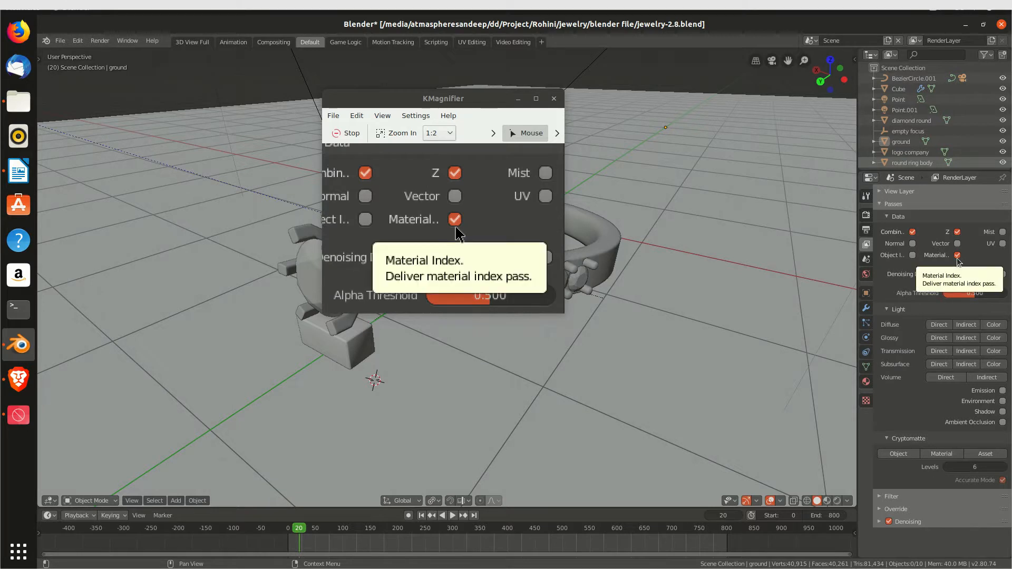
left_click(882, 205)
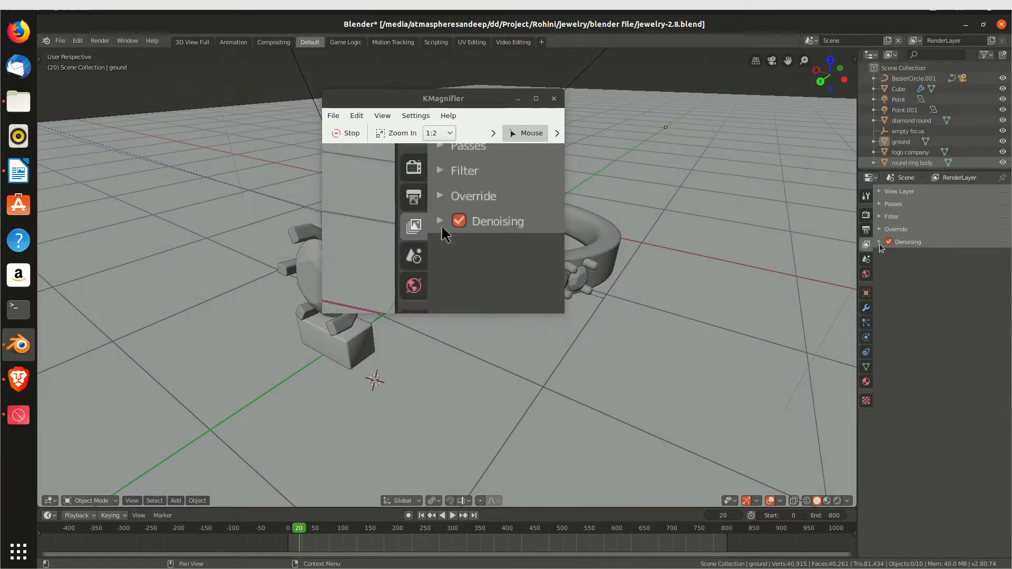
left_click(882, 242)
left_click(881, 242)
Review the Max Bounces, Clamping and Caustics values of the render Light Paths settings.
left_click(866, 214)
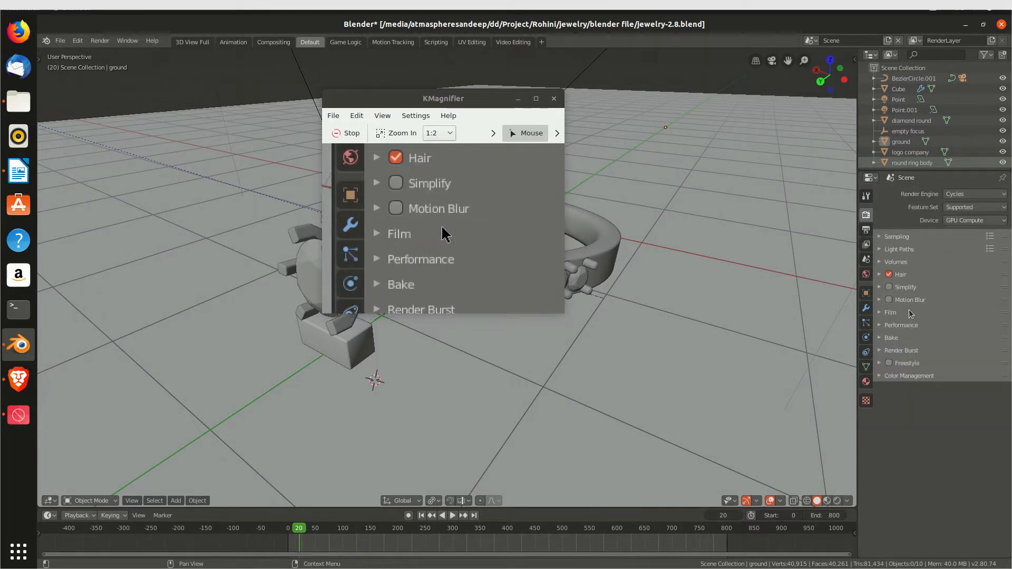
left_click(880, 252)
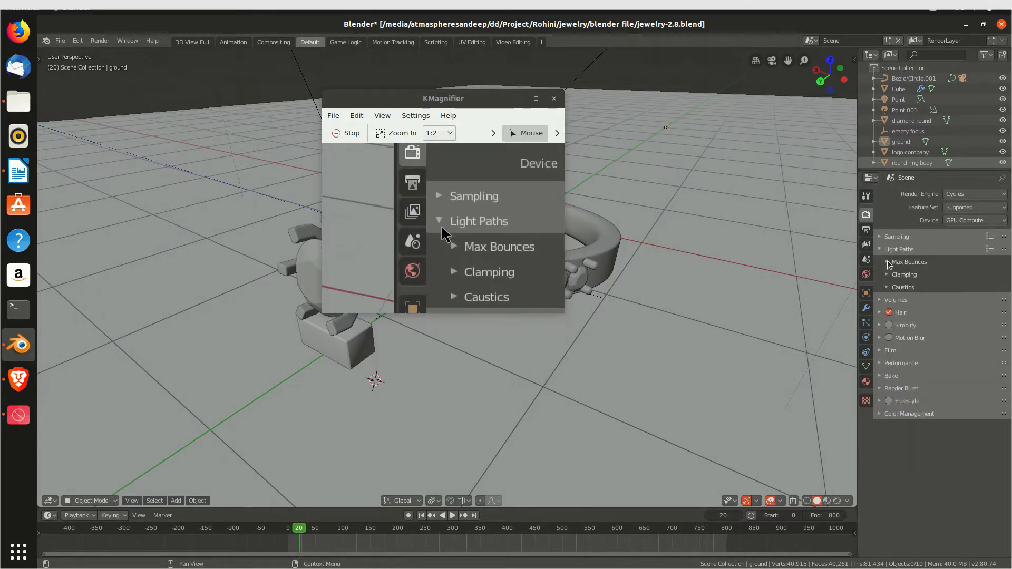
left_click(888, 263)
left_click(889, 348)
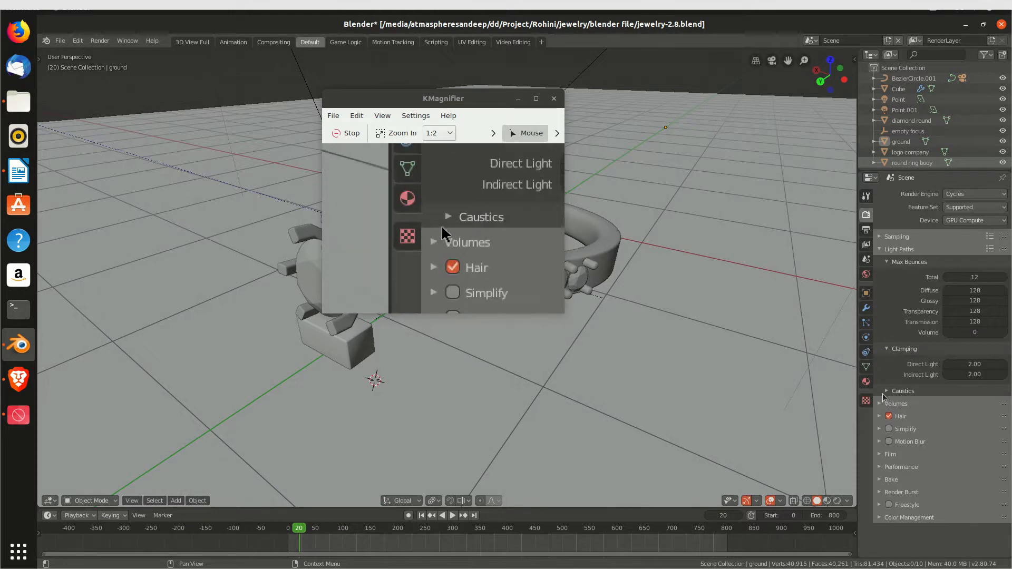
left_click(889, 391)
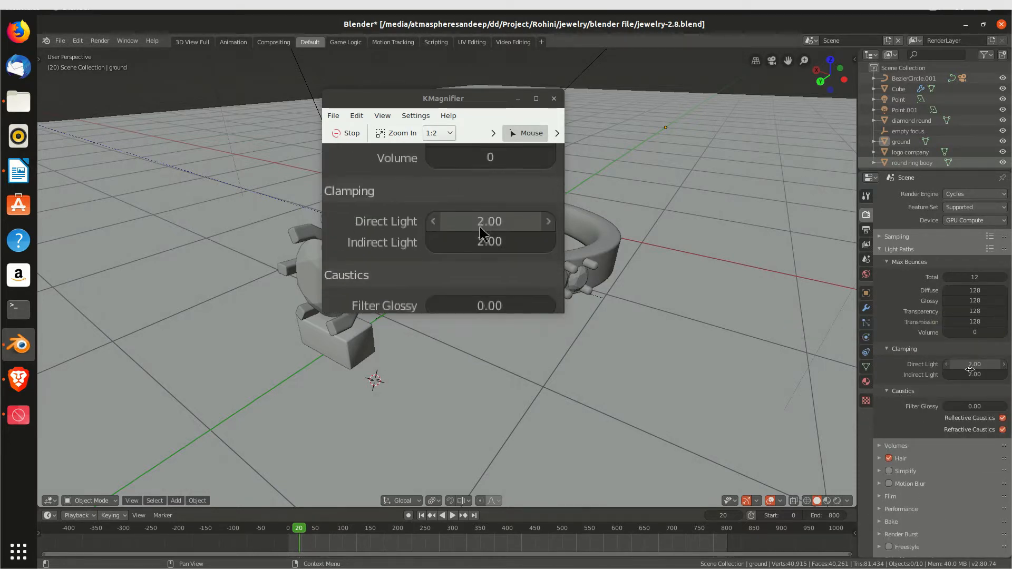
Minimize KMagnifier and append "change the render setting> now change the world setting" to the workflow line in Writer.
left_click(518, 98)
left_click(18, 170)
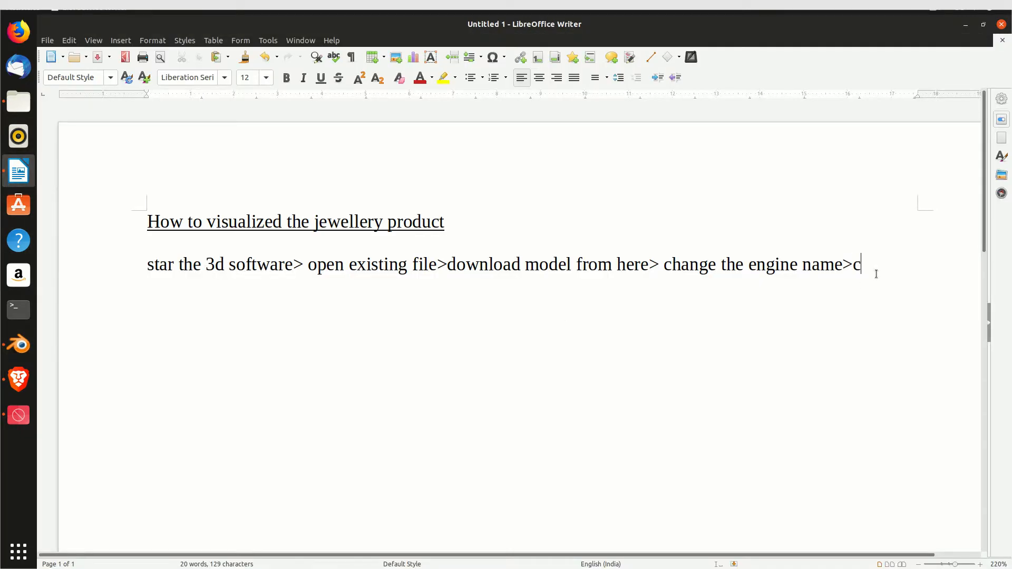
type("hange ")
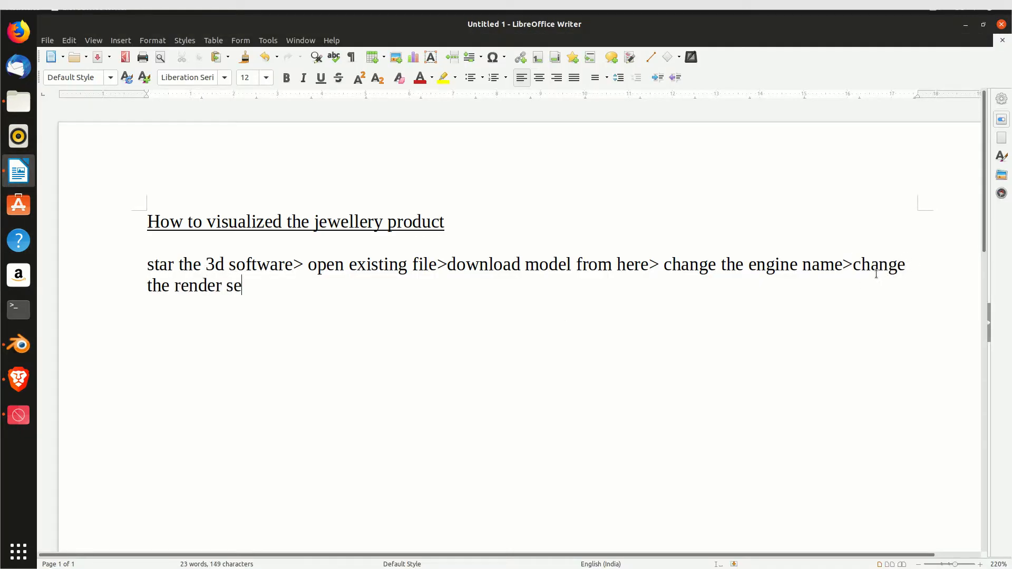
type("the render setting> now ")
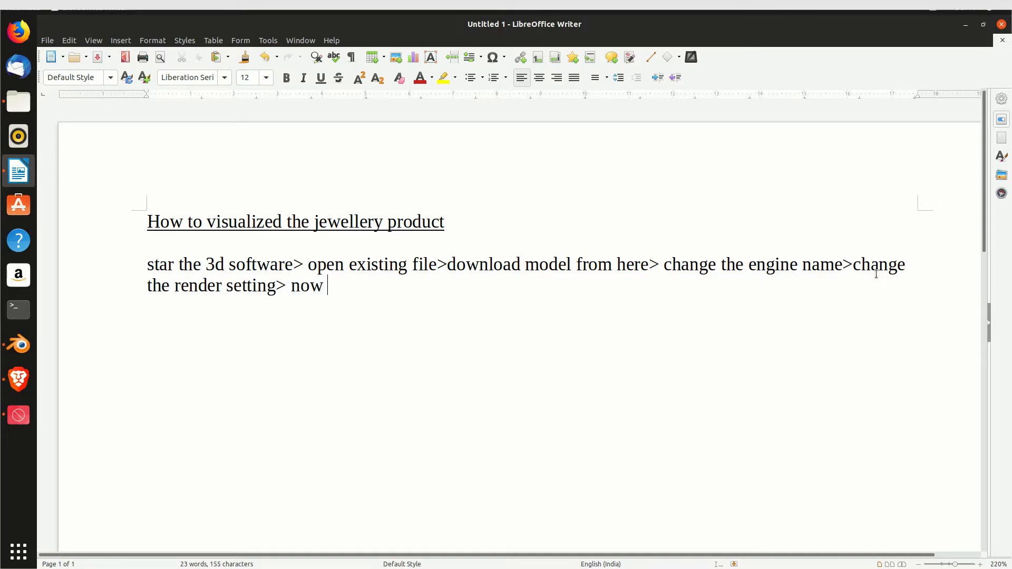
type("change the world sett")
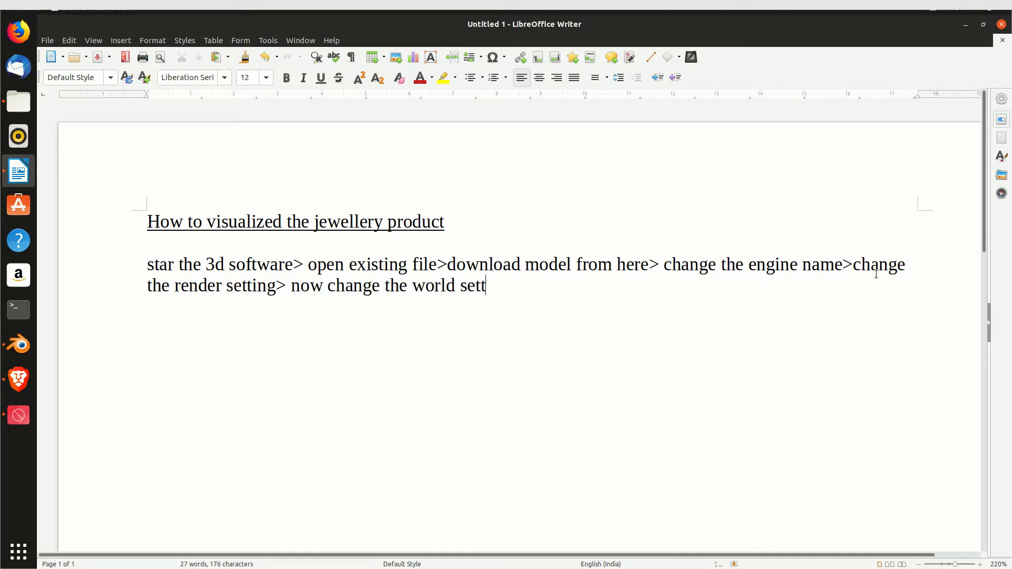
type("ing")
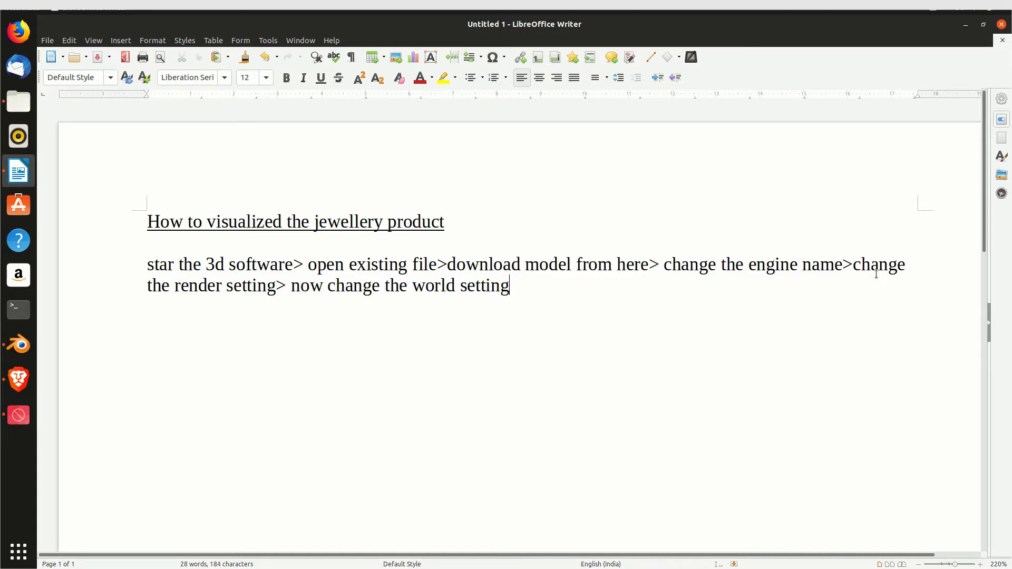
Return to Blender, enlarge the timeline area and start the Shortcut VUr input display.
left_click(18, 344)
left_click_drag(372, 507, 372, 327)
left_click(56, 335)
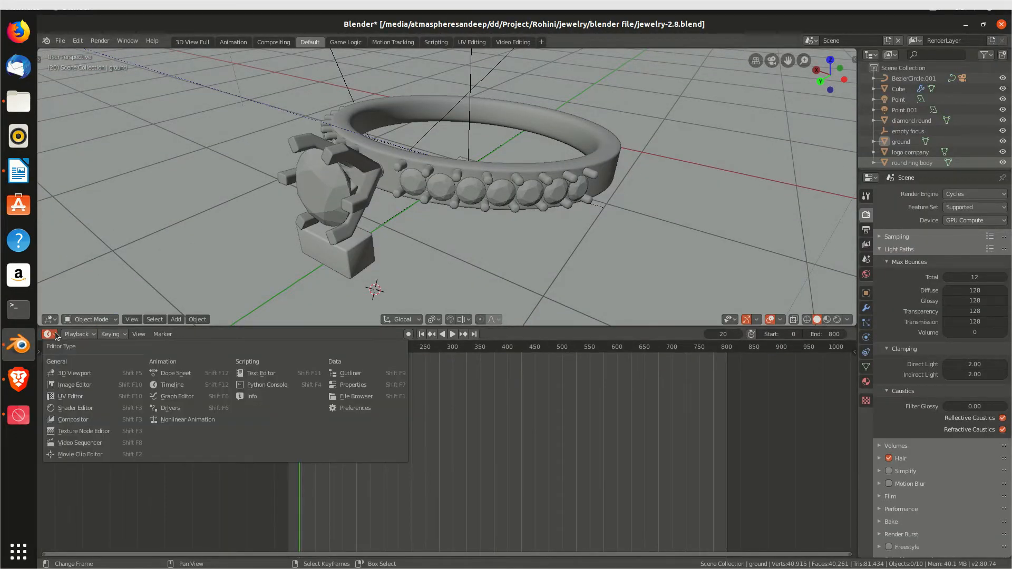
key("n")
left_click(775, 71)
key("n")
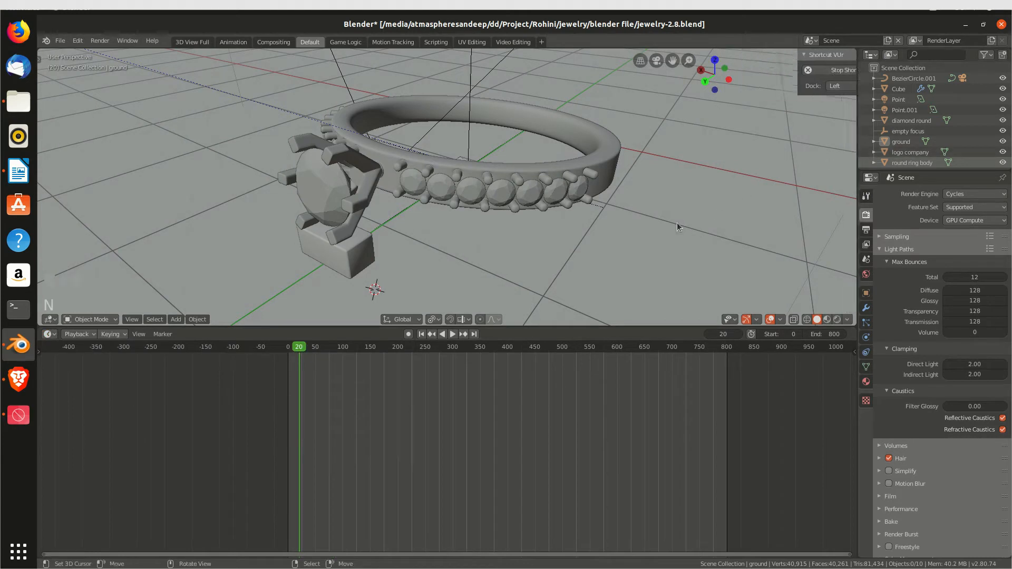
Turn the timeline area into a Shader Editor showing the World nodes.
left_click(49, 334)
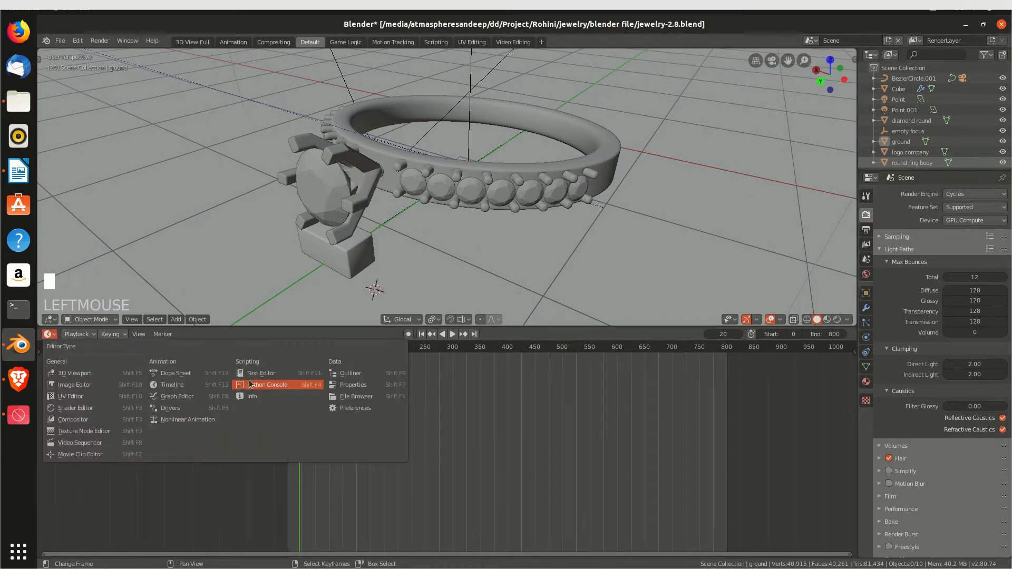
left_click(224, 491)
key("shift+F3")
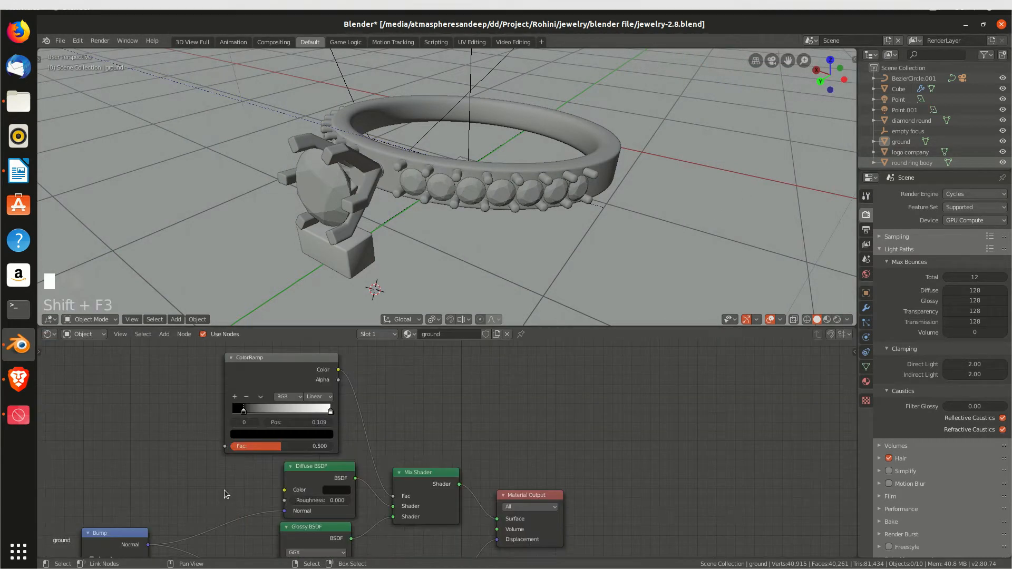
scroll(208, 485, "down", 3)
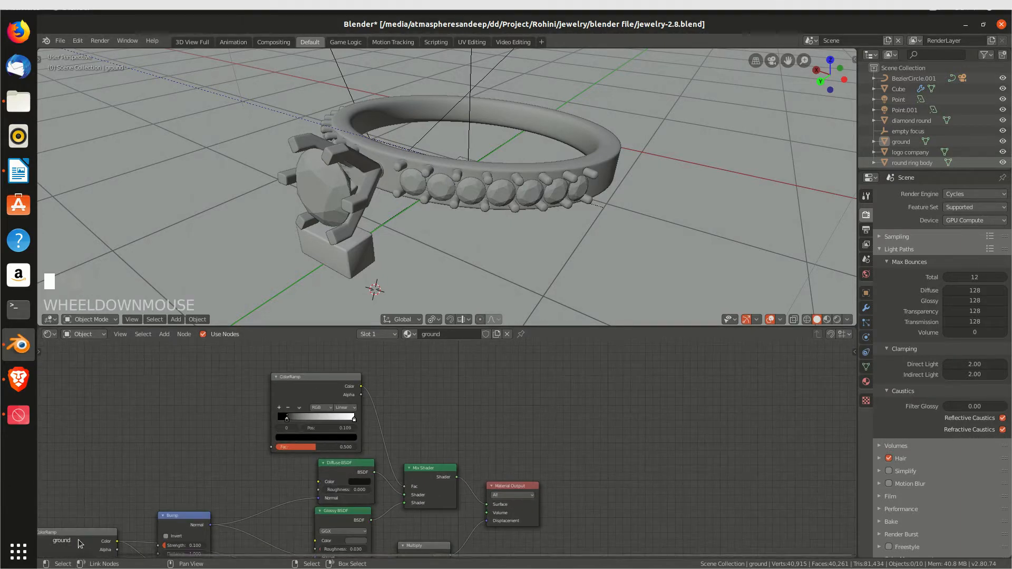
left_click(84, 334)
left_click(82, 358)
middle_click_drag(456, 425, 427, 444)
scroll(425, 441, "up", 7)
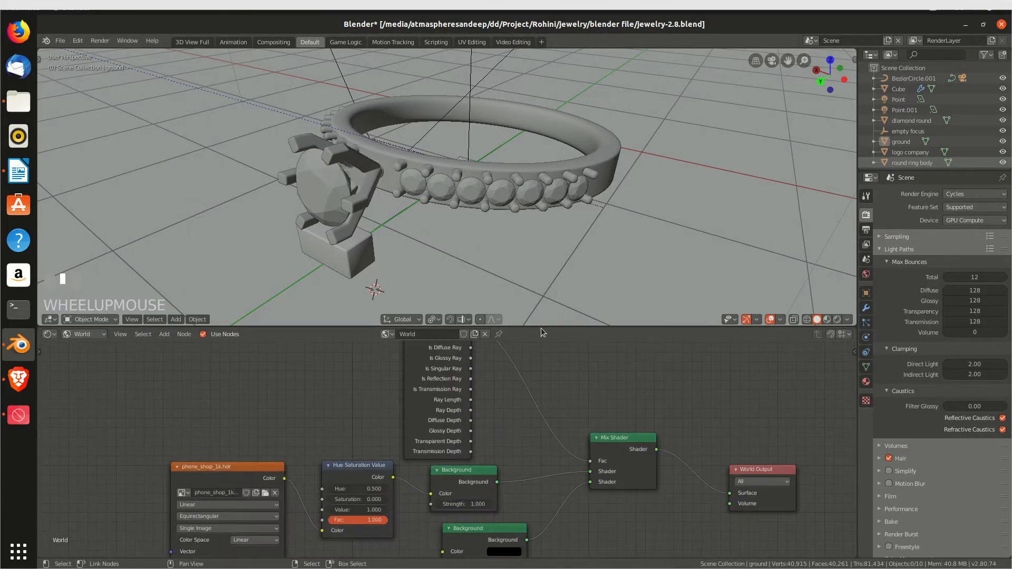
Enlarge the node editor, move the phone_shop_1k.hdr node away from Hue Saturation Value, and look at the available HDR images.
left_click_drag(543, 325, 543, 218)
scroll(255, 393, "up", 4)
middle_click_drag(255, 393, 336, 399)
left_click_drag(336, 400, 258, 364)
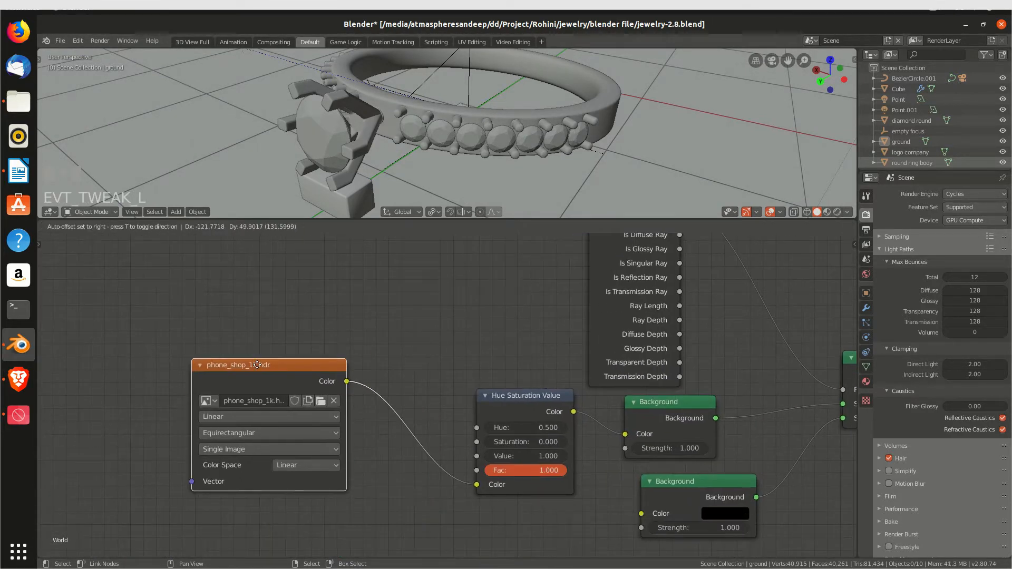
left_click(322, 398)
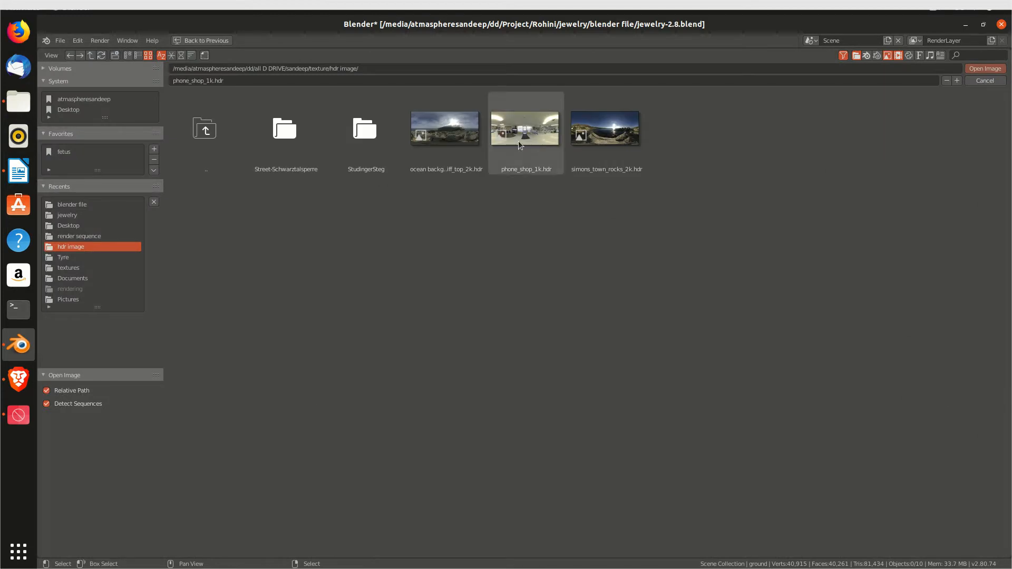
left_click(985, 83)
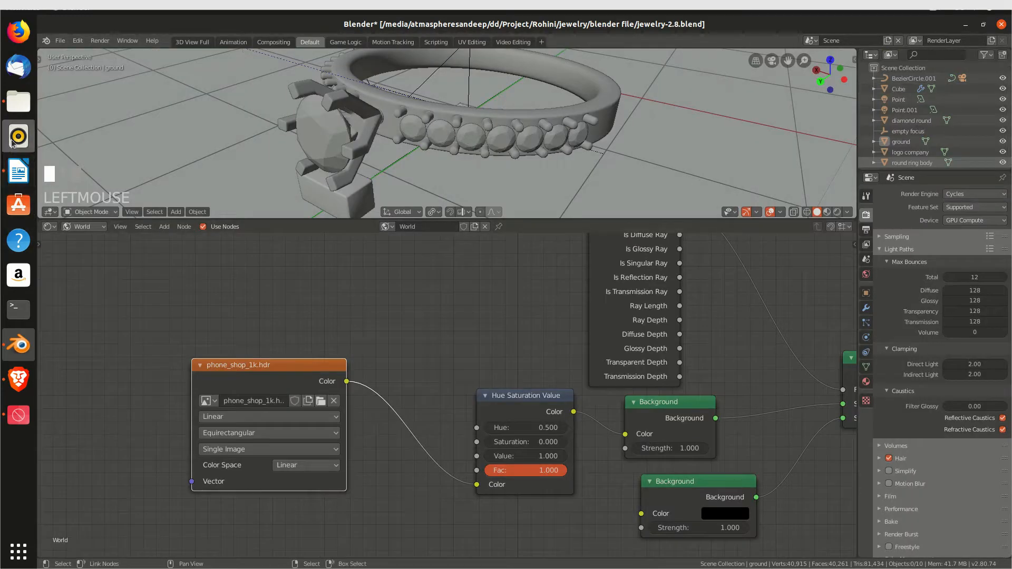
Append "> use .hdri image>" to the workflow line in Writer, then return to Blender.
left_click(19, 171)
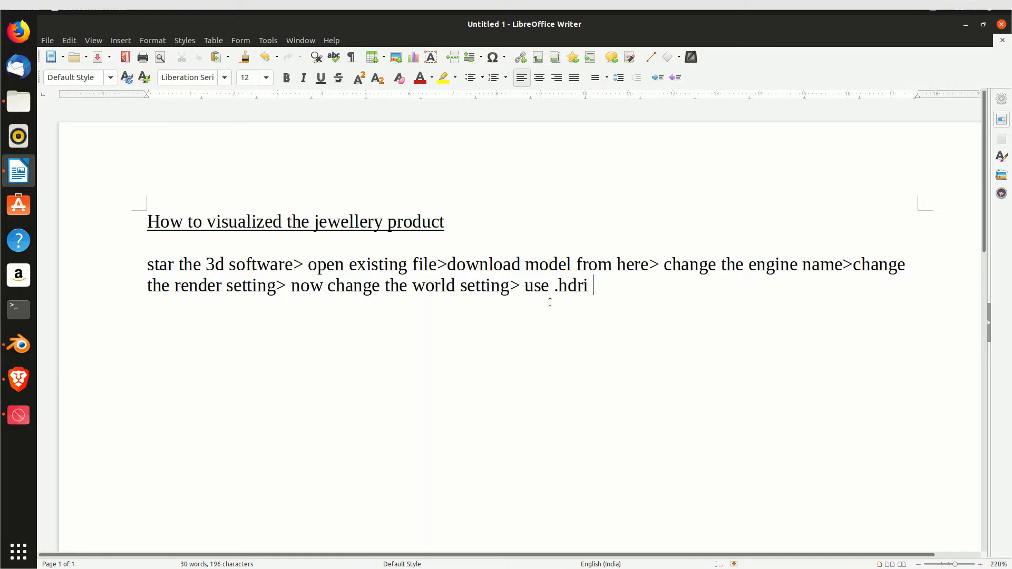
type("image>")
key("alt+Tab")
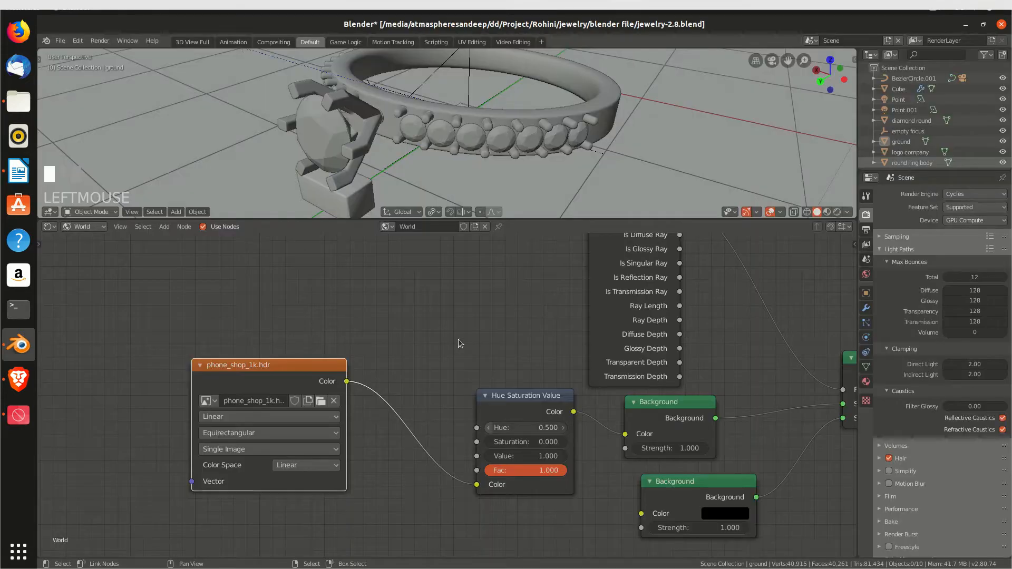
Look over the World node tree from the HDR texture to World Output, then enlarge the 3D viewport.
middle_click_drag(458, 343, 310, 353)
scroll(411, 353, "down", 5)
middle_click_drag(537, 352, 496, 367)
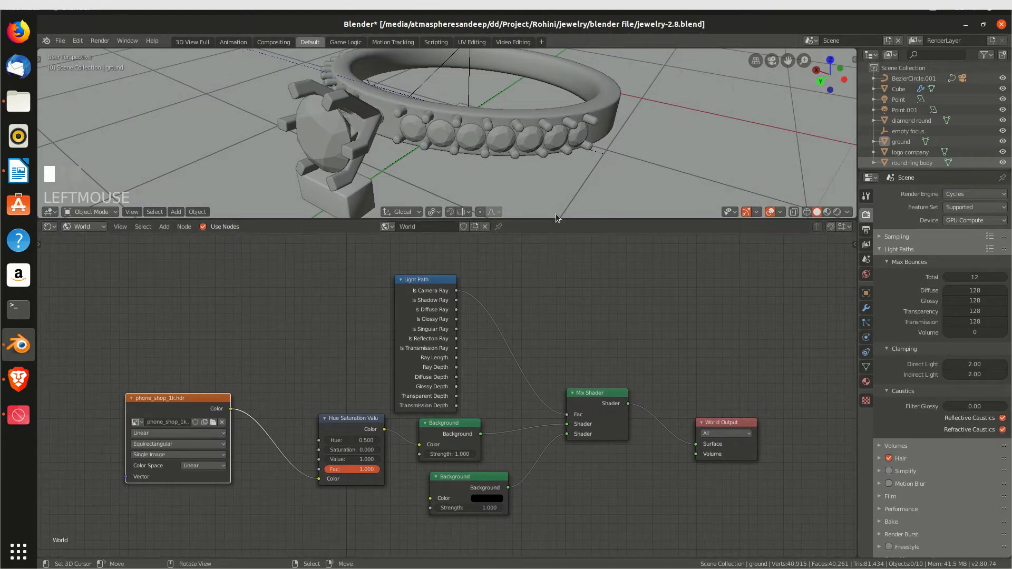
left_click_drag(558, 219, 553, 341)
Append "change the texture/material>" to the workflow line in Writer, then minimize Writer.
left_click(18, 174)
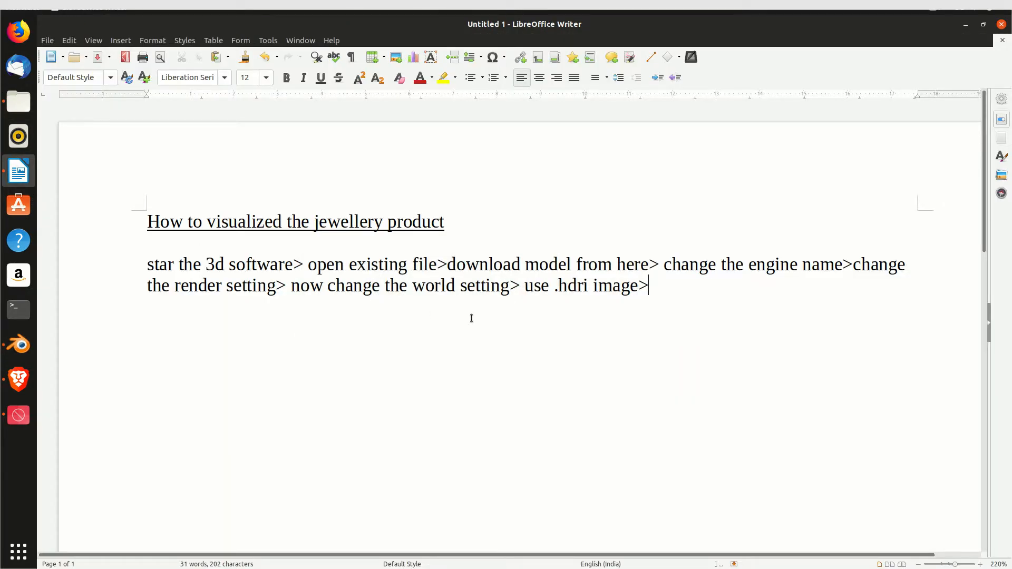
type("change the texture/material>")
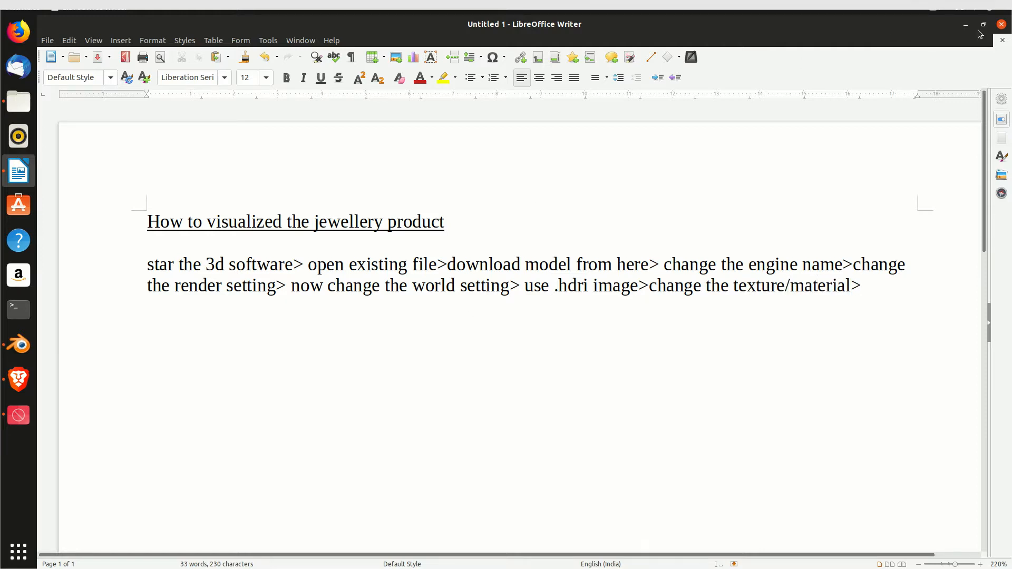
left_click(966, 25)
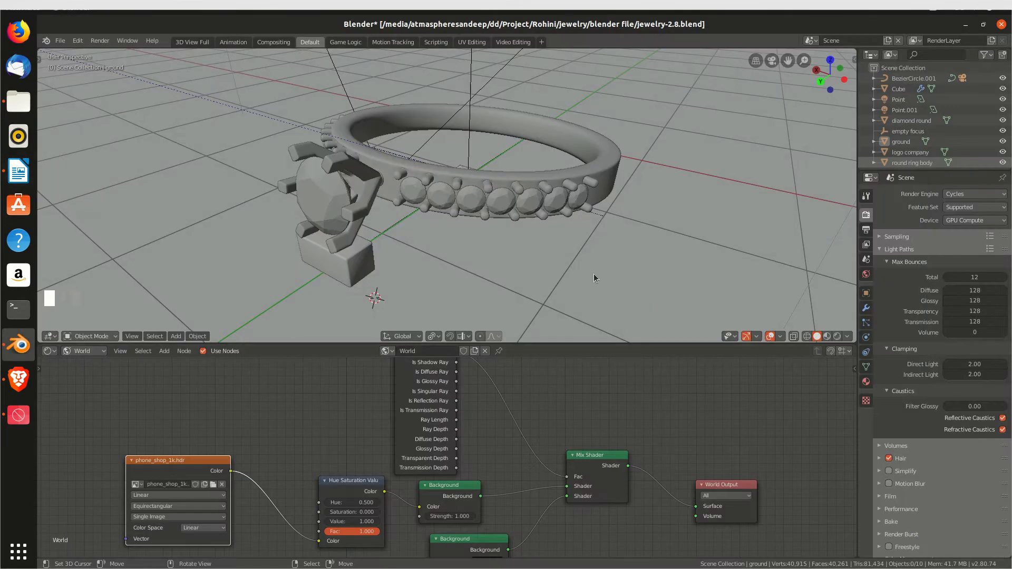
Show the selected ground plane's object material nodes in the Shader Editor.
left_click(99, 353)
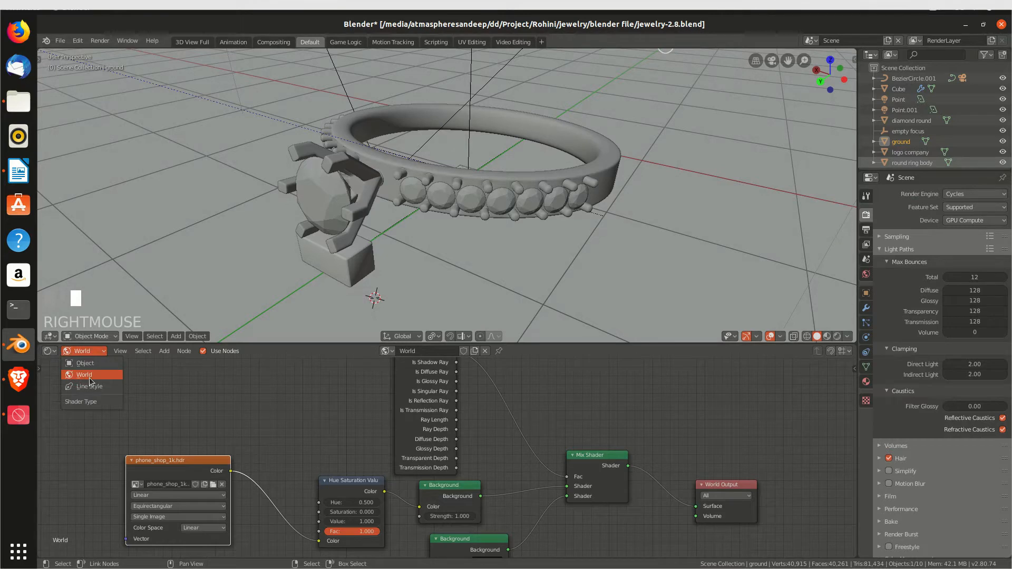
left_click(90, 363)
scroll(417, 398, "down", 4)
middle_click_drag(400, 409, 644, 403)
left_click_drag(620, 310, 616, 253)
key("KP_0")
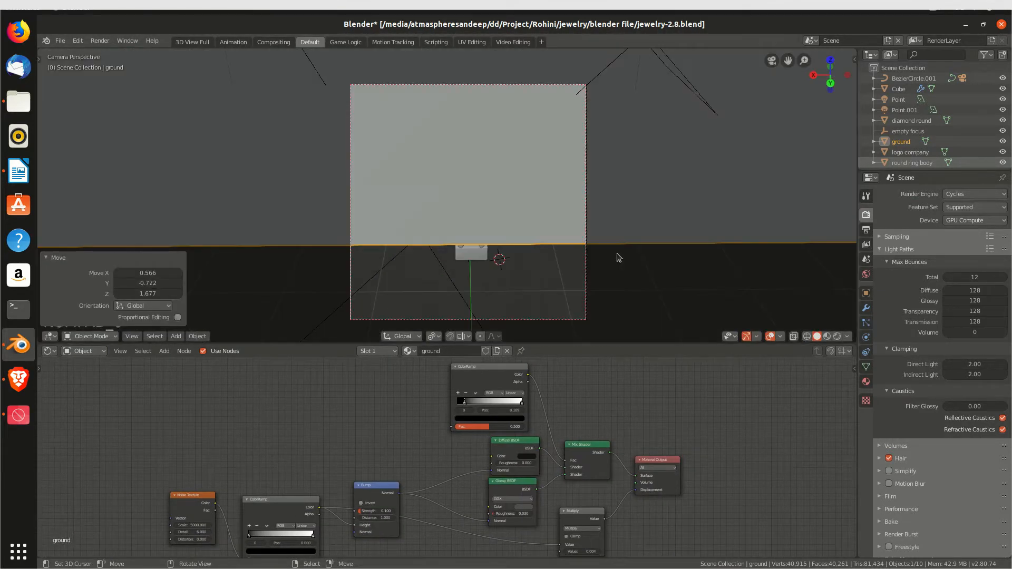
key("KP_0")
key("ctrl+z")
Lock the location, rotation and scale of the ground plane on all axes.
middle_click_drag(598, 240, 520, 252)
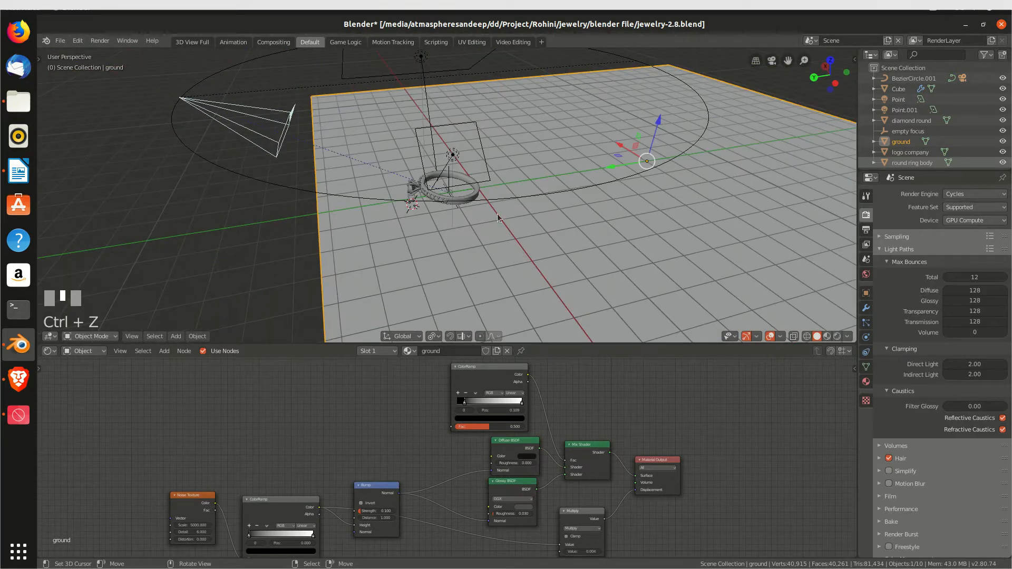
right_click(556, 232)
key("n")
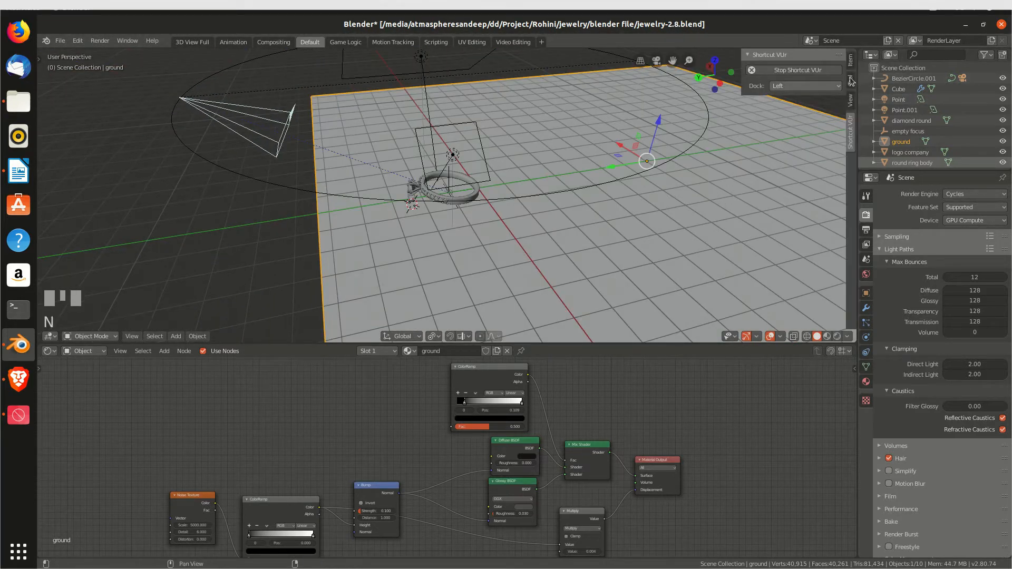
left_click(849, 80)
left_click(850, 60)
left_click(833, 80)
left_click_drag(836, 90, 831, 199)
key("n")
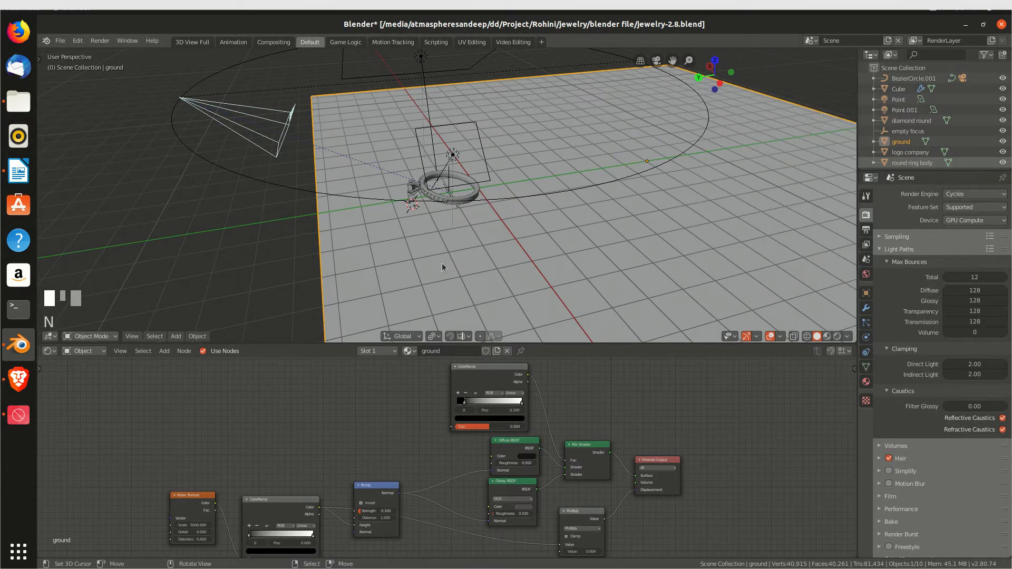
View the ring through the camera and enlarge the Shader Editor over the ground material's nodes.
key("KP_0")
middle_click_drag(443, 264, 452, 262)
key("KP_0")
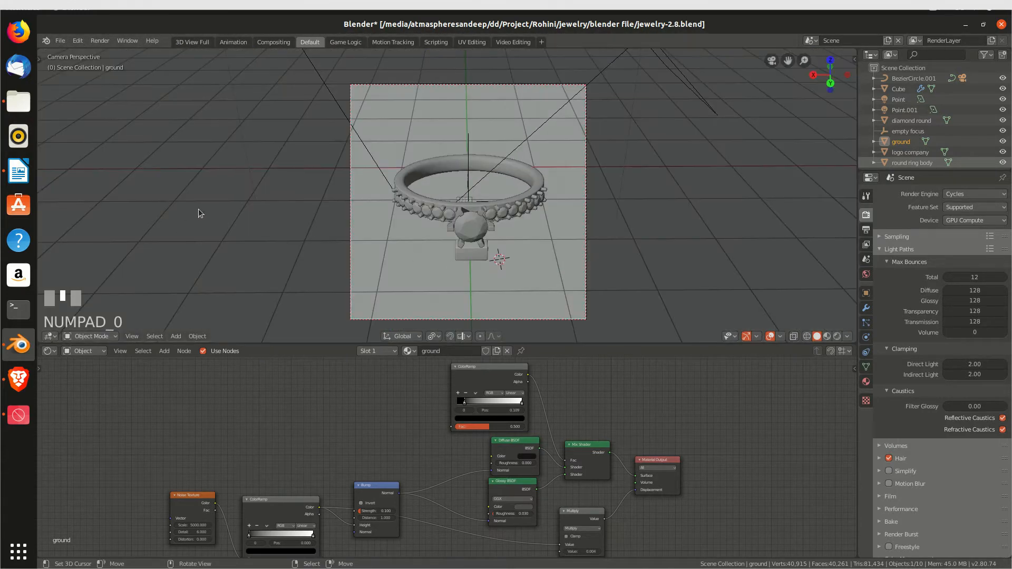
right_click(588, 341)
left_click_drag(588, 343, 574, 116)
scroll(362, 337, "up", 8)
middle_click_drag(363, 336, 422, 318)
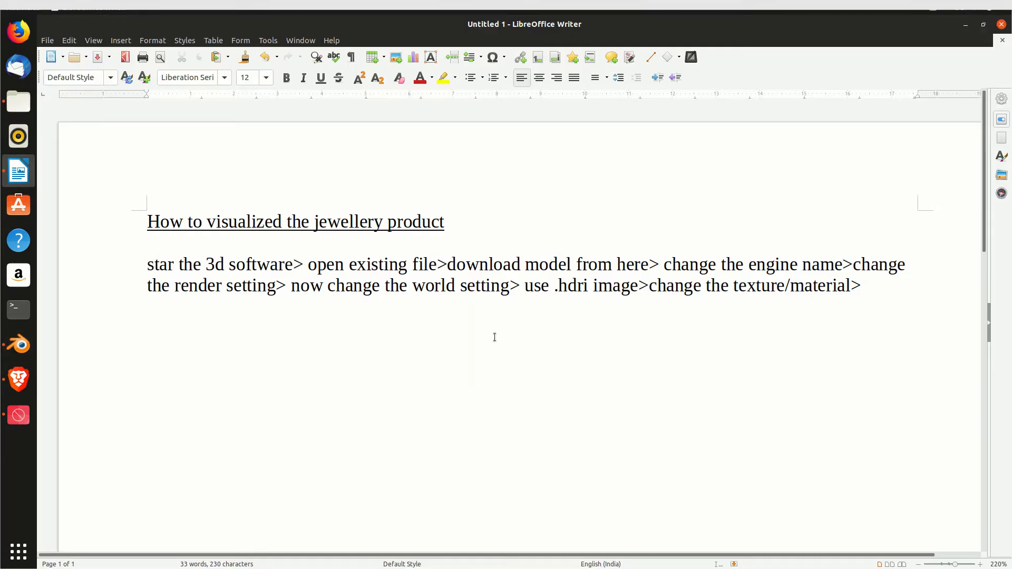
Append "ground material>" to the workflow line in Writer.
type("ground")
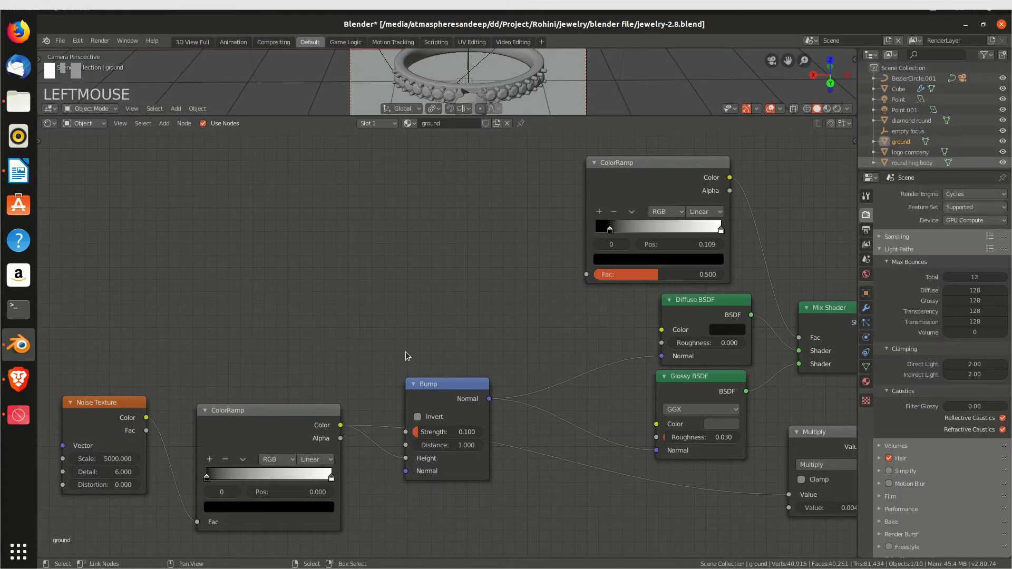
Inspect the ground material's nodes from Material Output back to Noise Texture, and move the Bump node higher in the tree.
middle_click_drag(406, 352, 594, 282)
scroll(564, 303, "up", 1)
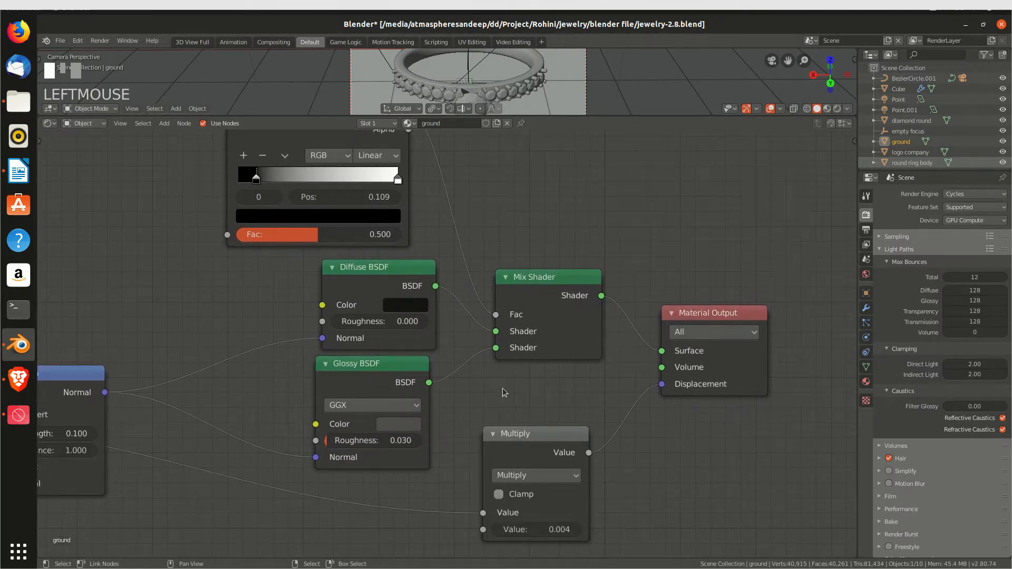
middle_click_drag(501, 391, 812, 333)
left_click_drag(378, 316, 391, 224)
middle_click_drag(451, 417, 736, 371)
middle_click_drag(628, 332, 551, 397)
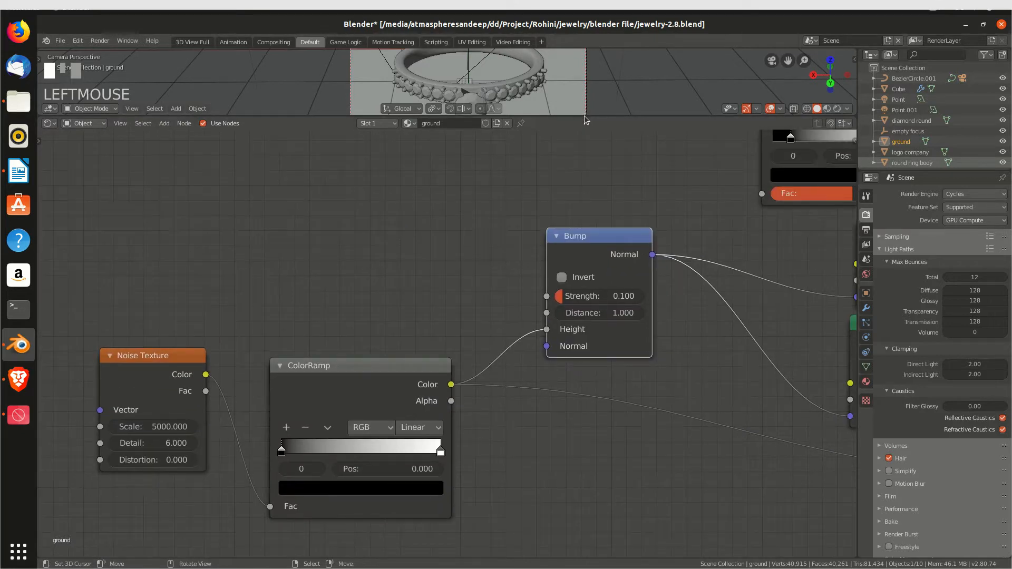
Enlarge the 3D viewport around the ring and select the cube block below the diamond.
left_click_drag(583, 120, 527, 264)
scroll(480, 229, "up", 2)
middle_click_drag(480, 230, 467, 215)
scroll(452, 200, "up", 2)
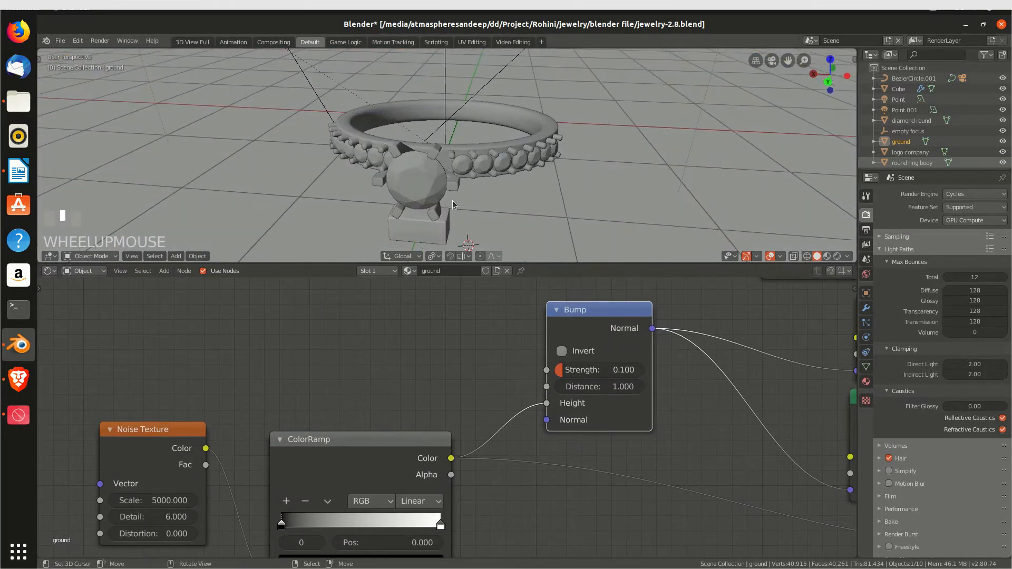
scroll(451, 200, "up", 2)
scroll(450, 200, "down", 4, "shift")
right_click(438, 191)
scroll(537, 392, "down", 2)
Show the cube's velvet paper material properties and examine its shader nodes.
middle_click_drag(538, 393, 274, 420)
middle_click_drag(669, 358, 562, 376)
scroll(609, 396, "up", 1)
scroll(618, 395, "up", 1)
left_click(867, 382)
middle_click_drag(666, 404, 774, 417)
scroll(664, 406, "up", 3)
scroll(493, 404, "down", 2)
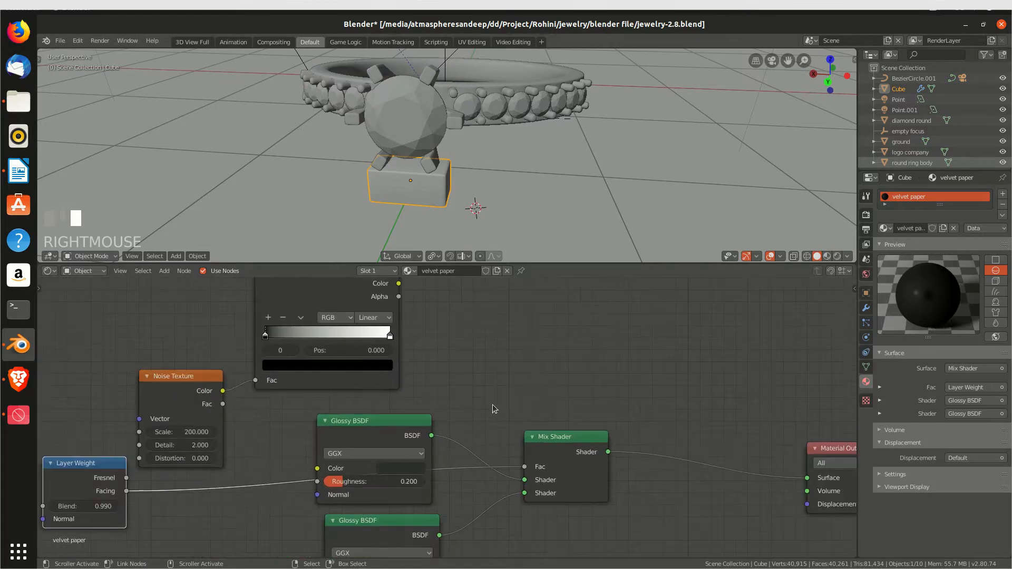
Reposition the Layer Weight and Noise Texture nodes in the velvet paper node tree.
middle_click_drag(477, 409, 596, 450)
middle_click_drag(381, 458, 499, 387)
left_click_drag(336, 443, 327, 469)
left_click_drag(439, 354, 385, 361)
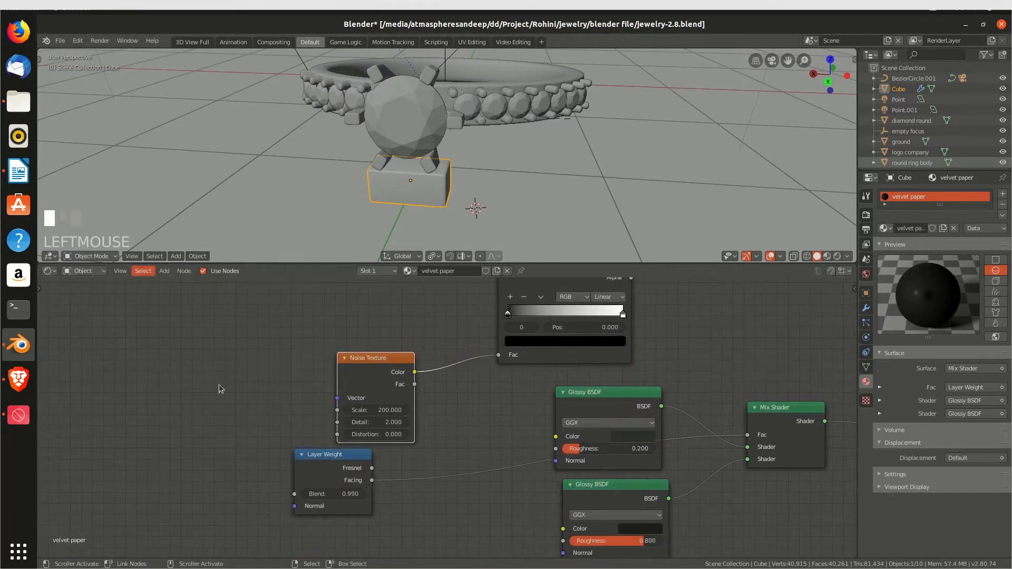
Append "change the dimond & white gold shader> search on youtube please>now set light>" to the workflow line in Writer.
left_click(18, 171)
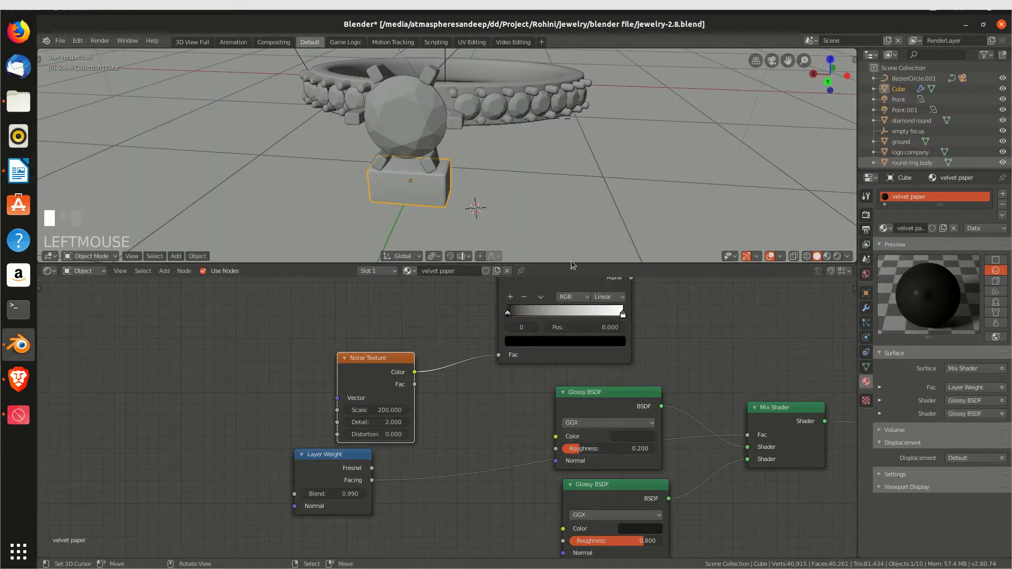
Enlarge the 3D viewport so that the ring, ground plane and surrounding lights are in view.
scroll(527, 227, "down", 2)
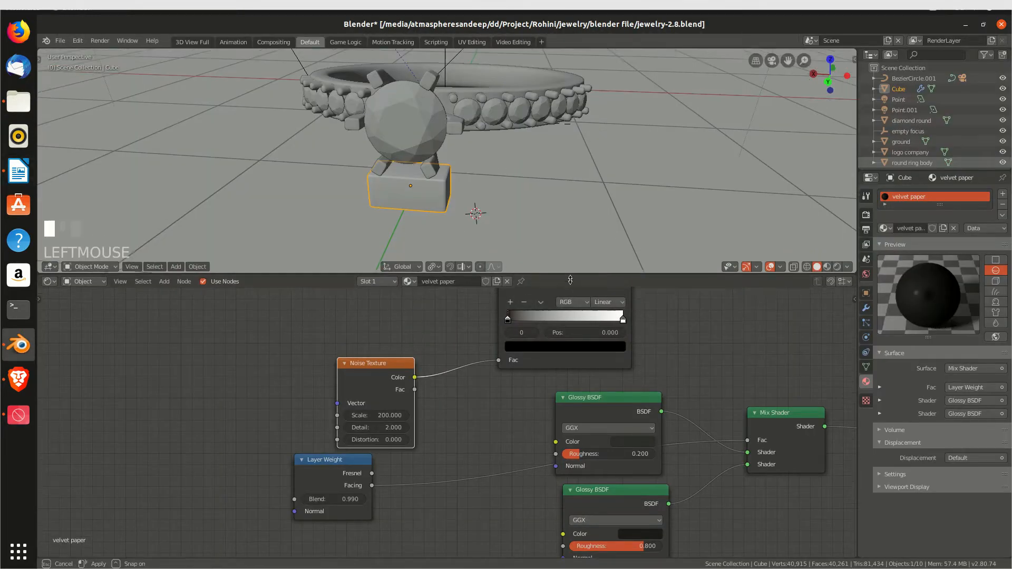
scroll(494, 230, "up", 1)
scroll(493, 223, "up", 2, "shift")
scroll(492, 210, "down", 3)
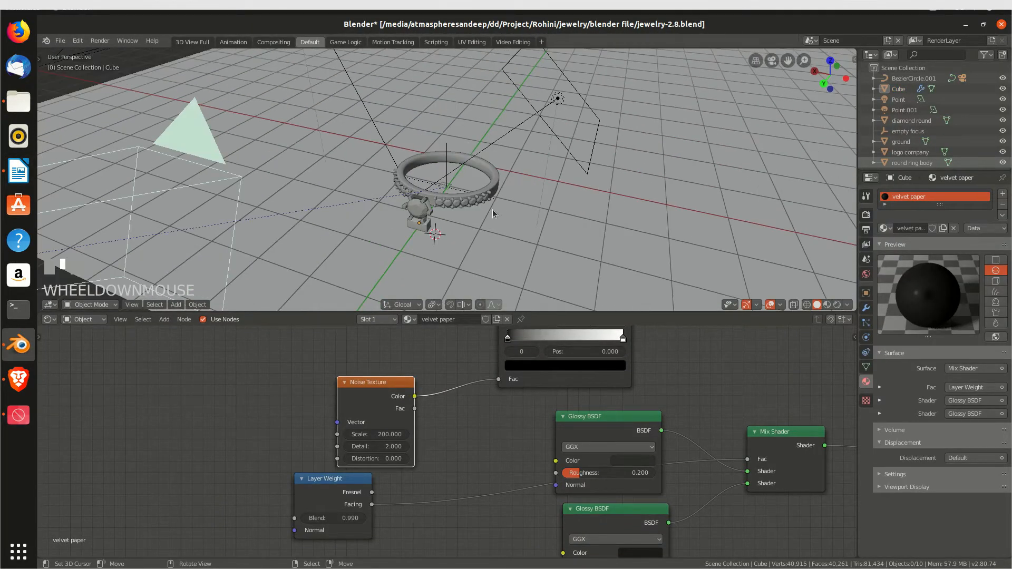
scroll(523, 201, "up", 2, "shift")
scroll(521, 197, "up", 1, "shift")
left_click_drag(563, 312, 563, 389)
scroll(530, 289, "down", 1, "shift")
scroll(529, 289, "down", 1, "shift")
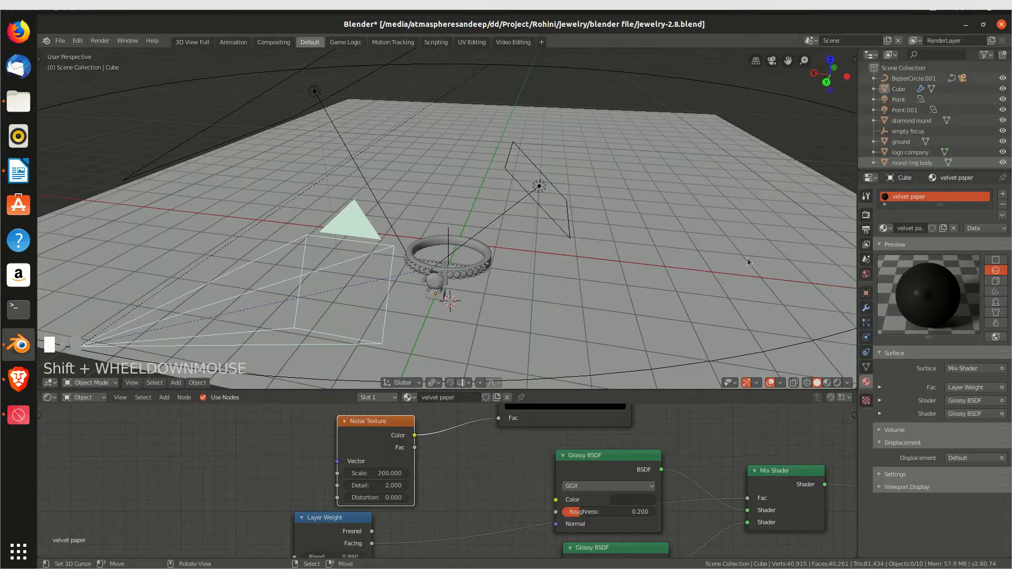
Select the Point.001 area light and examine its light settings with KMagnifier.
scroll(570, 214, "up", 1)
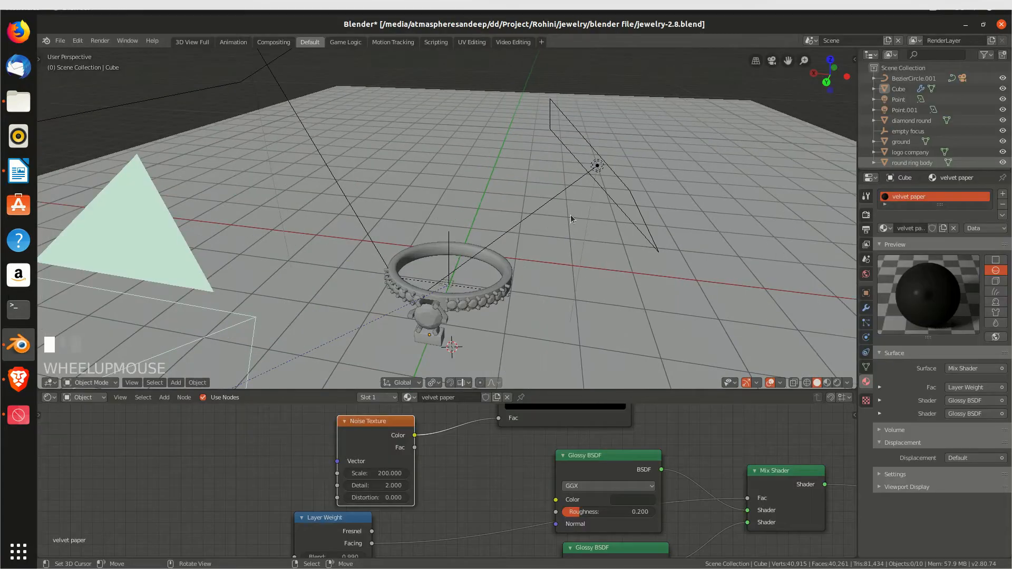
scroll(619, 120, "up", 1)
right_click(641, 149)
middle_click_drag(618, 188, 583, 183)
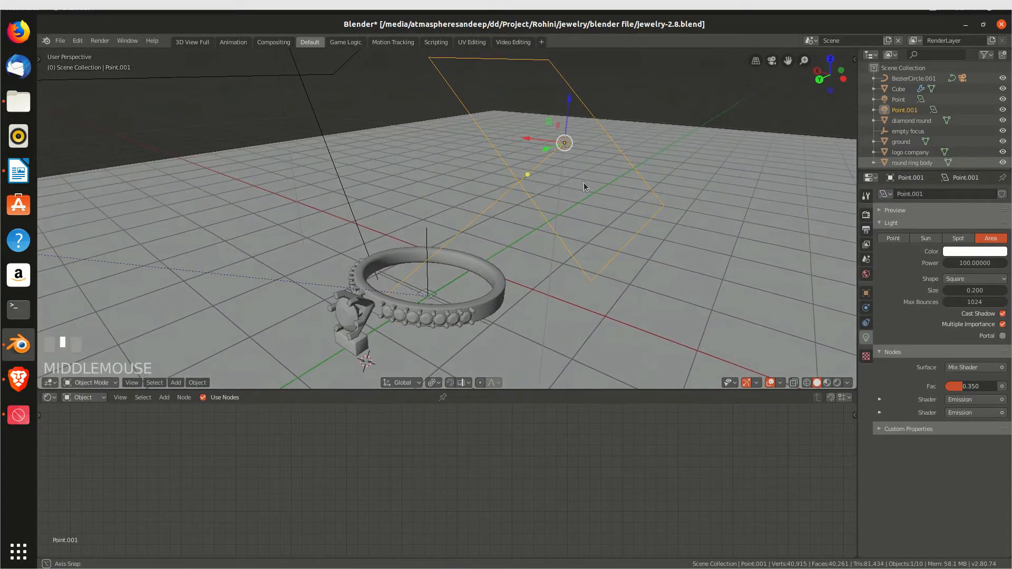
left_click(21, 413)
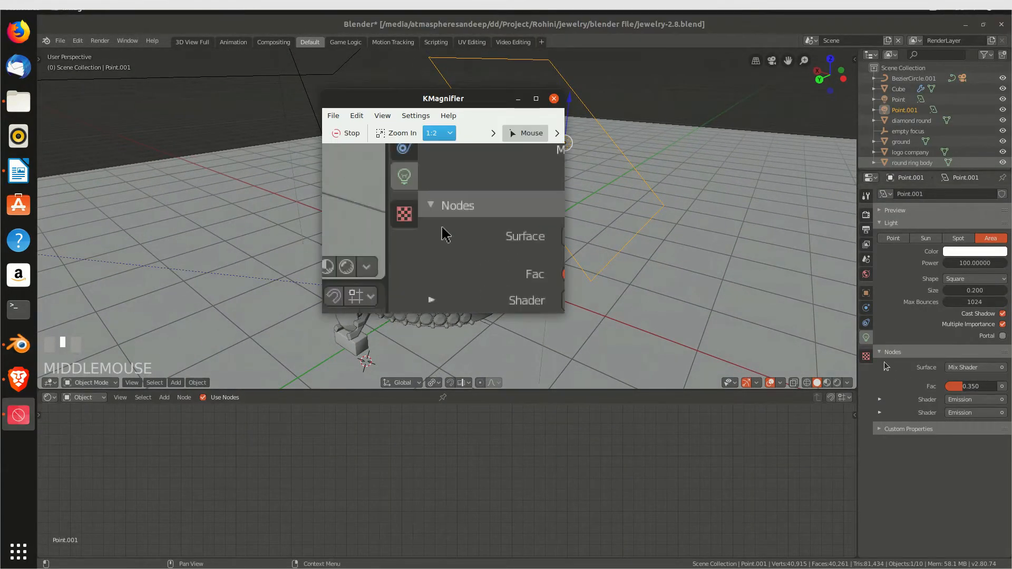
left_click_drag(491, 103, 300, 114)
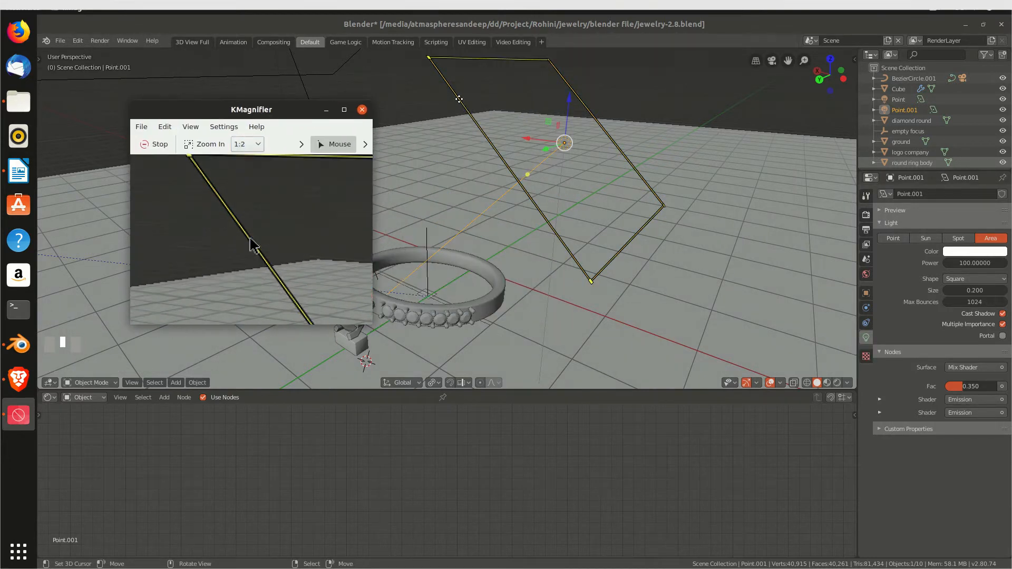
right_click(457, 107)
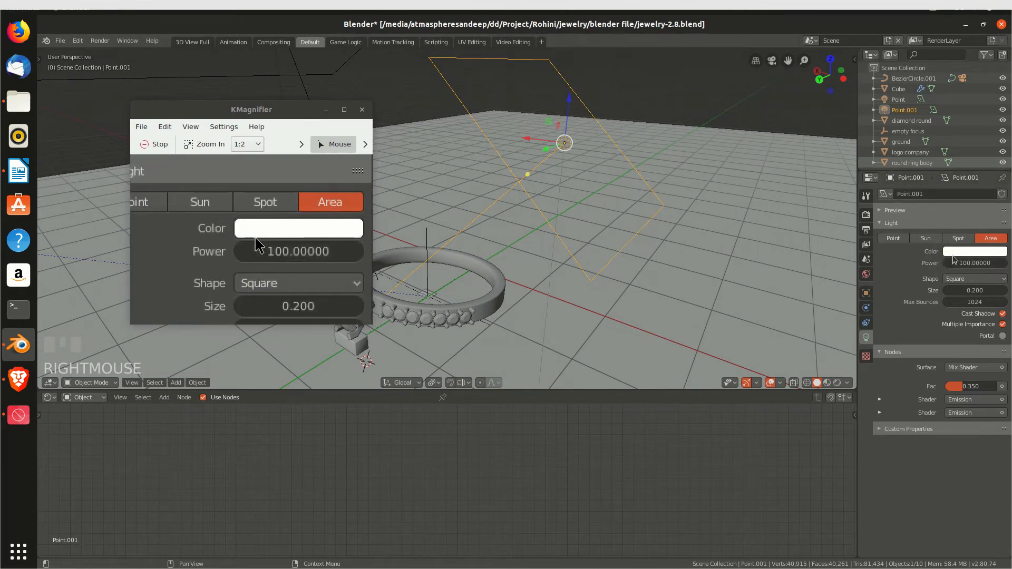
Snap the 3D cursor to the world origin.
key("shift+s")
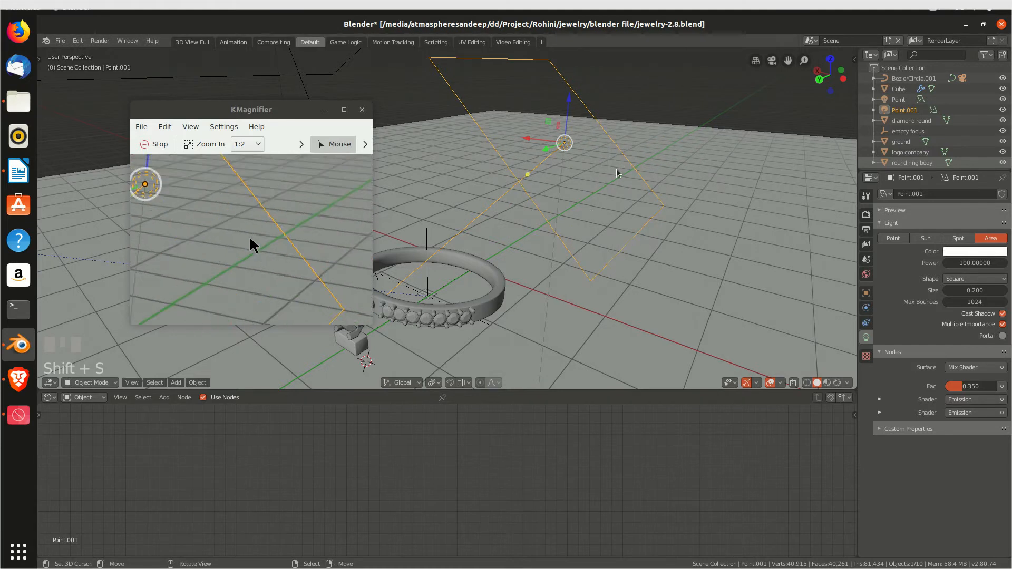
key("shift+s")
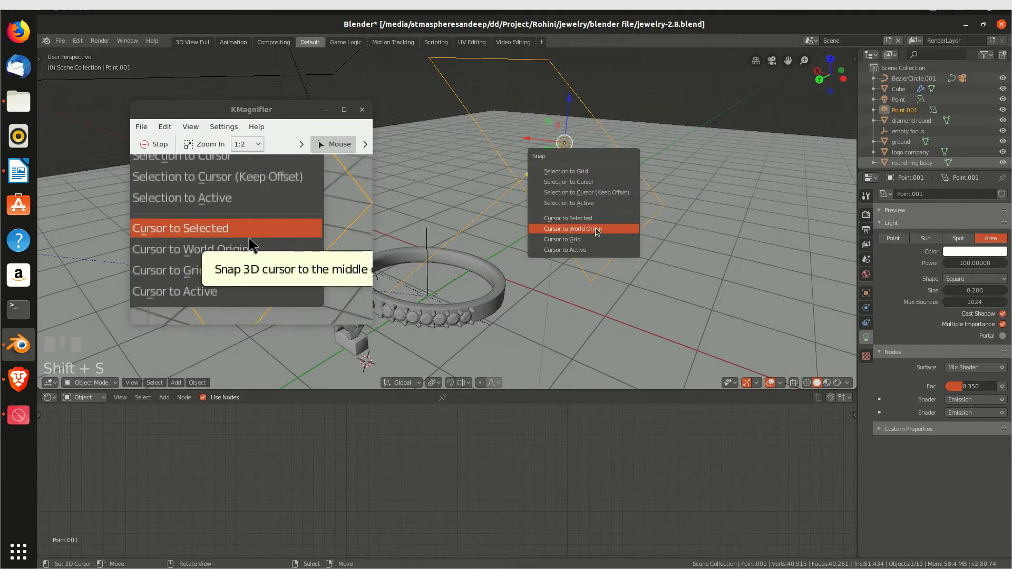
left_click(568, 219)
Add an area light at the 3D cursor.
key("shift+a")
mouse_move(463, 391)
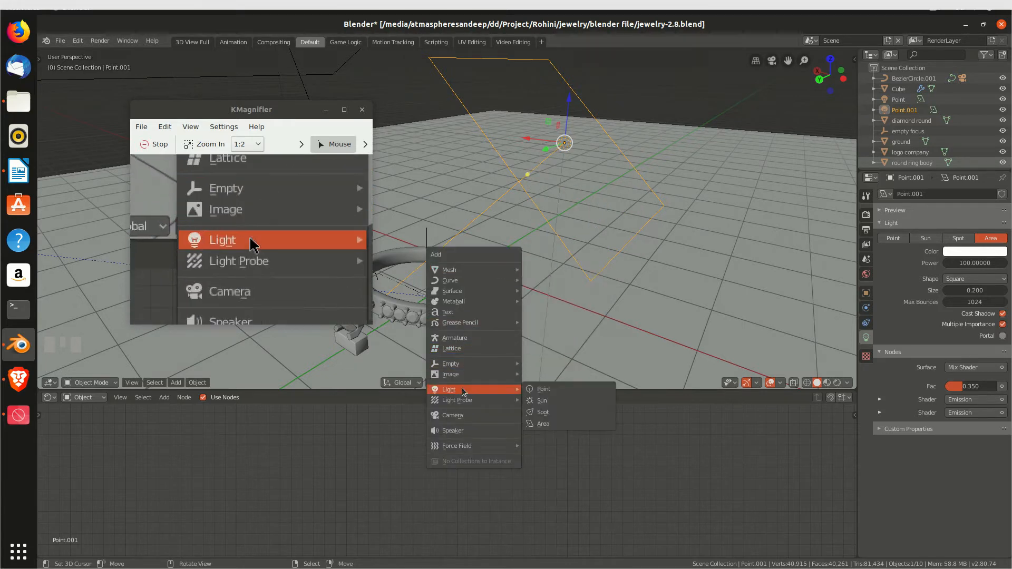
left_click(543, 423)
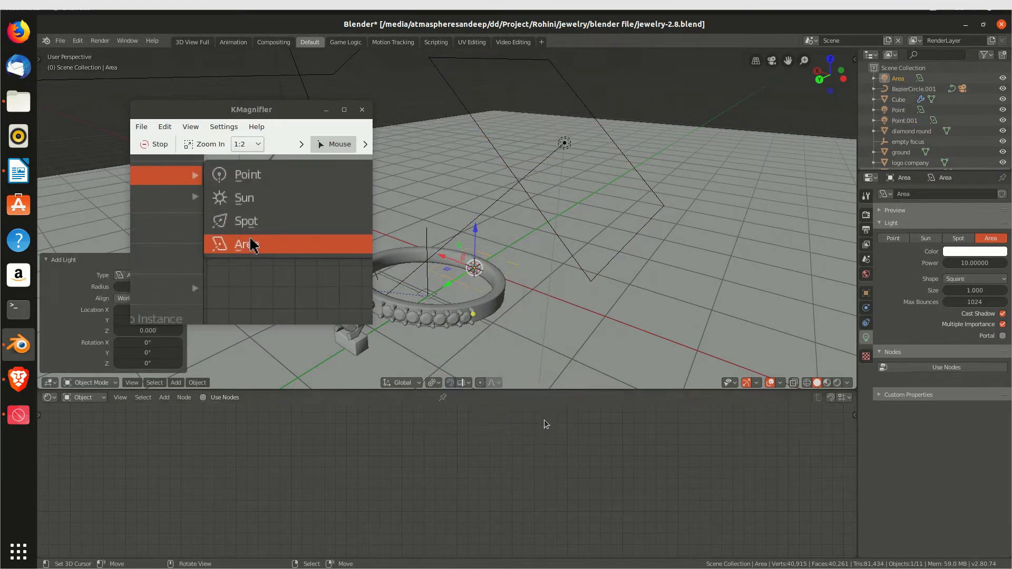
Move the new area light about 1.311 up on Z and 4.578 along Y, and rotate it toward the ring.
key("KP_1")
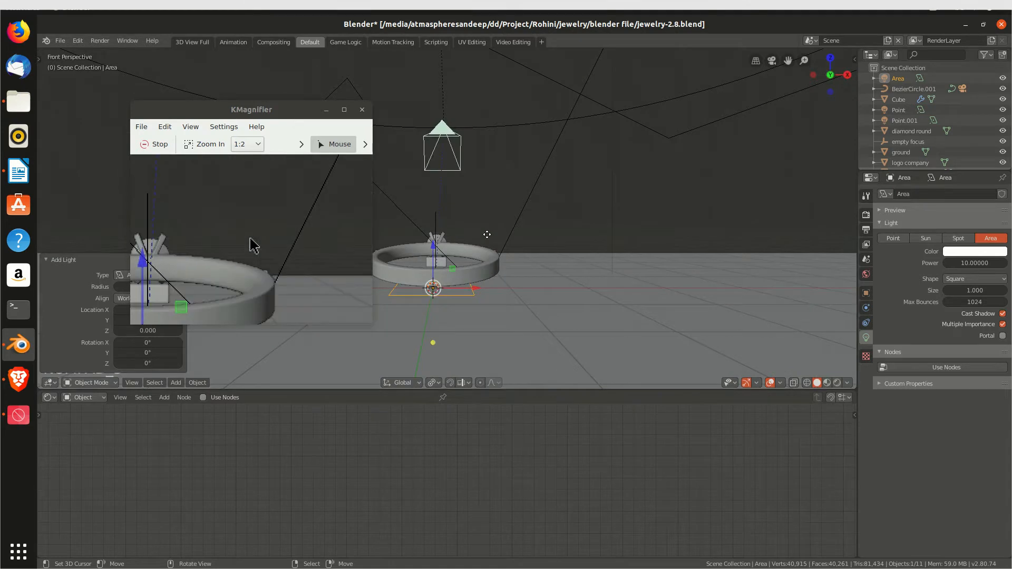
key("KP_5")
left_click_drag(434, 241, 434, 149)
key("KP_3")
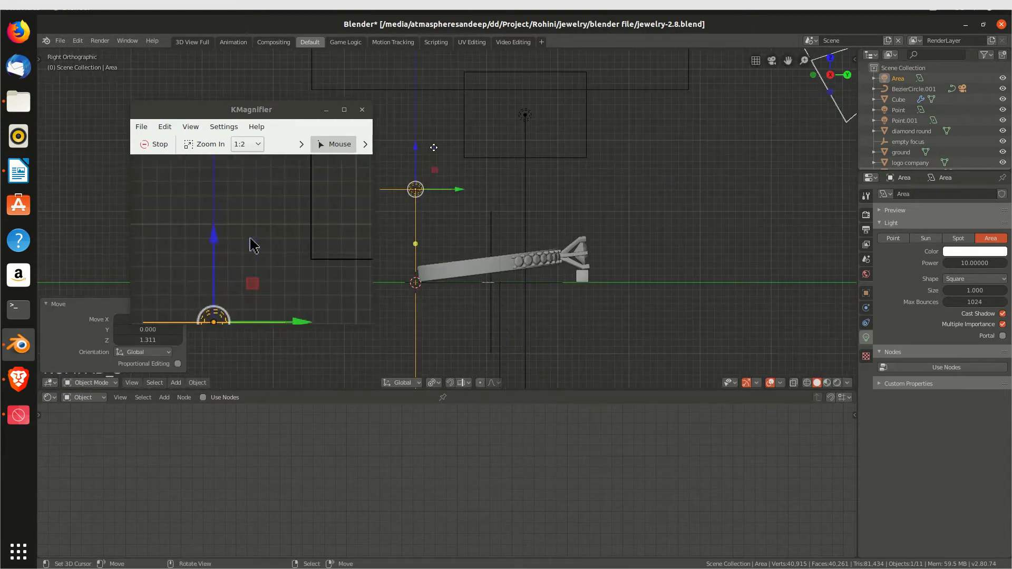
left_click_drag(455, 189, 781, 200)
key("r")
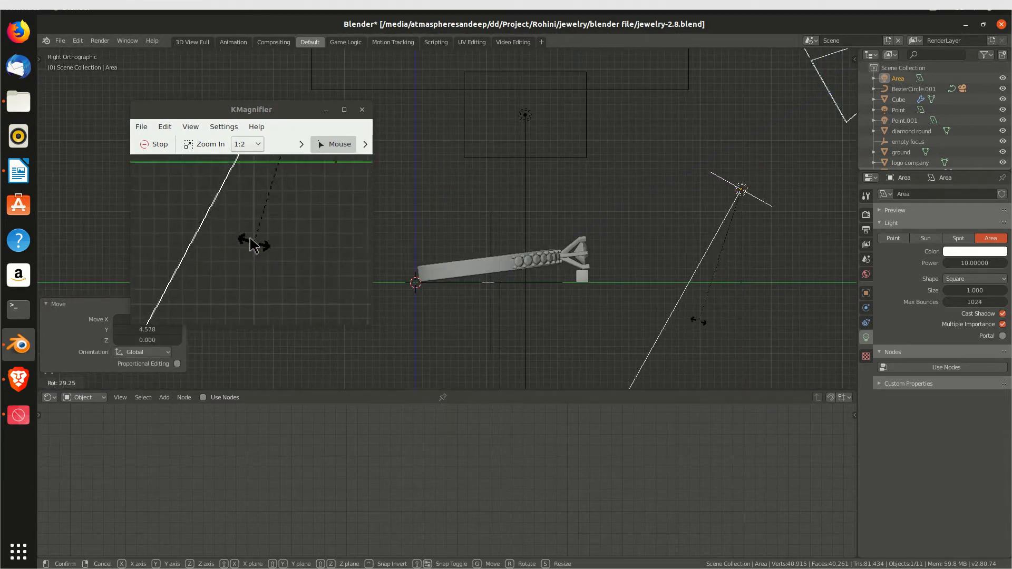
left_click(647, 279)
Scale the new area light by about 1.741 and minimize KMagnifier.
middle_click_drag(727, 226, 615, 263)
key("s")
left_click(604, 187)
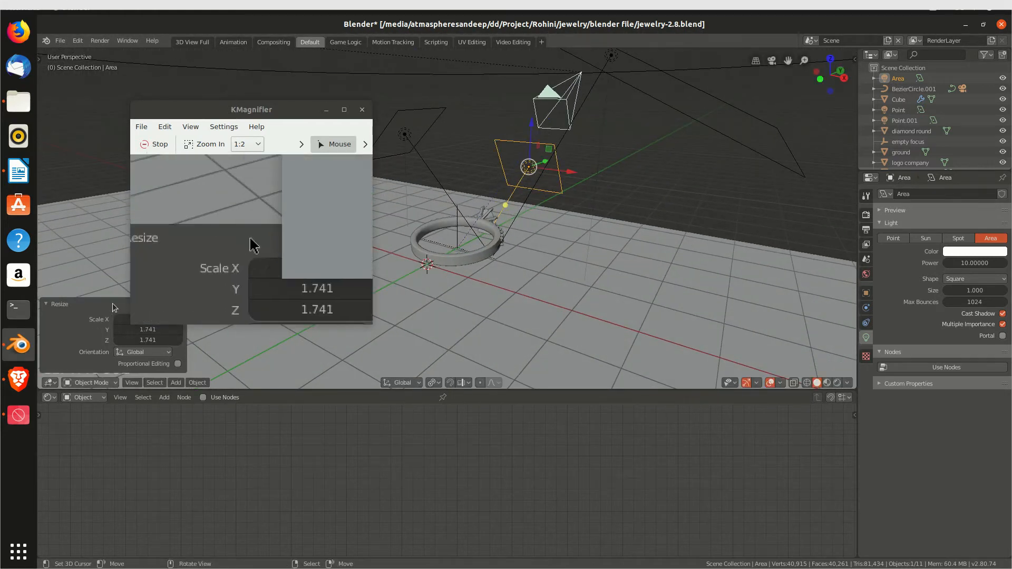
left_click_drag(296, 115, 404, 112)
left_click(434, 109)
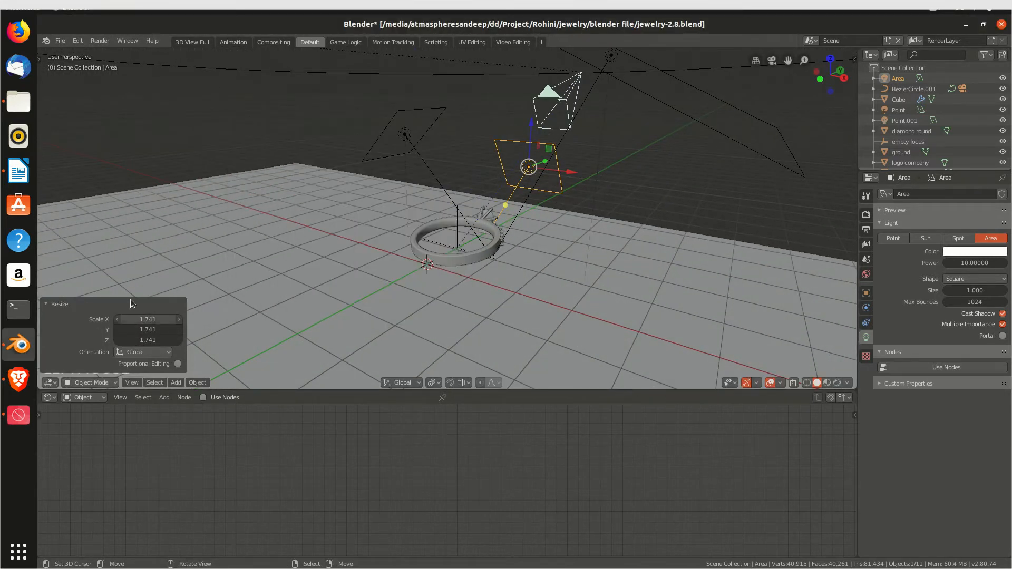
Rescale the new area light, raise it along Z and shift it along Y closer to the ring.
left_click(49, 306)
scroll(632, 184, "up", 3)
middle_click_drag(706, 231, 582, 228)
key("s")
left_click(695, 203)
key("KP_3")
left_click_drag(615, 148, 616, 95)
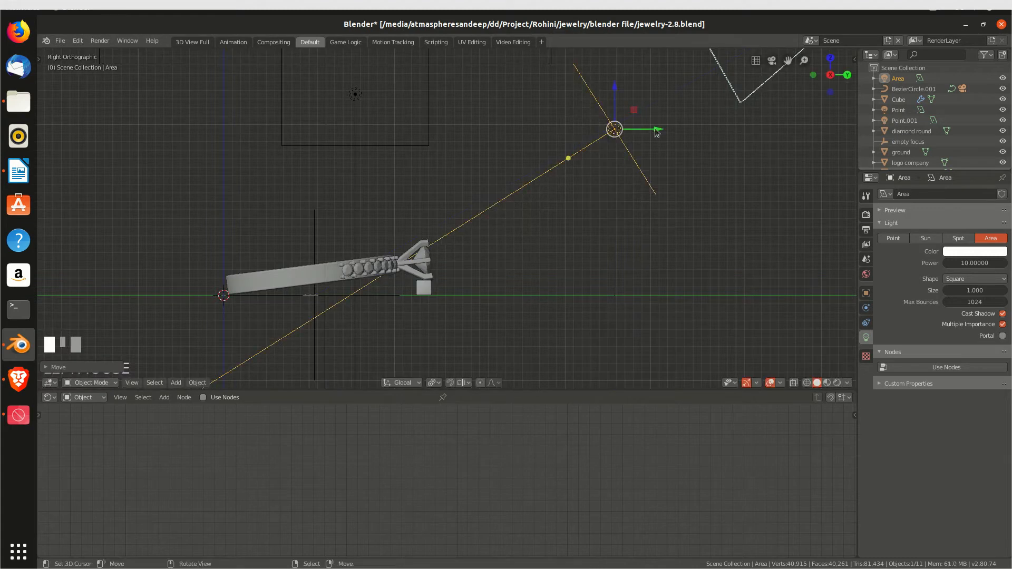
left_click_drag(657, 130, 603, 131)
Append "just like this" to the workflow line in Writer.
left_click(20, 172)
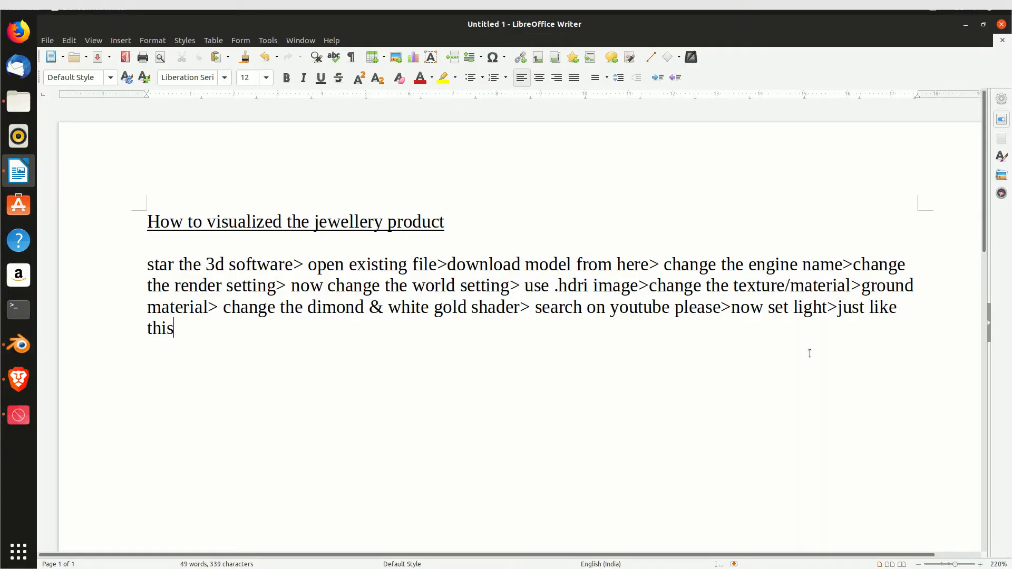
Return to Blender and delete the newly added area light.
key("alt+Tab")
key("x")
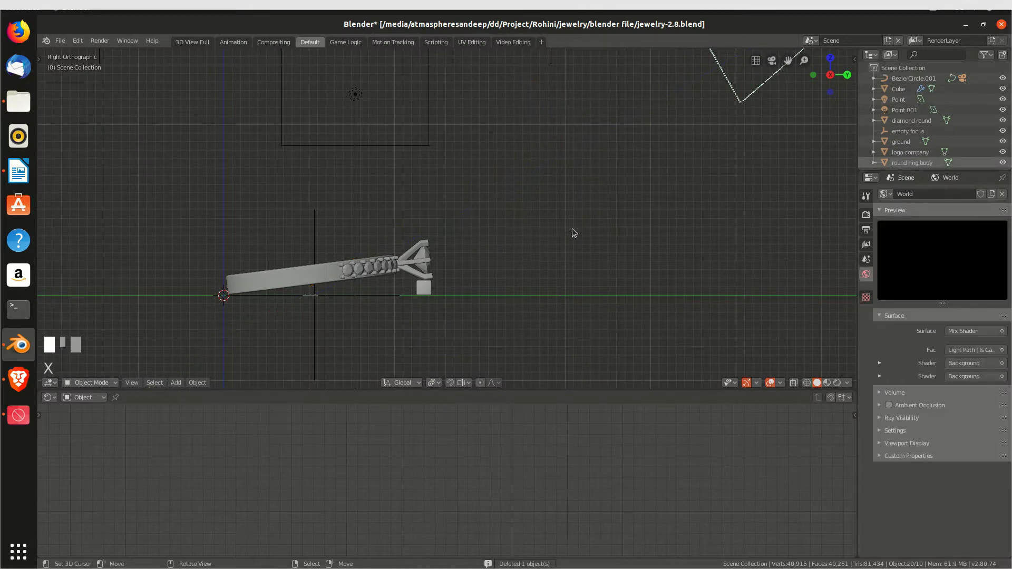
Select the Point area light and examine its light settings and emission colour as a Hex value with KMagnifier.
right_click(426, 125)
key("KP_1")
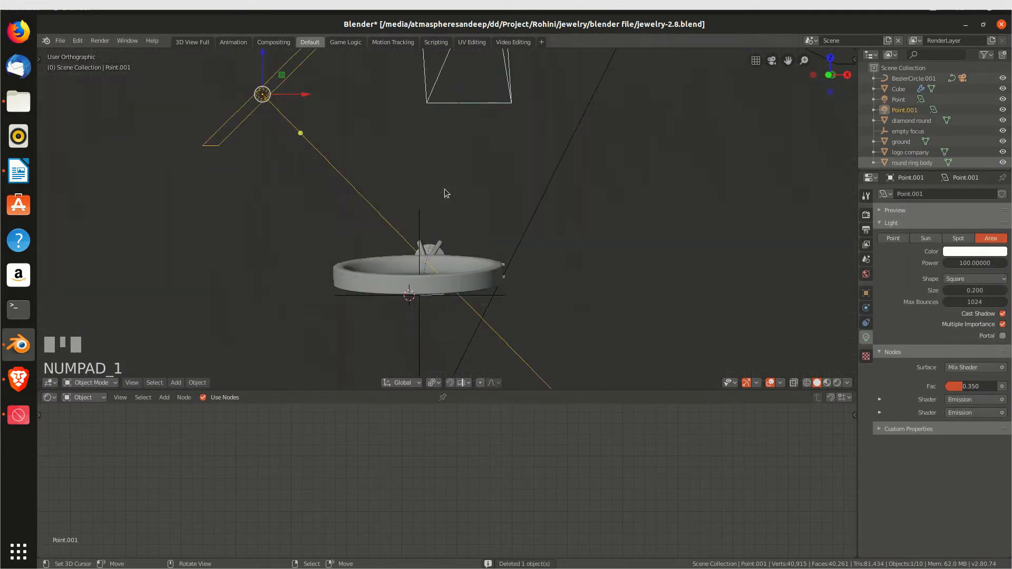
middle_click_drag(444, 192, 489, 210)
scroll(538, 239, "up", 2, "shift")
scroll(489, 211, "down", 2)
right_click(244, 109)
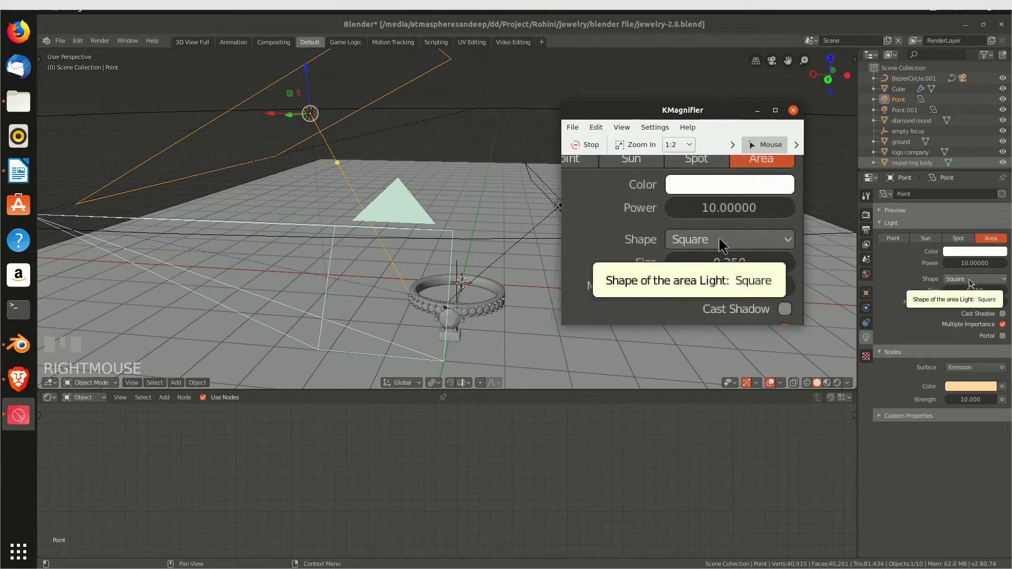
left_click(965, 384)
left_click(971, 324)
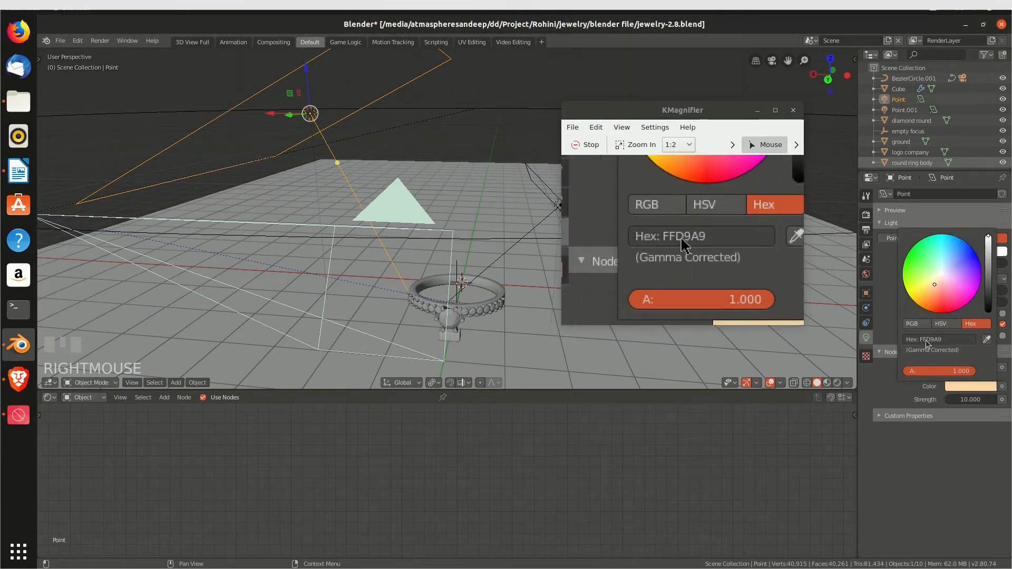
left_click(759, 111)
Append ">add another" to the workflow line in Writer.
left_click(18, 171)
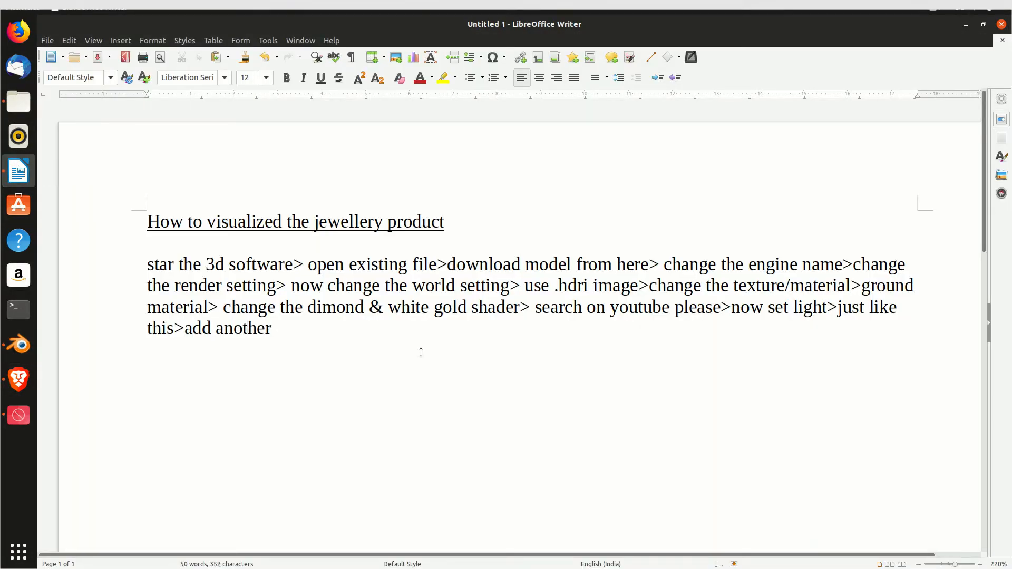
Switch to Blender and examine the light settings of the Point.001 and Point area lights with KMagnifier.
left_click(19, 345)
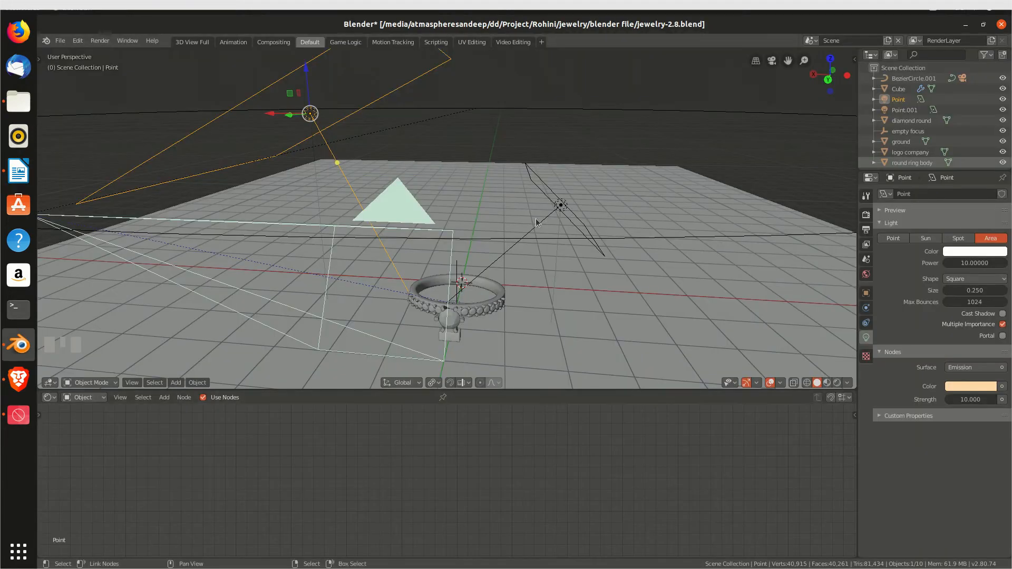
left_click(20, 429)
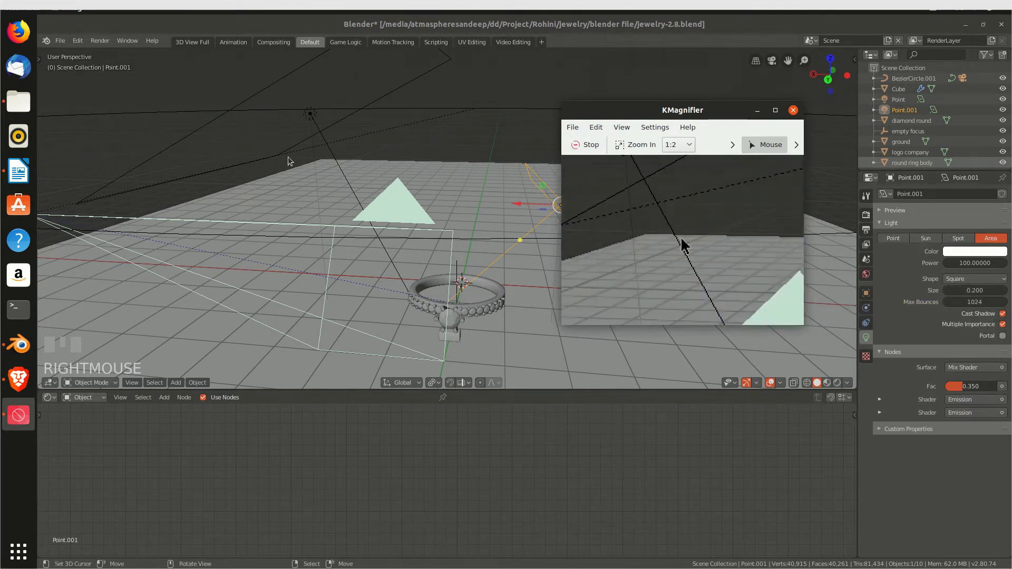
right_click(310, 113)
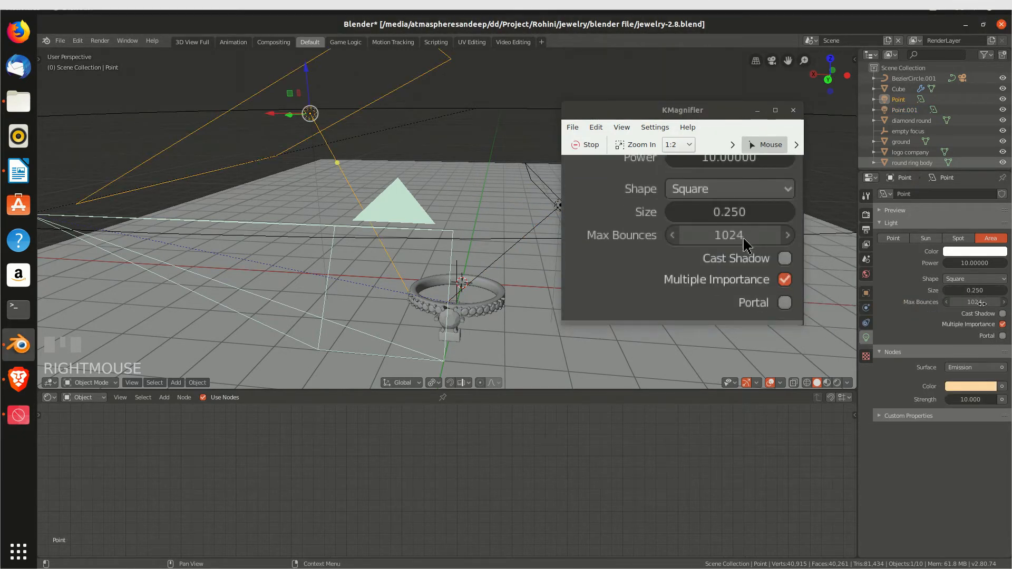
left_click(757, 111)
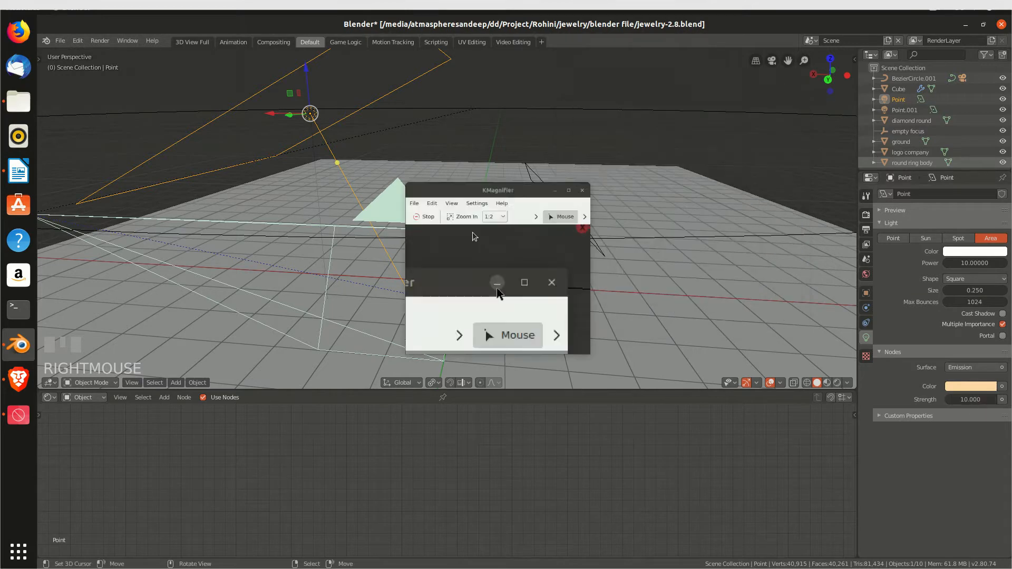
Change the node editor below the 3D viewport to the Timeline and shrink it to enlarge the viewport.
scroll(421, 263, "up", 1)
middle_click_drag(422, 263, 391, 267)
scroll(419, 208, "down", 2)
middle_click_drag(419, 207, 438, 214)
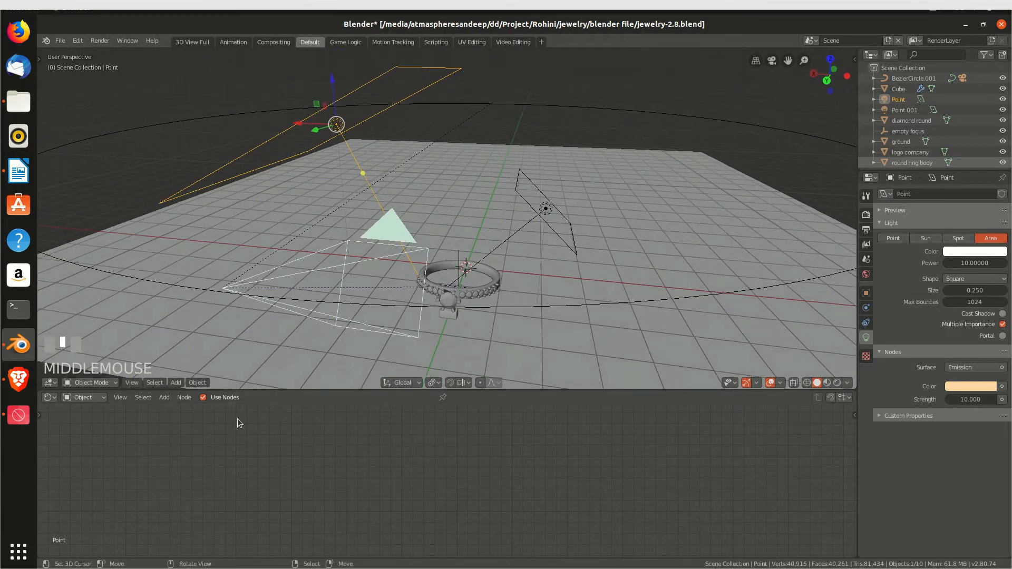
left_click(55, 399)
left_click(182, 449)
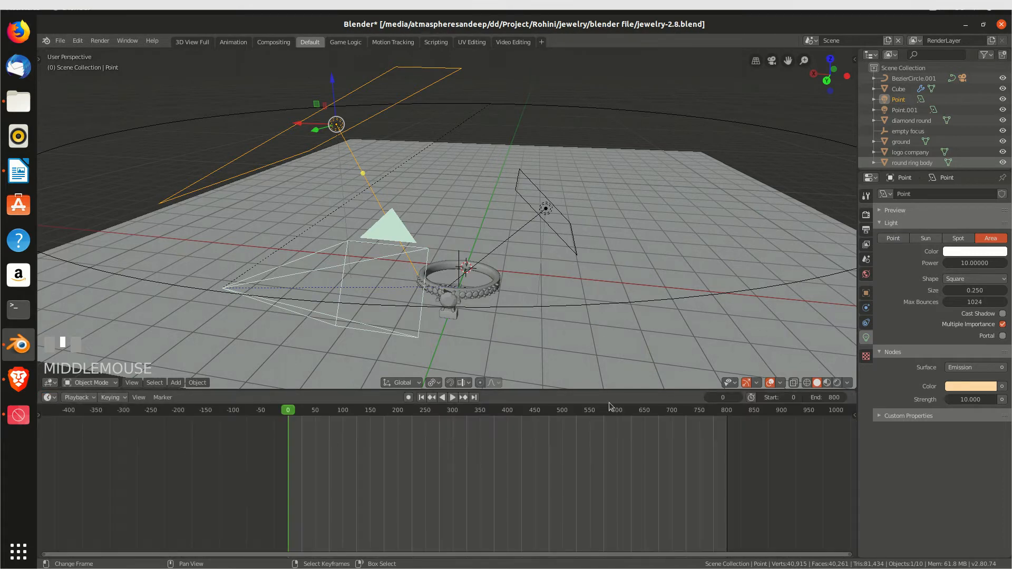
left_click_drag(610, 391, 610, 460)
Select the existing scene camera and append "light> add a camaera" to the workflow line in Writer.
middle_click_drag(400, 380, 232, 295)
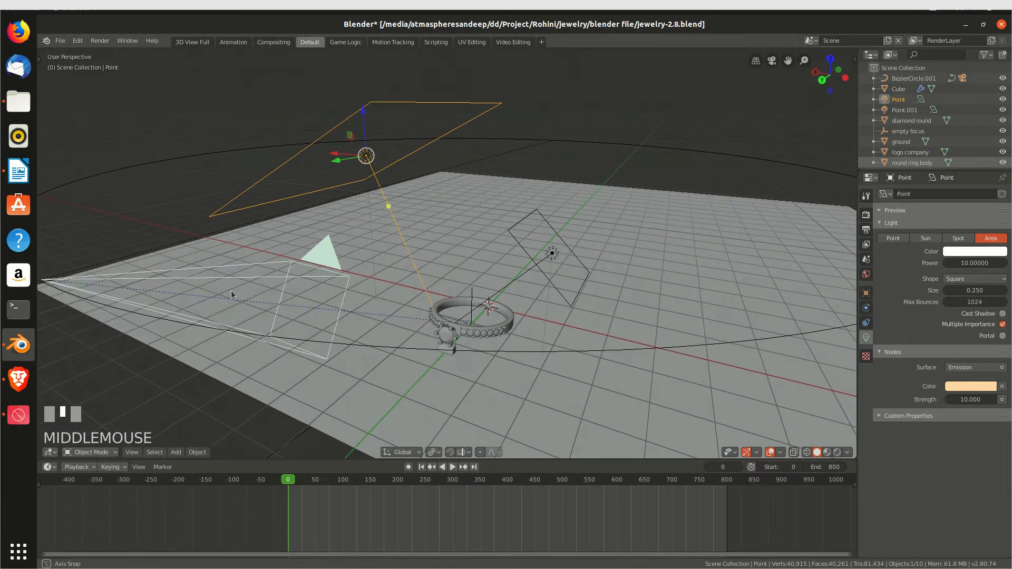
right_click(232, 295)
scroll(305, 289, "down", 2)
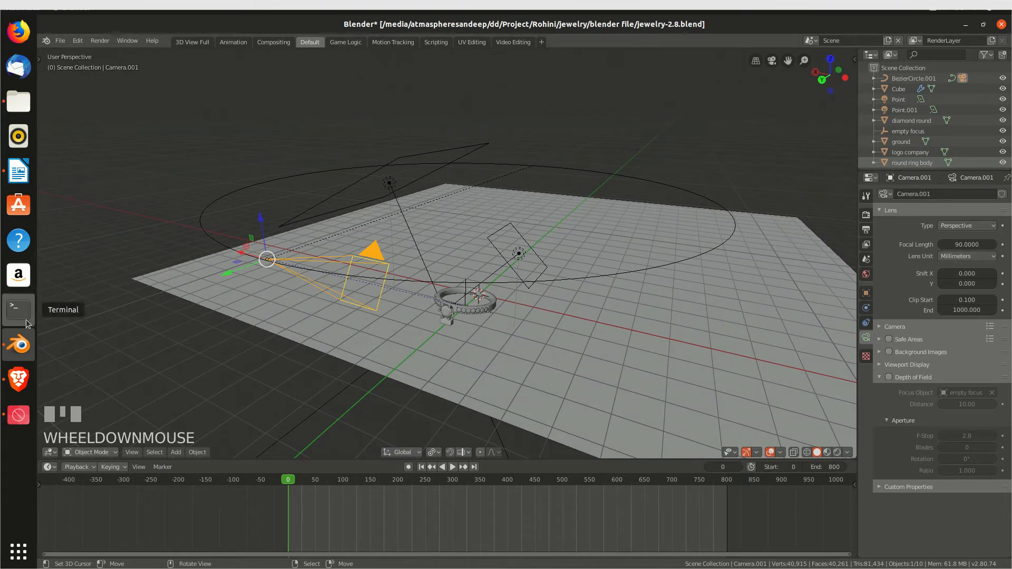
left_click(18, 172)
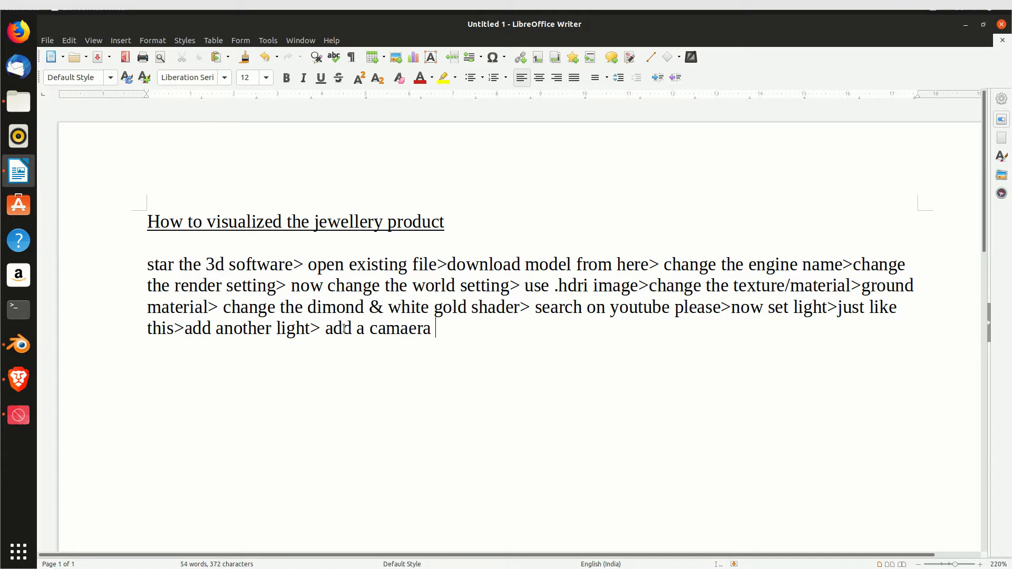
key("BackSpace")
Return to Blender, add a new camera and raise it above the ring.
key("alt+Tab")
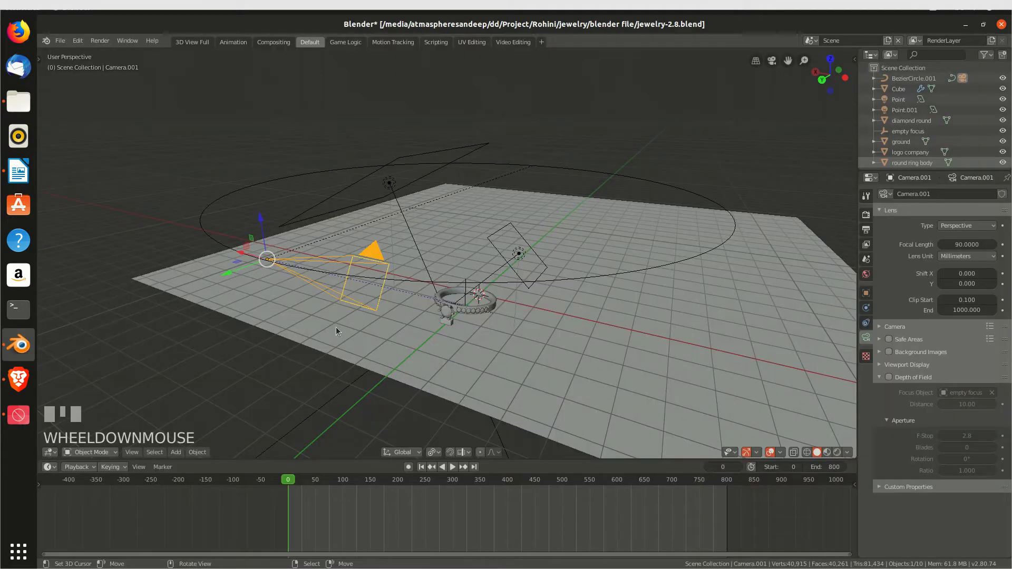
scroll(364, 325, "up", 2)
middle_click_drag(338, 329, 461, 306)
key("shift+a")
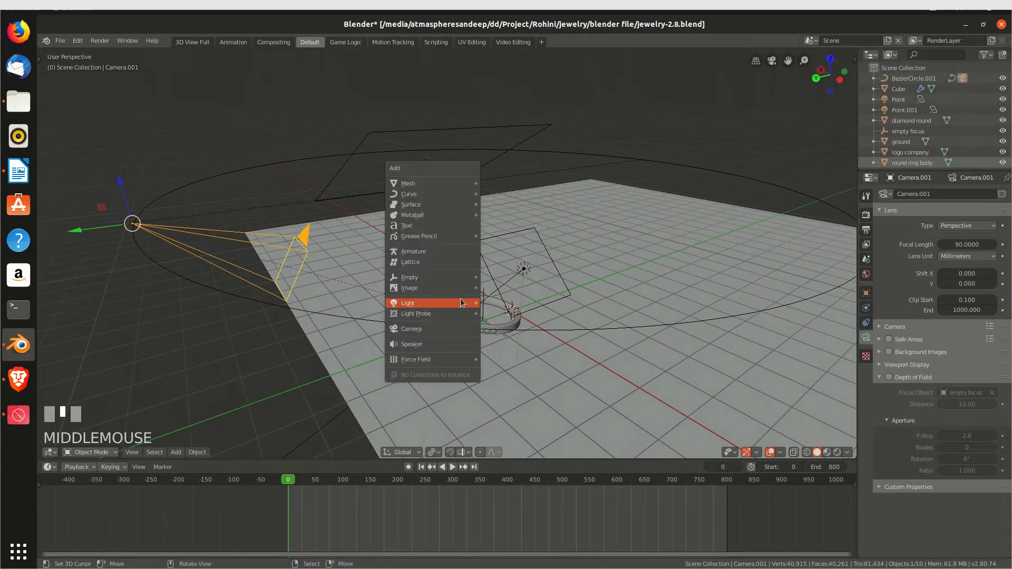
left_click(418, 328)
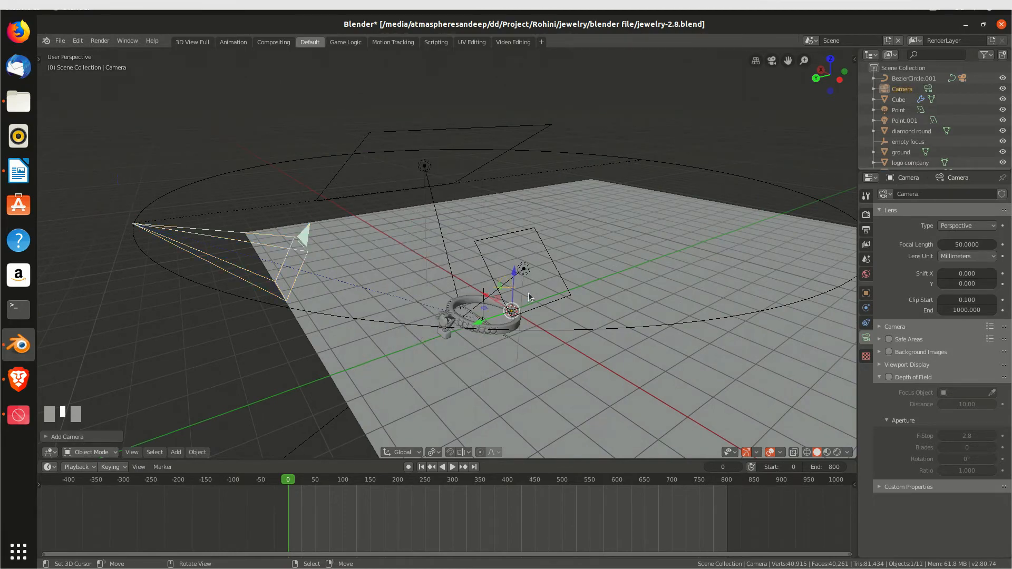
left_click_drag(514, 275, 512, 172)
middle_click_drag(561, 224, 519, 235)
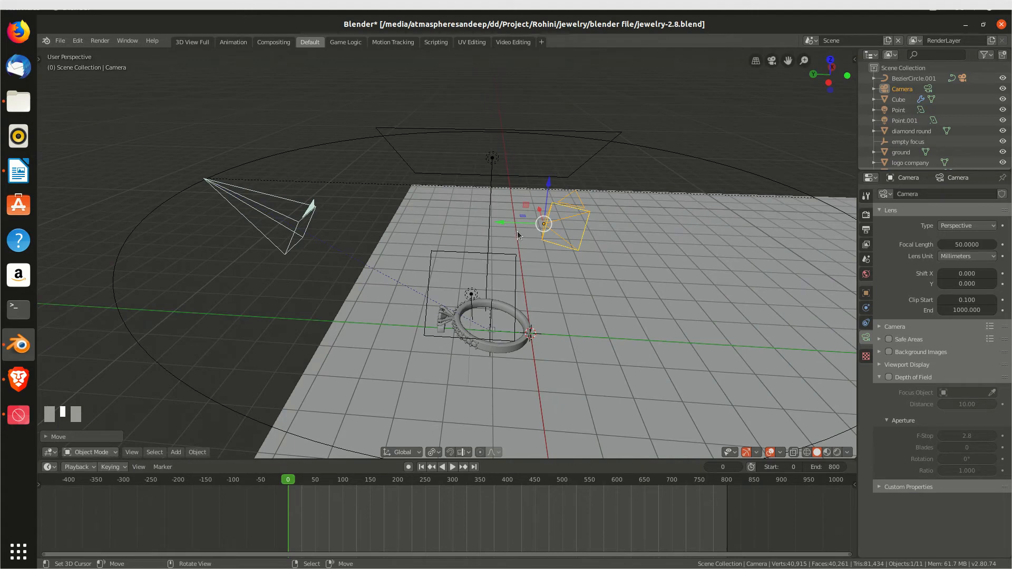
Append "> change the camera setting" to the workflow line in Writer and delete the newly added camera back in Blender.
key("alt+Tab")
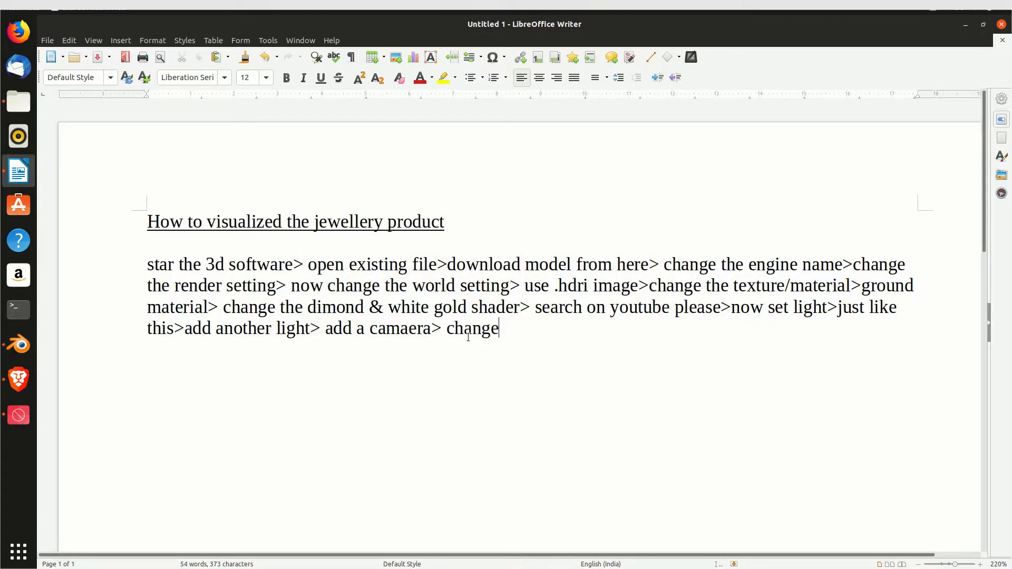
key("alt+Tab")
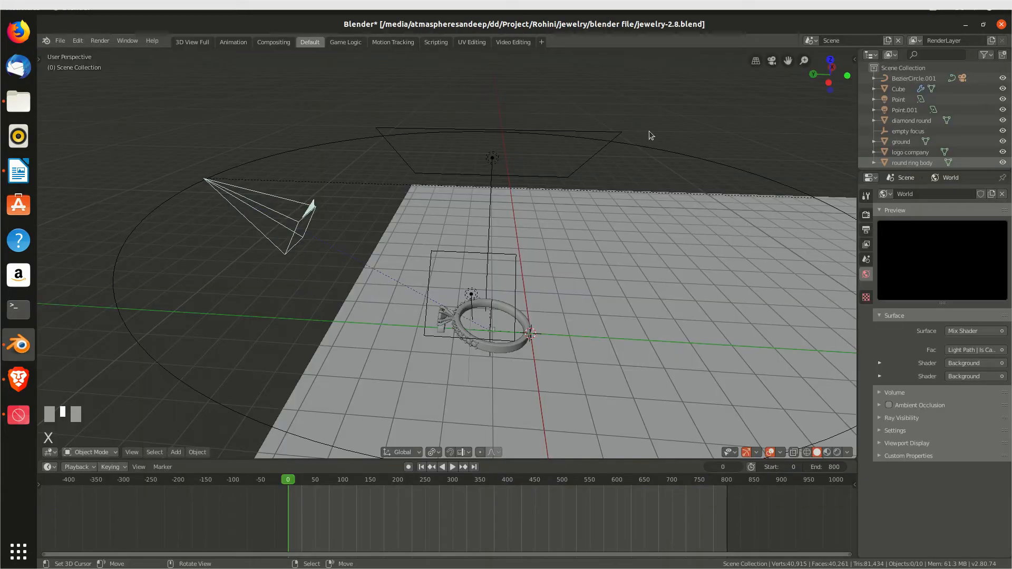
Select the original camera, examine its lens and sensor settings with KMagnifier and enable Safe Areas.
right_click(249, 201)
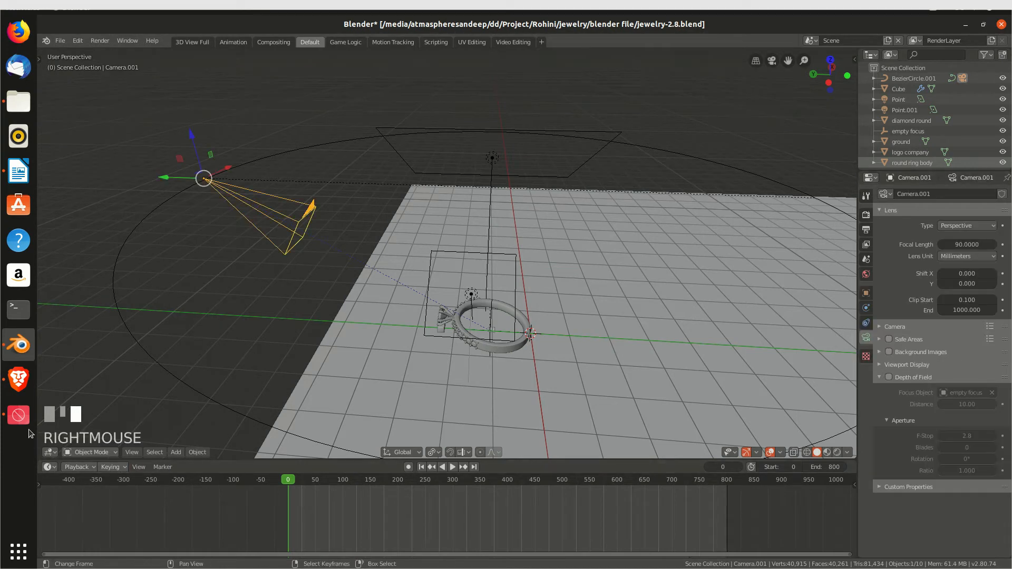
left_click(18, 415)
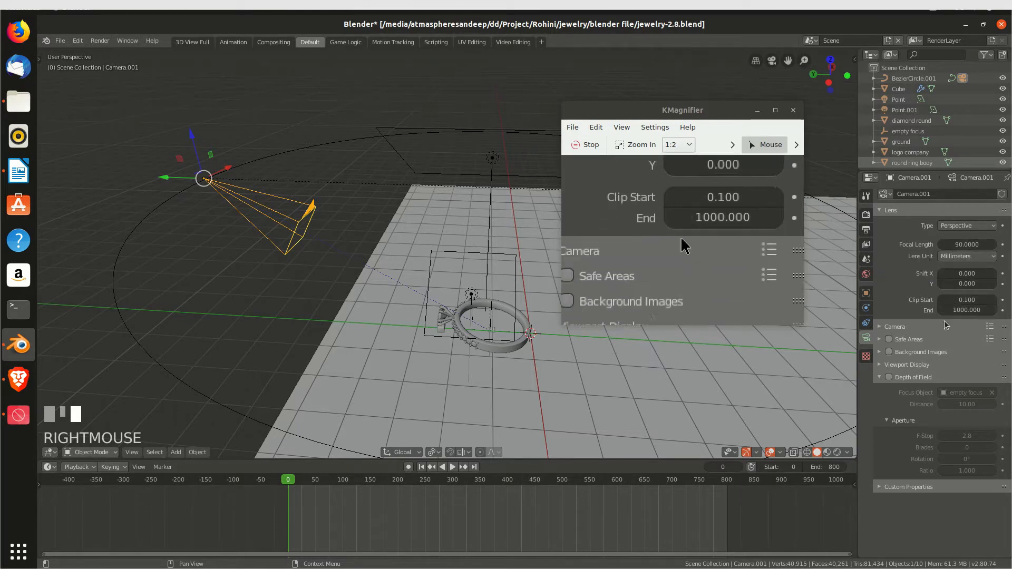
left_click(884, 327)
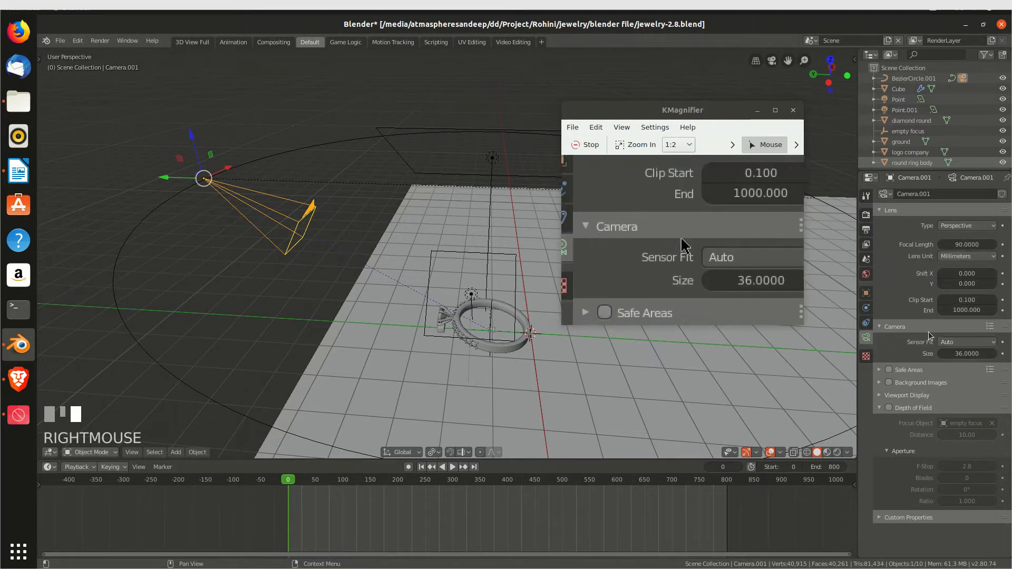
left_click(888, 369)
Look through the camera, examine the Safe Areas margins, and preview the camera animation before returning to frame 0.
key("KP_0")
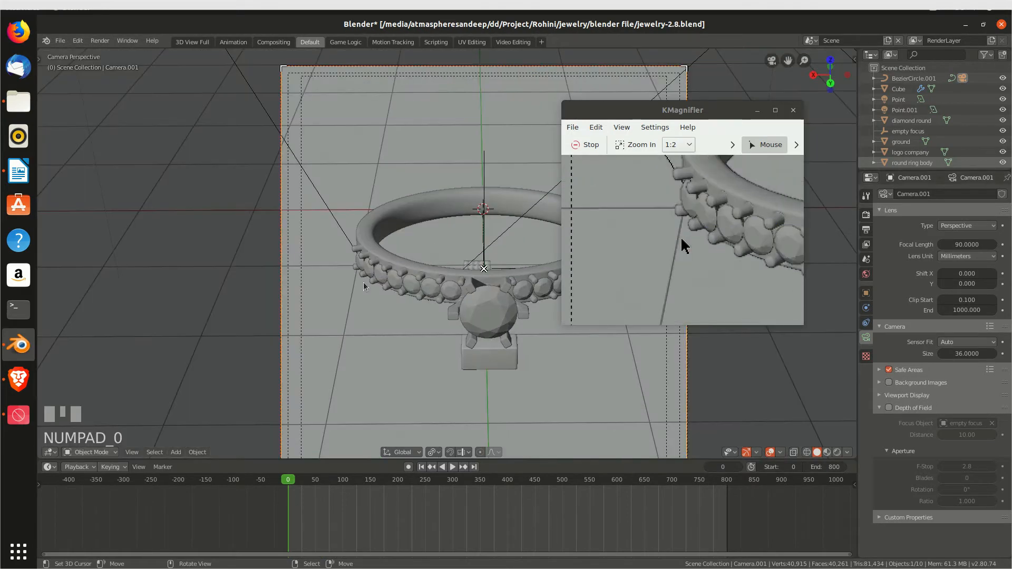
scroll(364, 286, "down", 1)
left_click(878, 370)
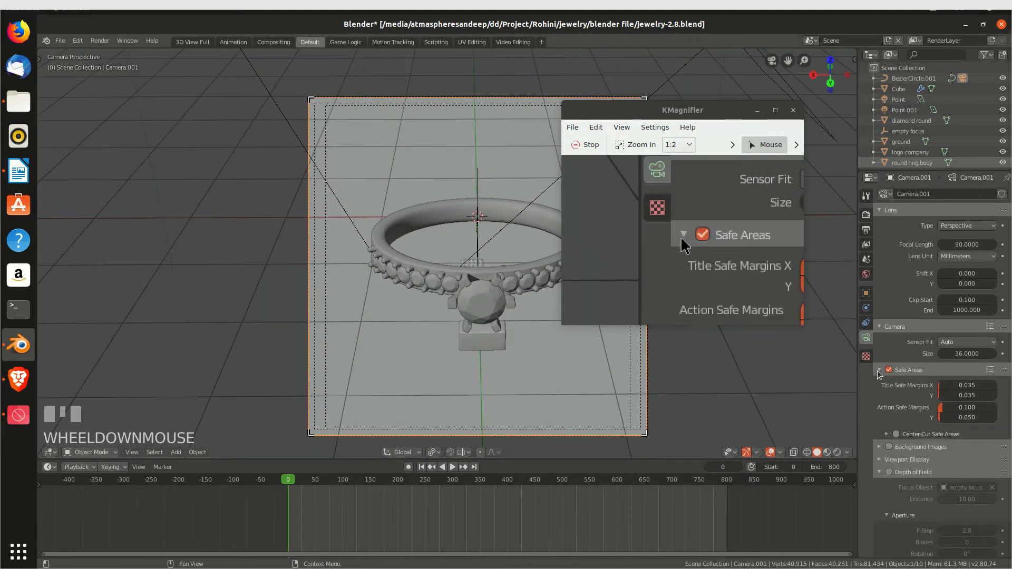
left_click(878, 370)
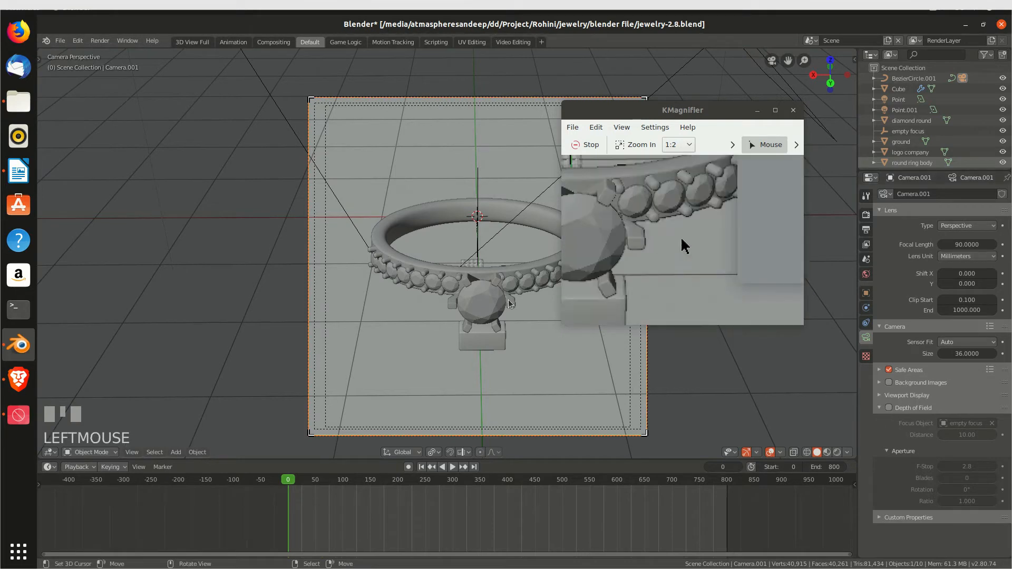
scroll(510, 304, "down", 1)
scroll(510, 303, "up", 1)
left_click(758, 112)
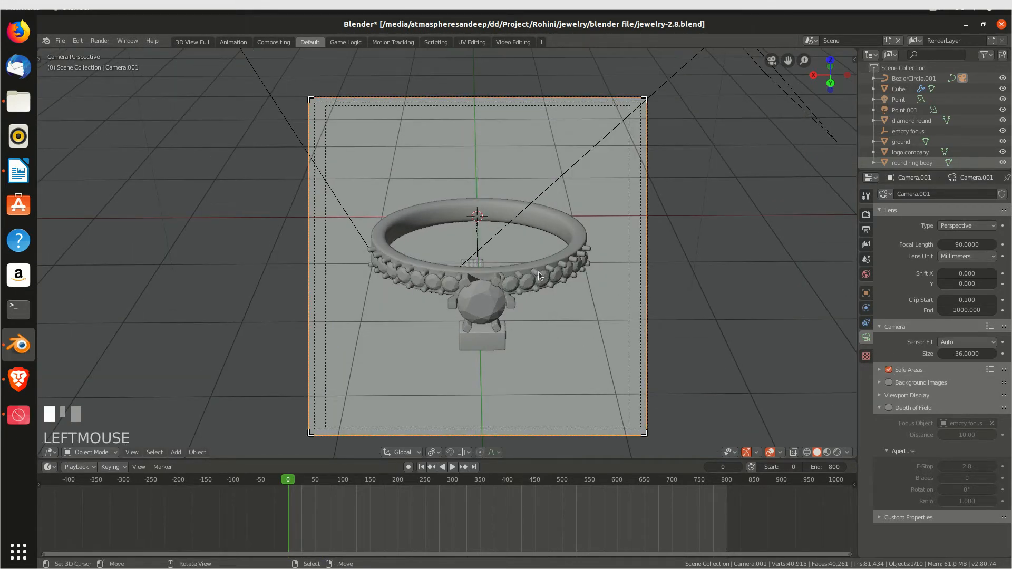
key("space")
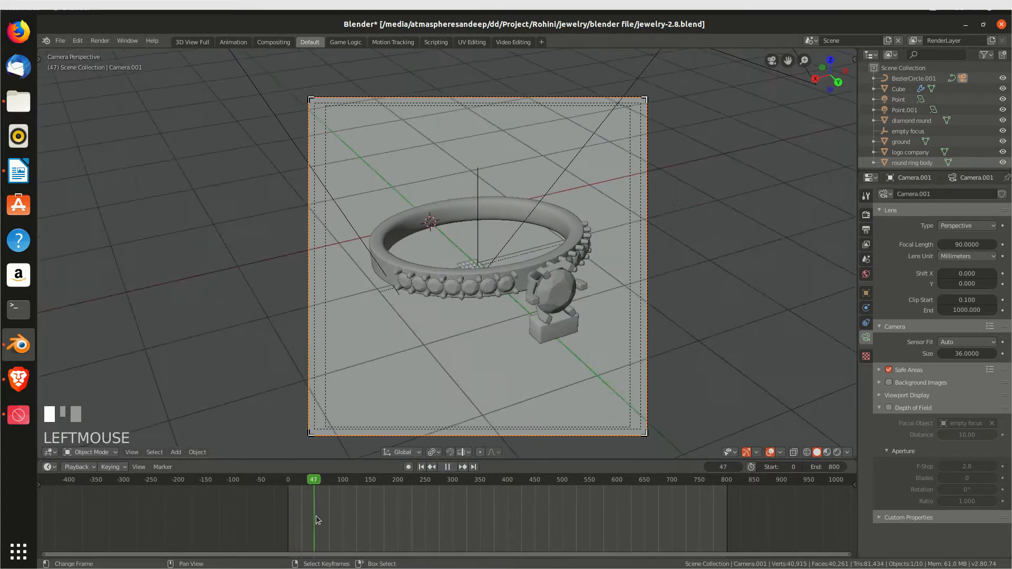
left_click(288, 484)
Append ">now animation the camera on curve>" to the workflow line in Writer and return to Blender to view the camera's curve.
left_click(18, 171)
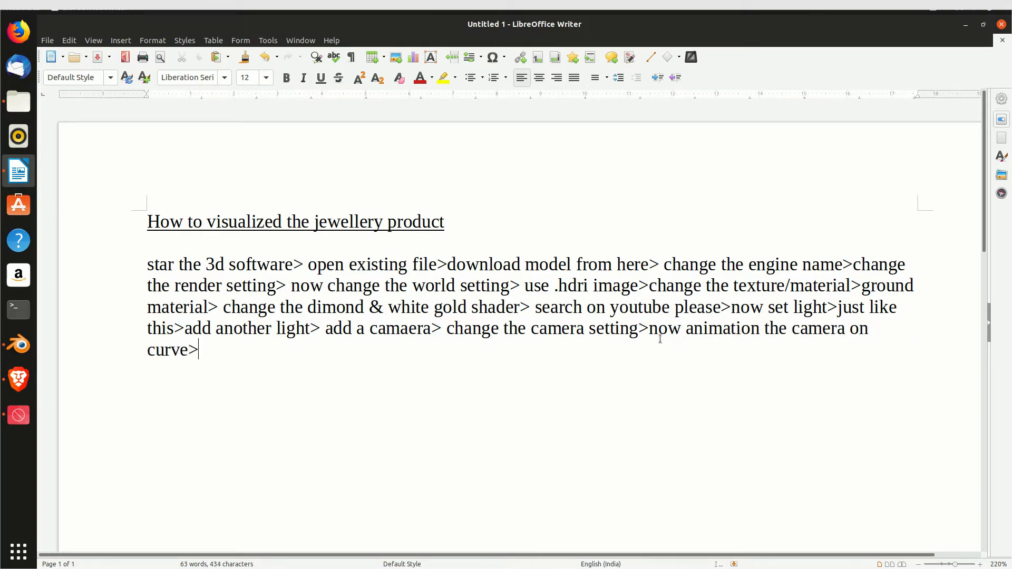
key("alt+Tab")
middle_click_drag(542, 282, 472, 286)
scroll(418, 278, "down", 3)
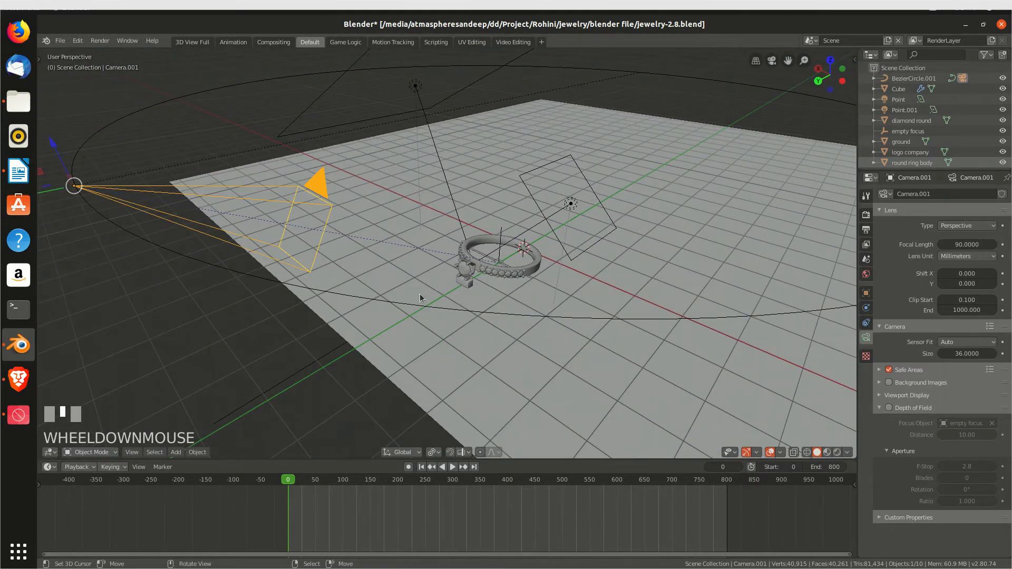
scroll(419, 293, "down", 2)
Launch a second Blender session from the "blender 2.8 stable" desktop folder and dismiss its splash screen.
left_click(966, 26)
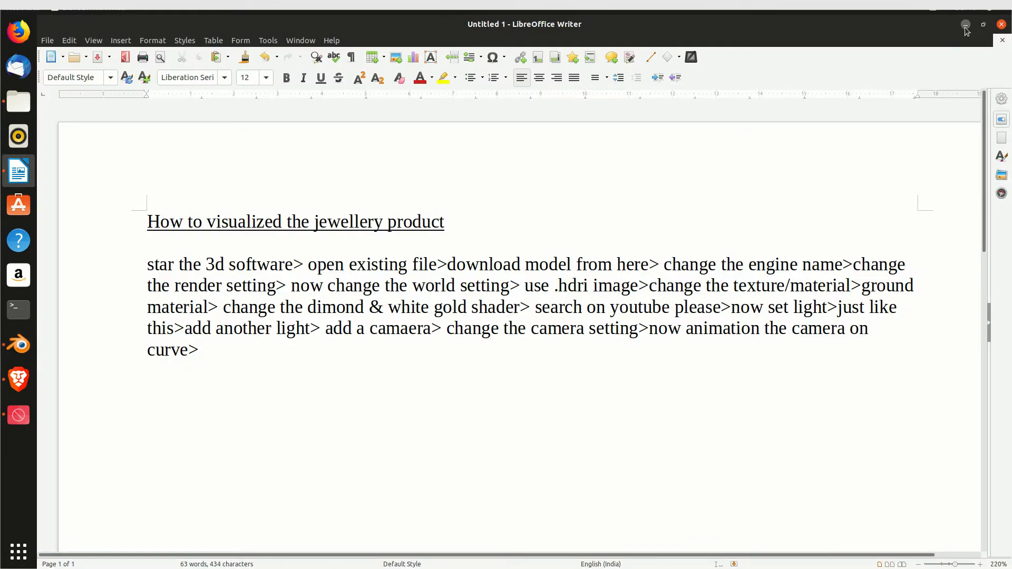
left_click(964, 27)
double_click(975, 150)
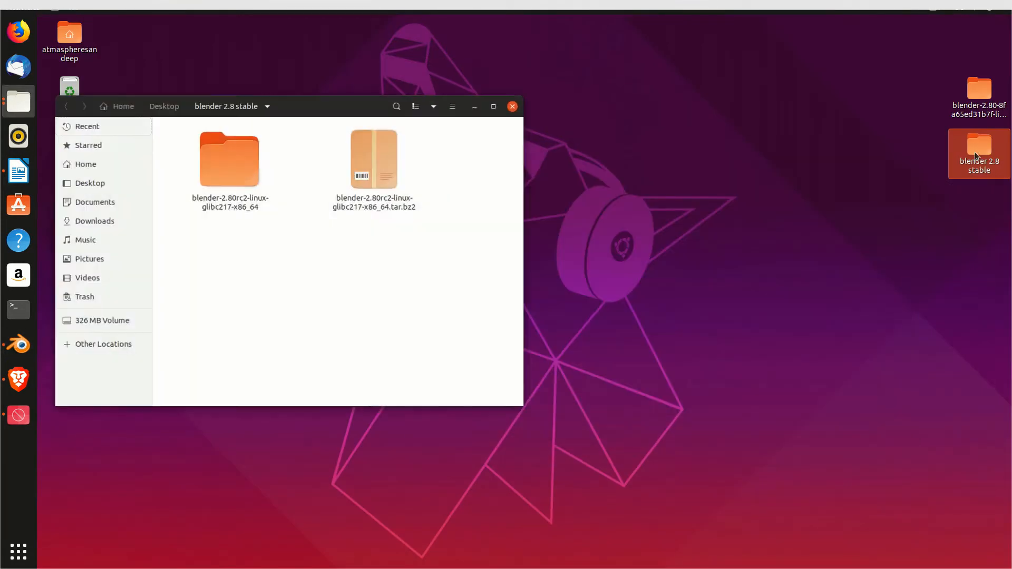
double_click(230, 158)
double_click(425, 175)
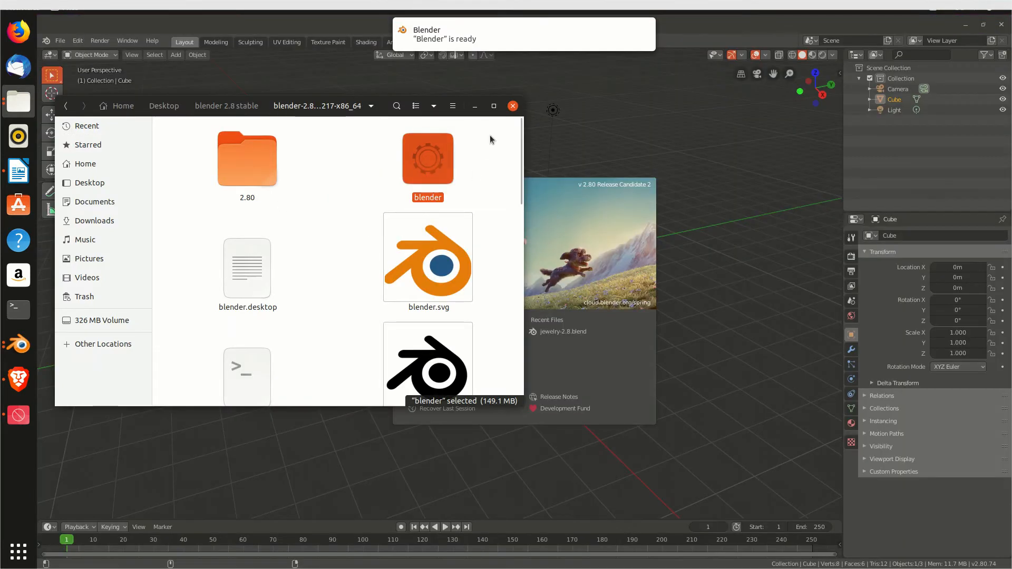
left_click(513, 105)
left_click(480, 301)
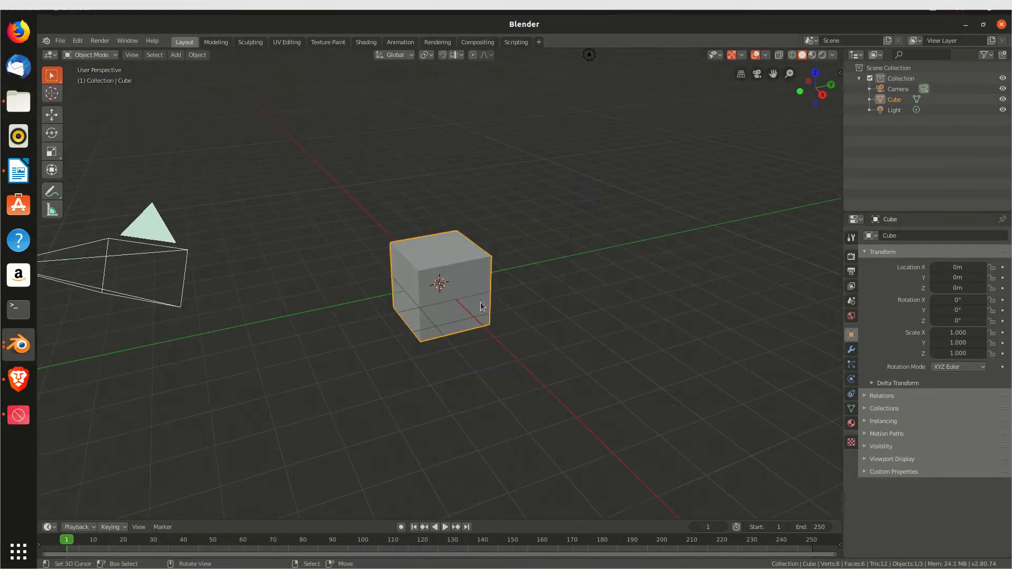
Delete the default light and cube from the new scene.
left_click(552, 110)
key("x")
left_click(553, 111)
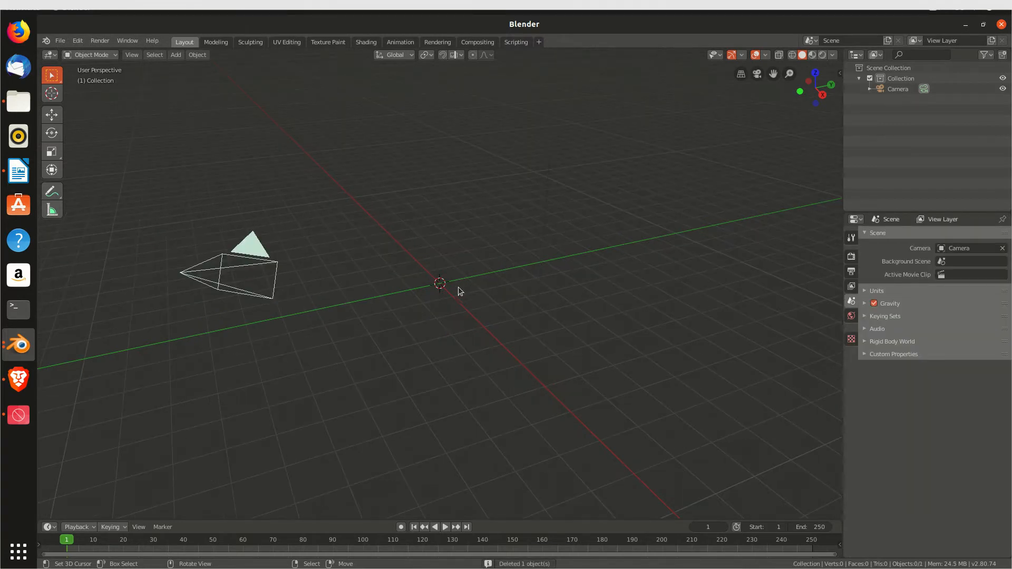
scroll(461, 290, "up", 2)
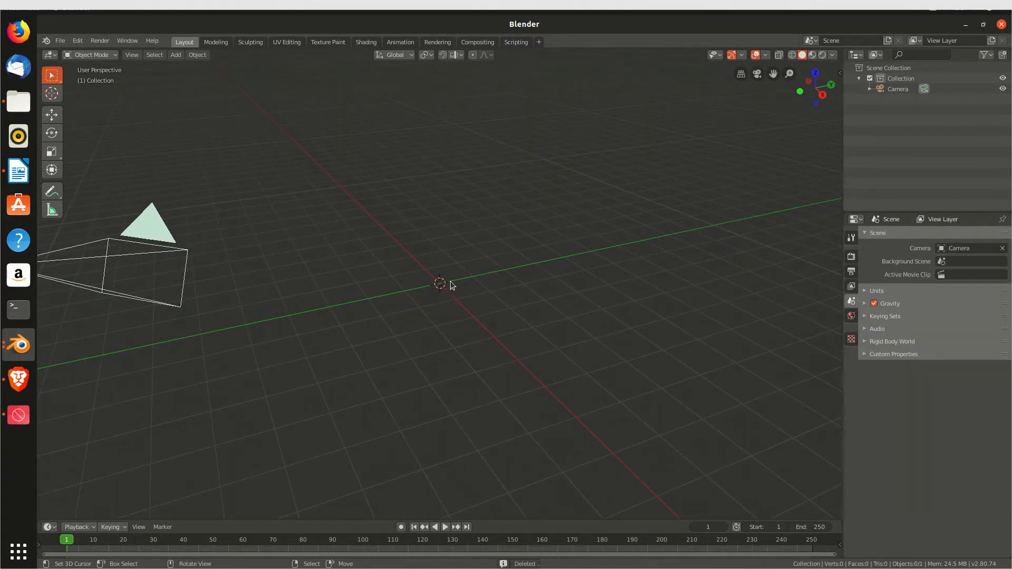
Add a Bezier circle at the origin and scale it up to about 9.08.
key("shift+a")
mouse_move(434, 293)
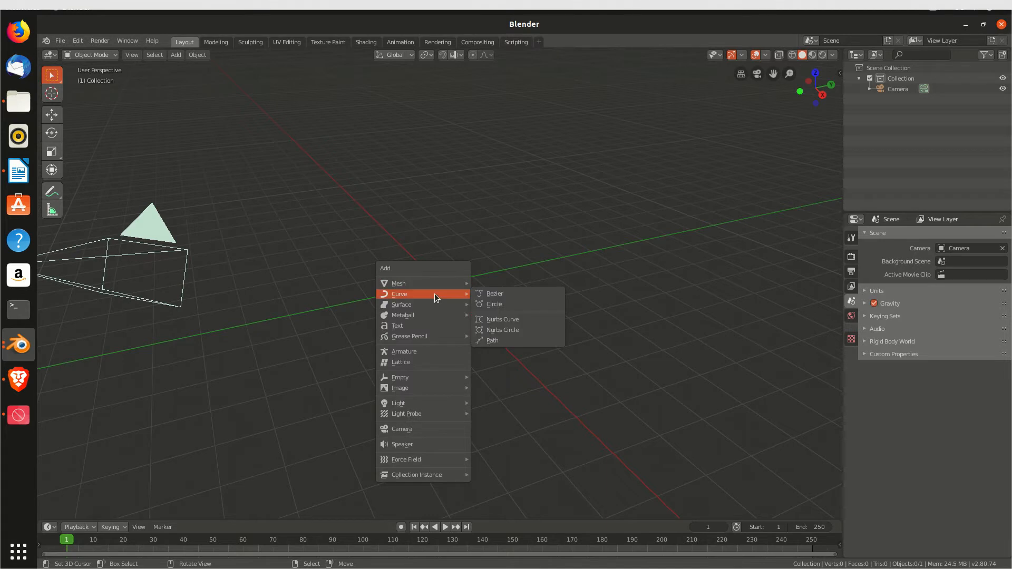
left_click(507, 308)
key("s")
left_click(591, 325)
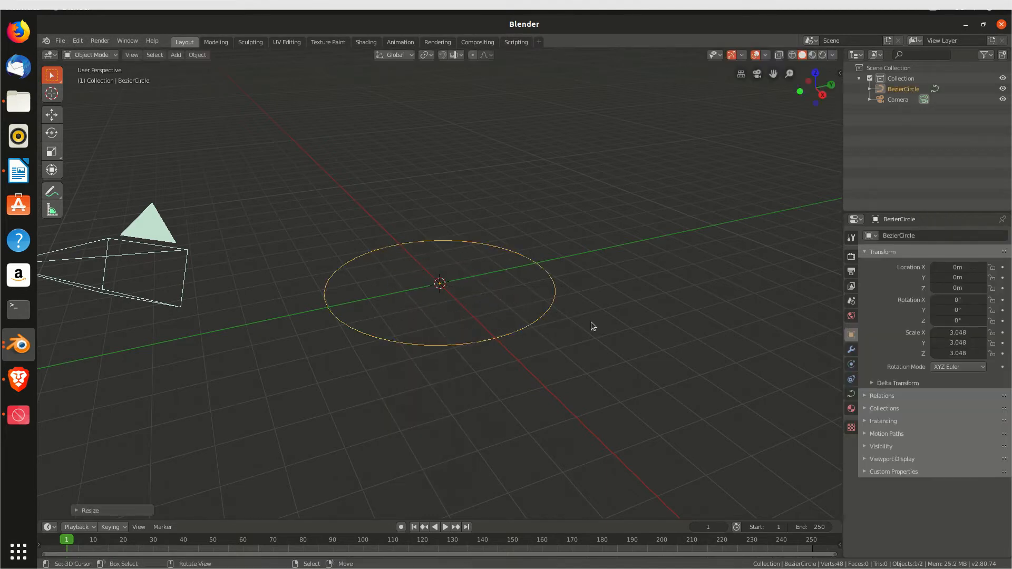
key("s")
left_click(564, 309)
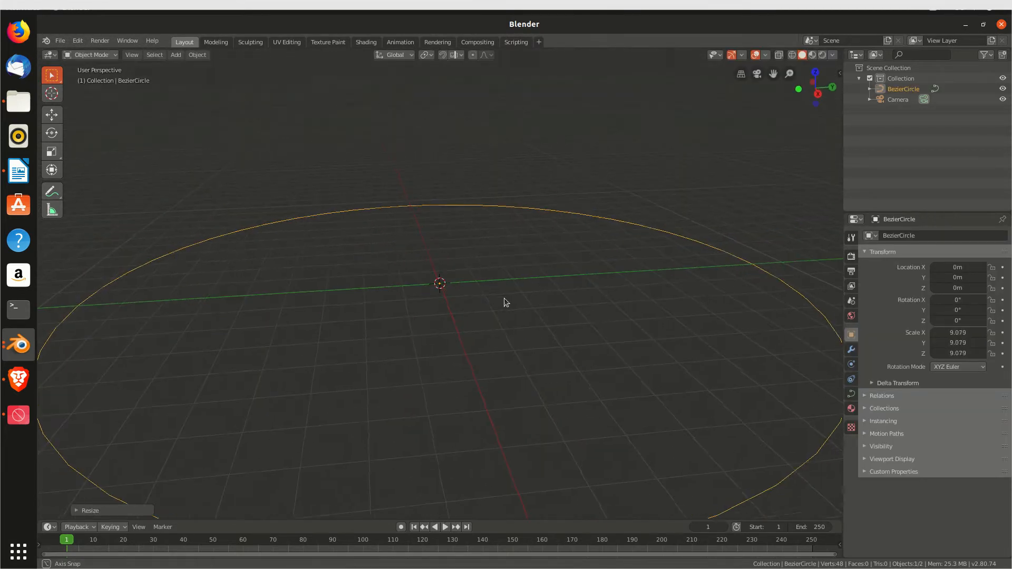
Select the camera in front view with the Move tool active, and start the Shortcut VUr key display.
key("KP_1")
left_click(708, 108)
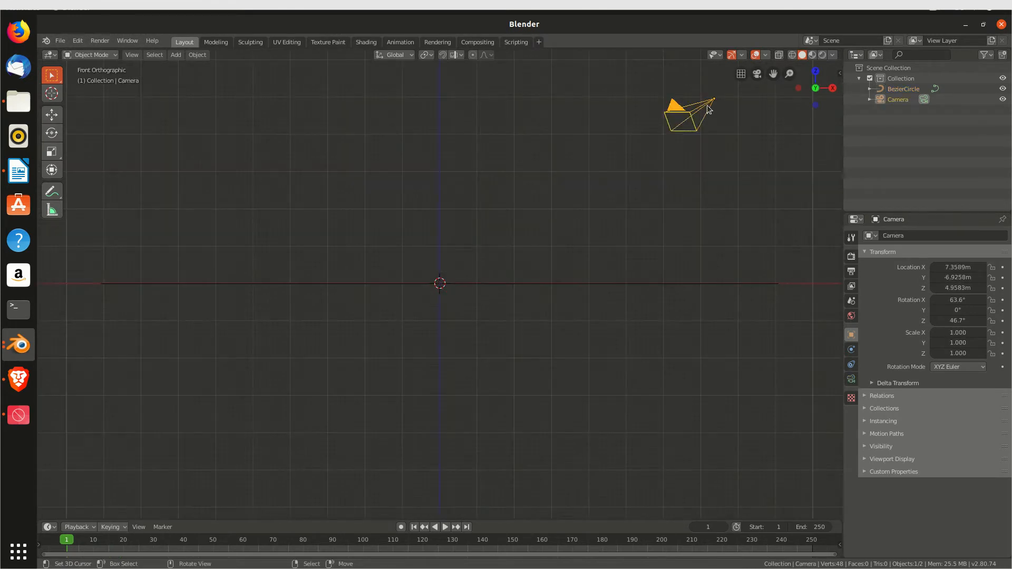
scroll(208, 143, "down", 2)
left_click(51, 114)
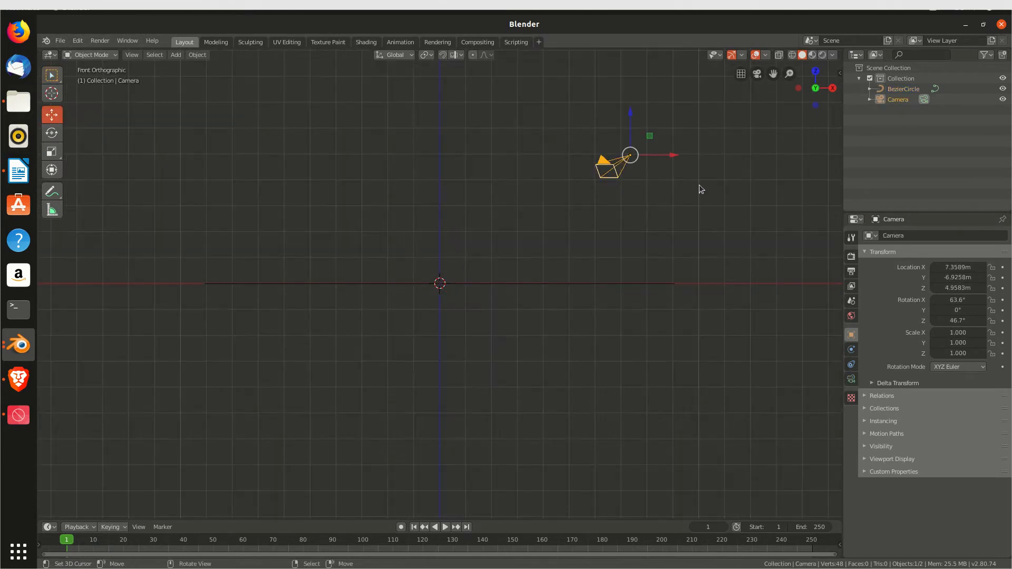
key("n")
left_click(836, 146)
left_click(770, 84)
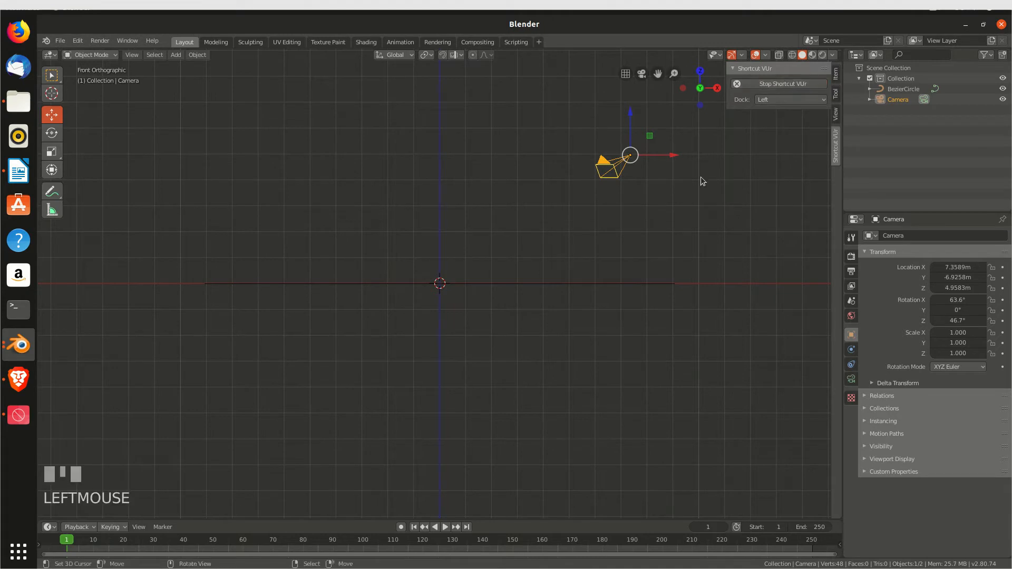
key("n")
Raise the Bezier circle to about Z 5.63 m and move the camera to about X 8.99 m, Z 5.69 m.
left_click_drag(633, 119, 635, 91)
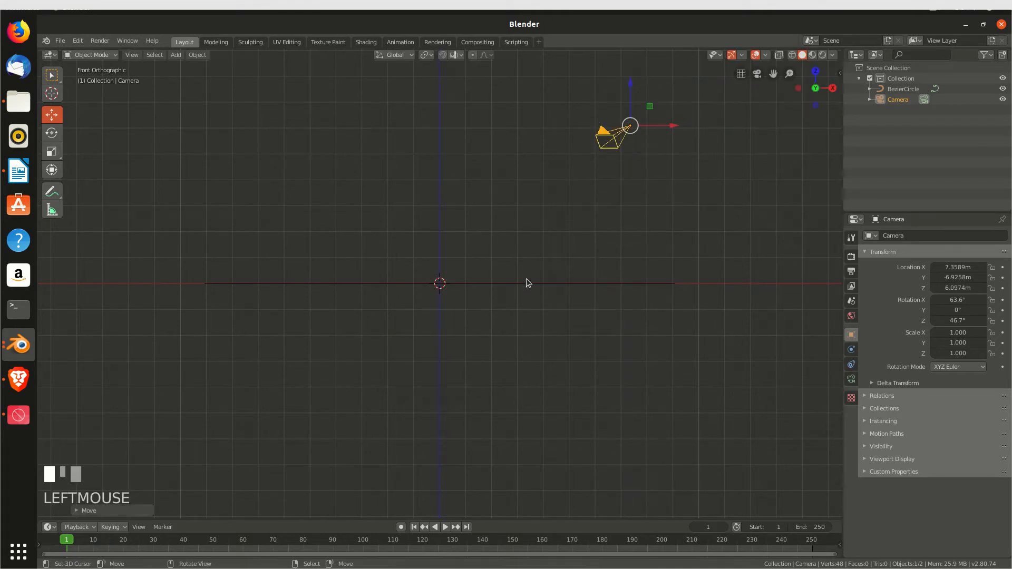
right_click(527, 283)
left_click_drag(439, 246, 463, 94)
right_click(618, 134)
left_click_drag(669, 126, 709, 126)
left_click_drag(667, 86, 668, 100)
scroll(684, 152, "up", 4, "shift")
left_click_drag(668, 152, 668, 147)
Append "we show here how to synch camera in path>" to the workflow line in Writer and return to Blender.
left_click(19, 171)
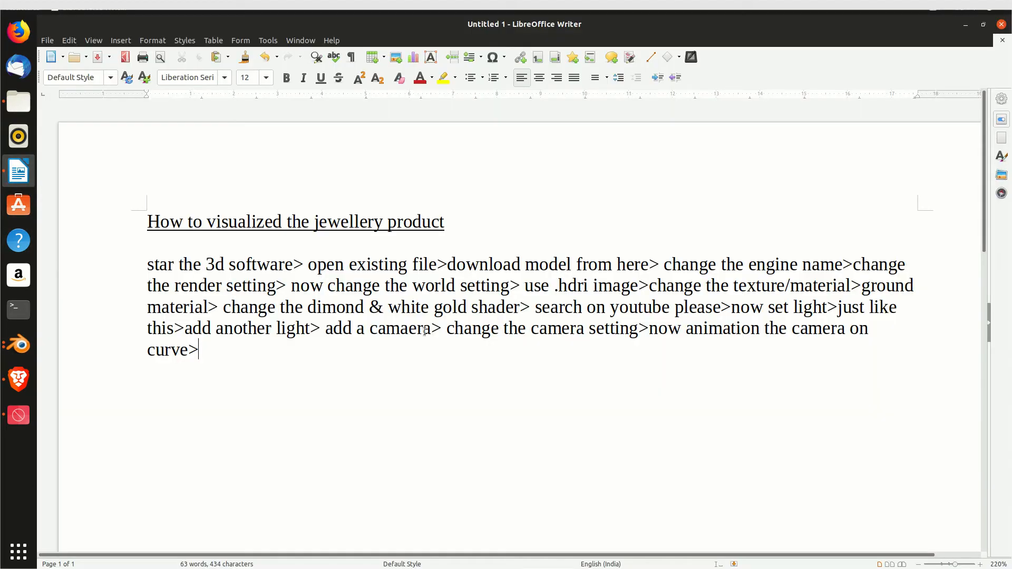
type("we show here how to synch")
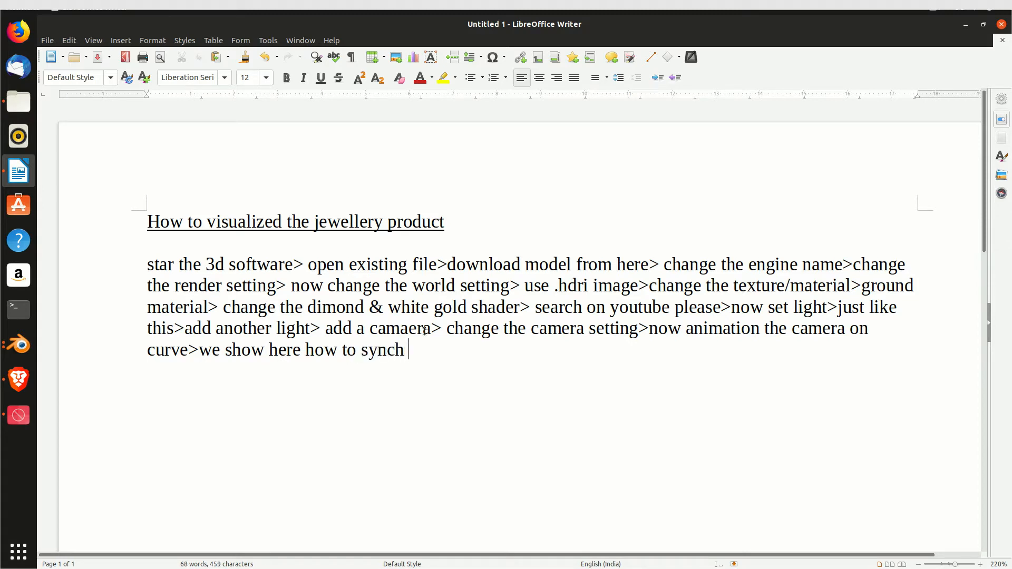
type("camaera in path>")
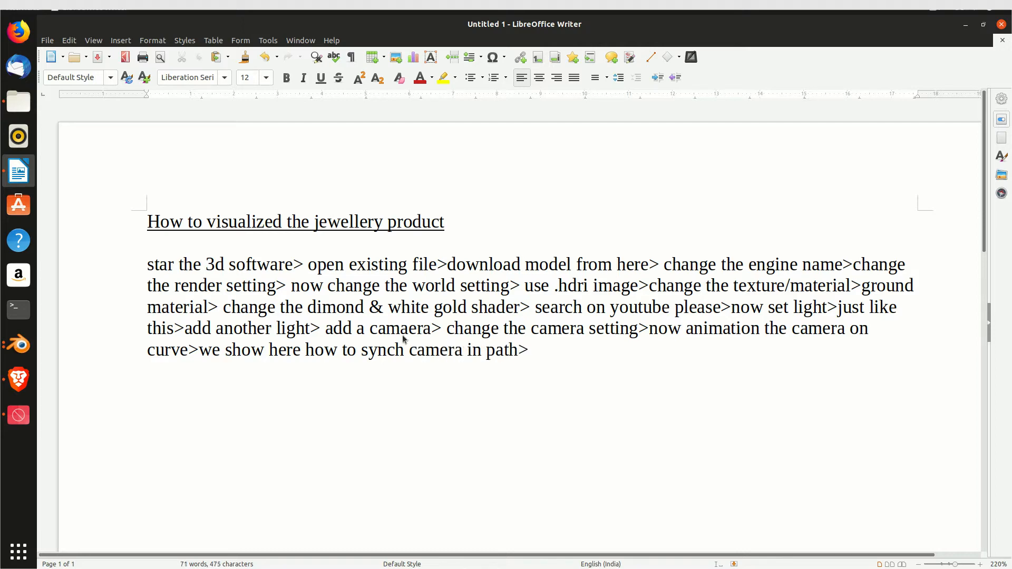
key("alt+Tab")
Move the camera in top view onto the circle's edge at about X 7.56 m, Y -5.01 m.
middle_click_drag(570, 258, 536, 285)
key("KP_7")
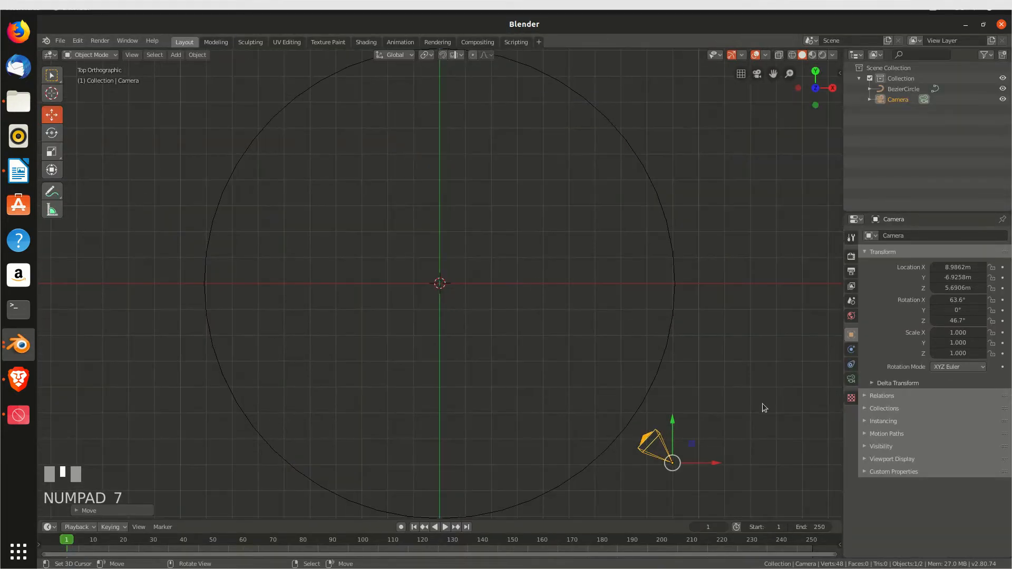
left_click_drag(672, 421, 673, 371)
left_click_drag(715, 411, 679, 410)
Edit the Bezier circle and snap the 3D cursor to its control point on the positive X axis.
right_click(662, 369)
key("Tab")
right_click(674, 283)
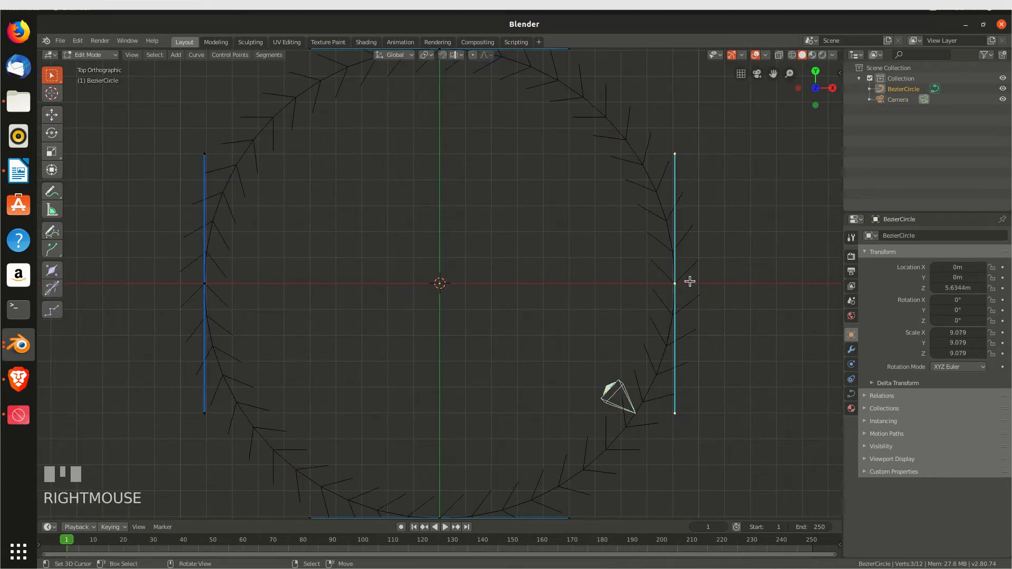
key("shift+s")
key("grave")
key("Escape")
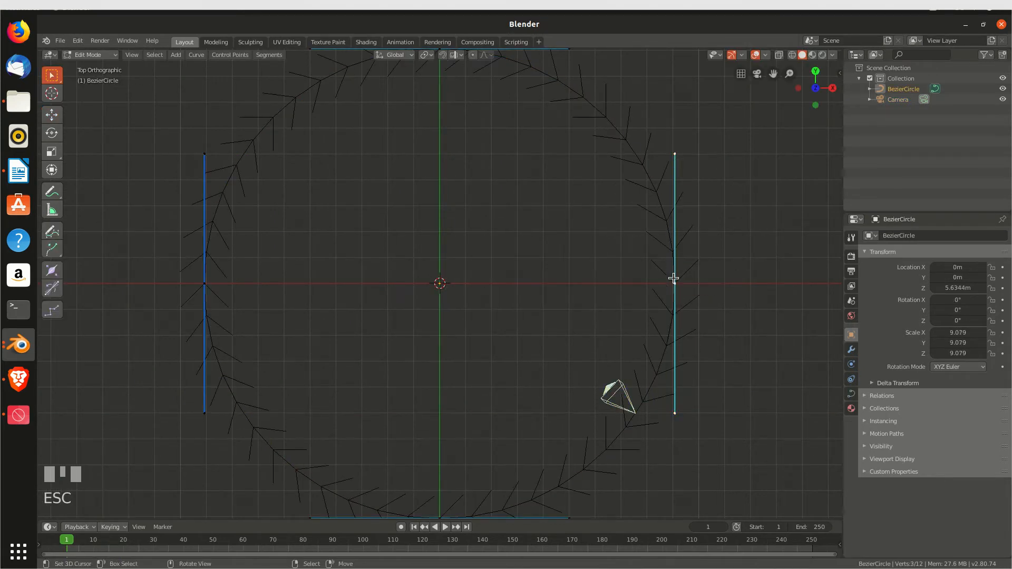
right_click(710, 274)
key("shift+s")
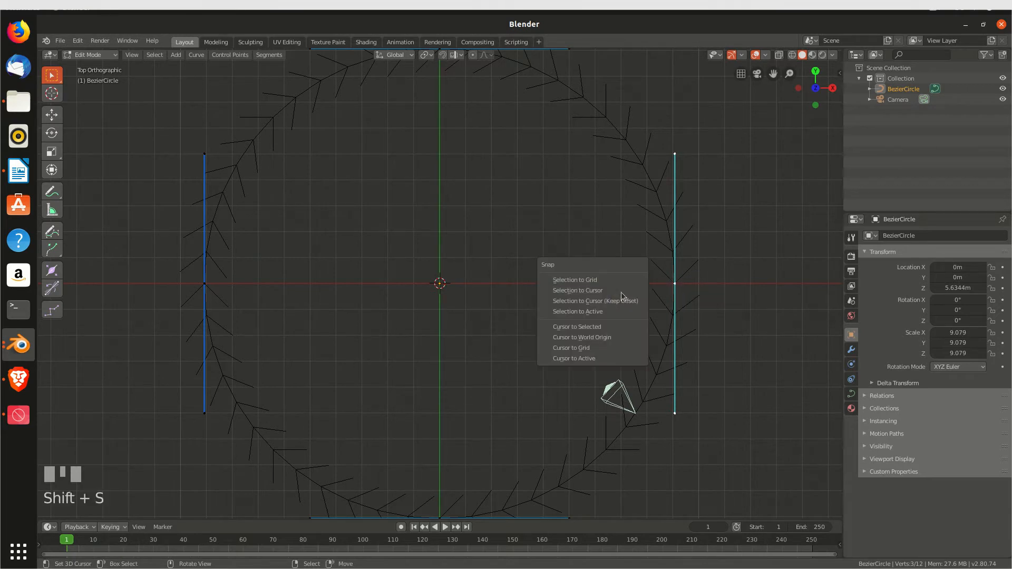
left_click(600, 328)
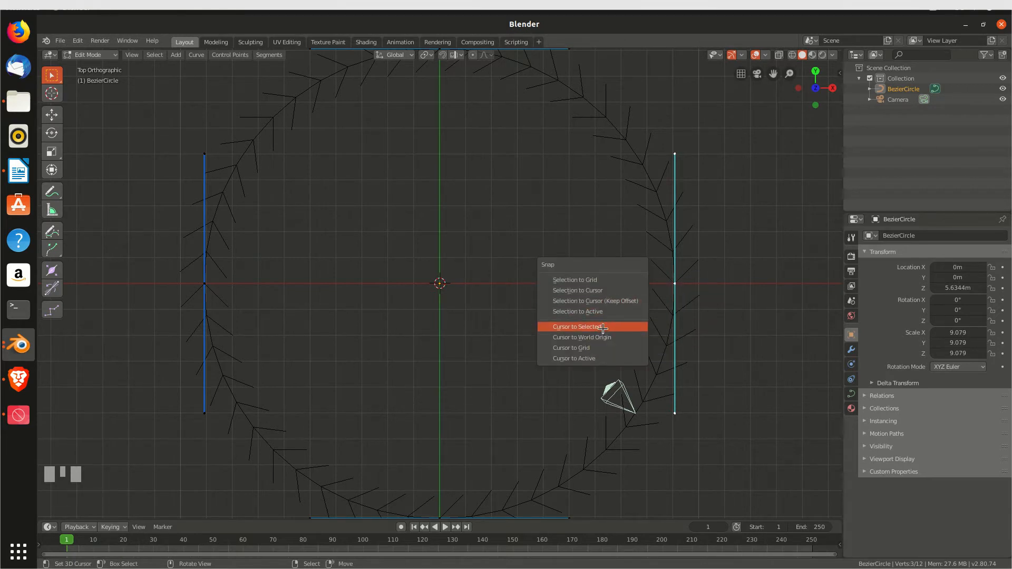
Leave curve editing and snap the camera to the 3D cursor on the circle.
key("Tab")
right_click(622, 392)
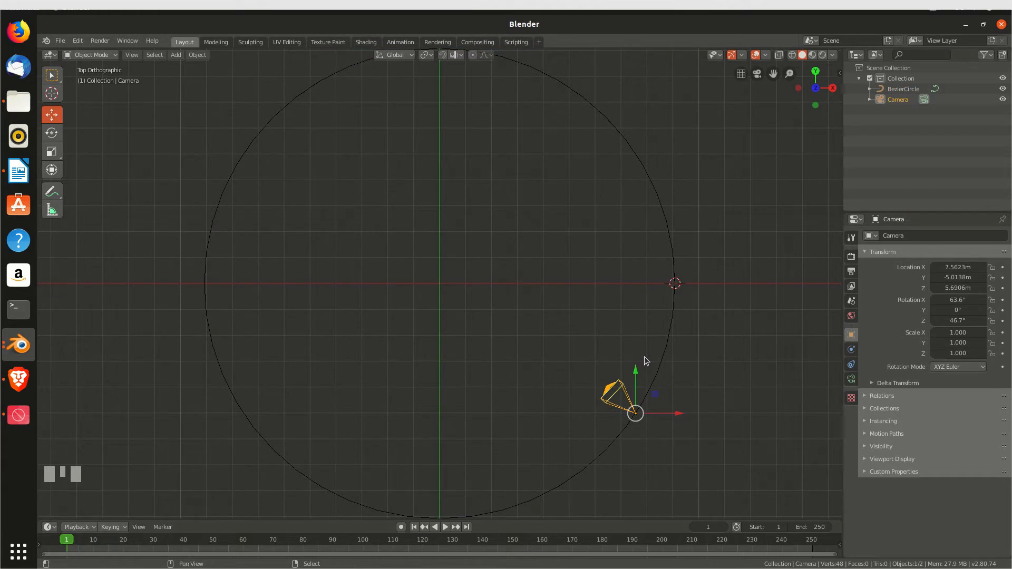
key("shift+s")
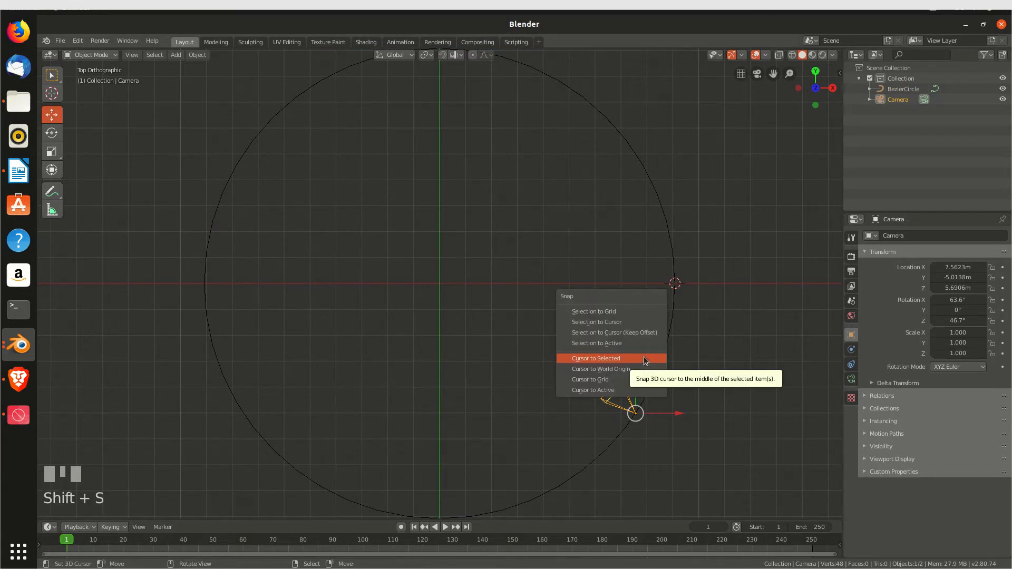
left_click(610, 322)
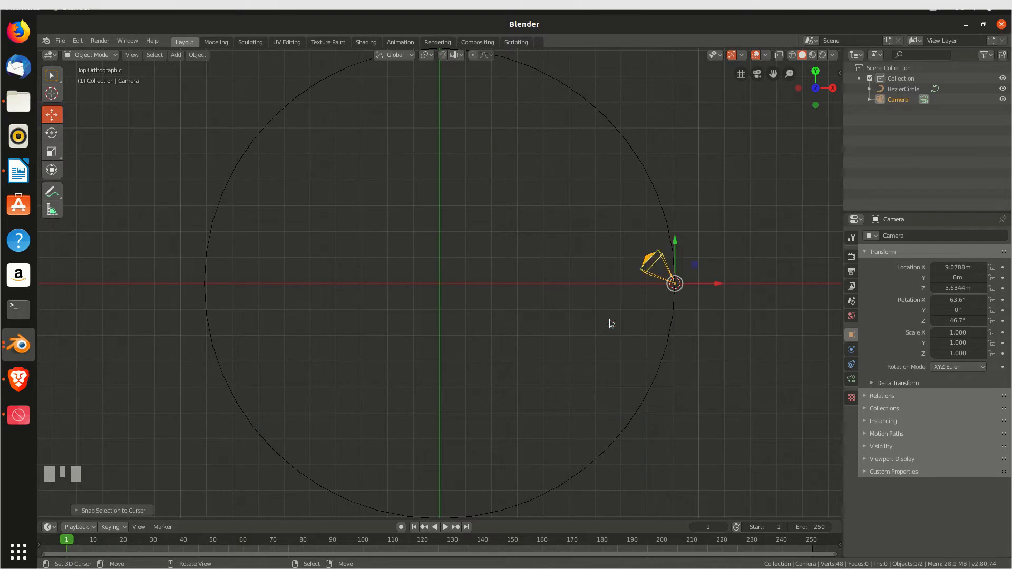
middle_click_drag(585, 318, 520, 264)
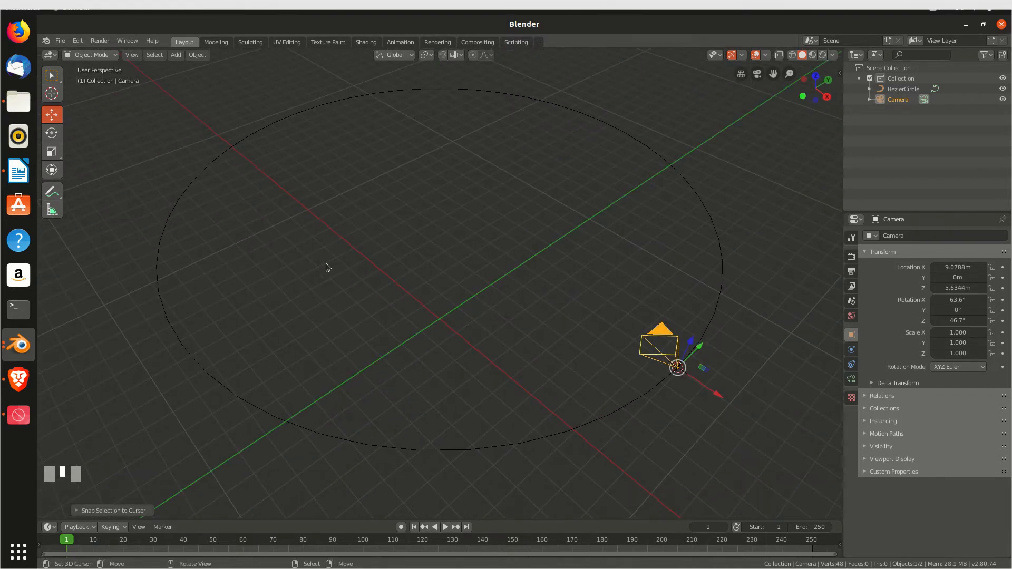
Append "allign the camera in curve>" to the workflow line in Writer and return to Blender.
key("alt+Tab")
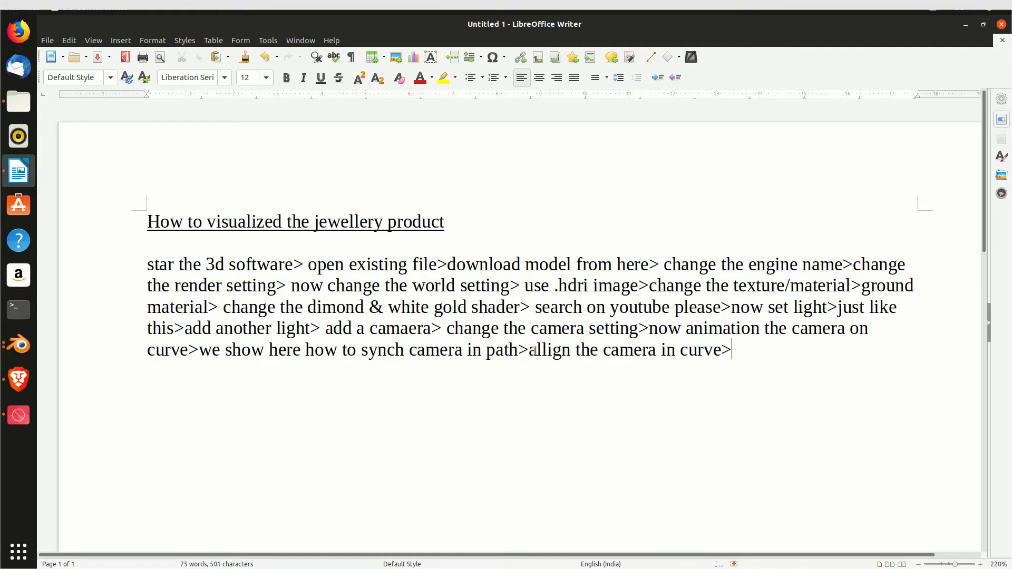
key("alt+Tab")
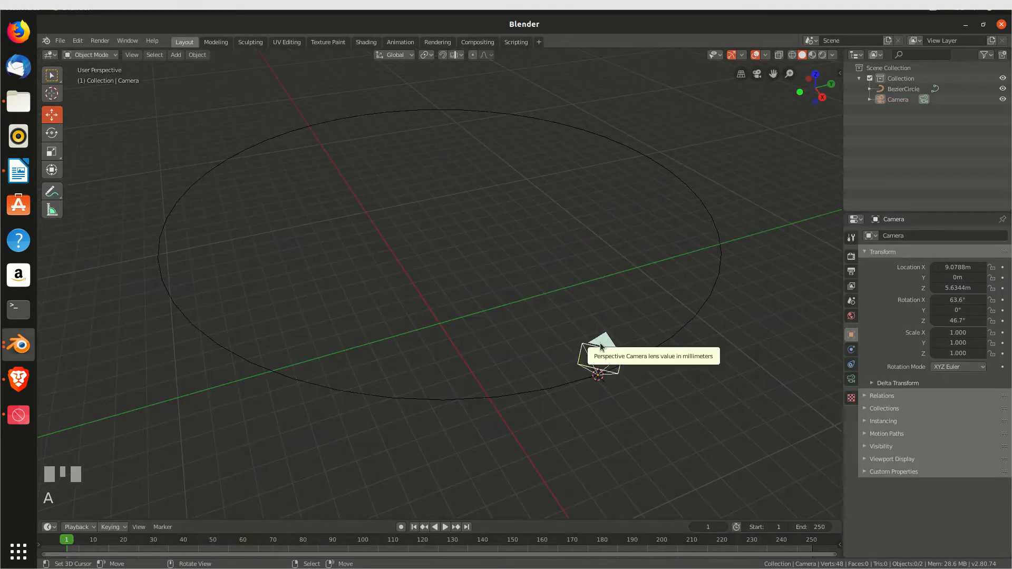
Parent the camera to the Bezier circle with the Follow Path option.
right_click(601, 347)
right_click(696, 319, "shift")
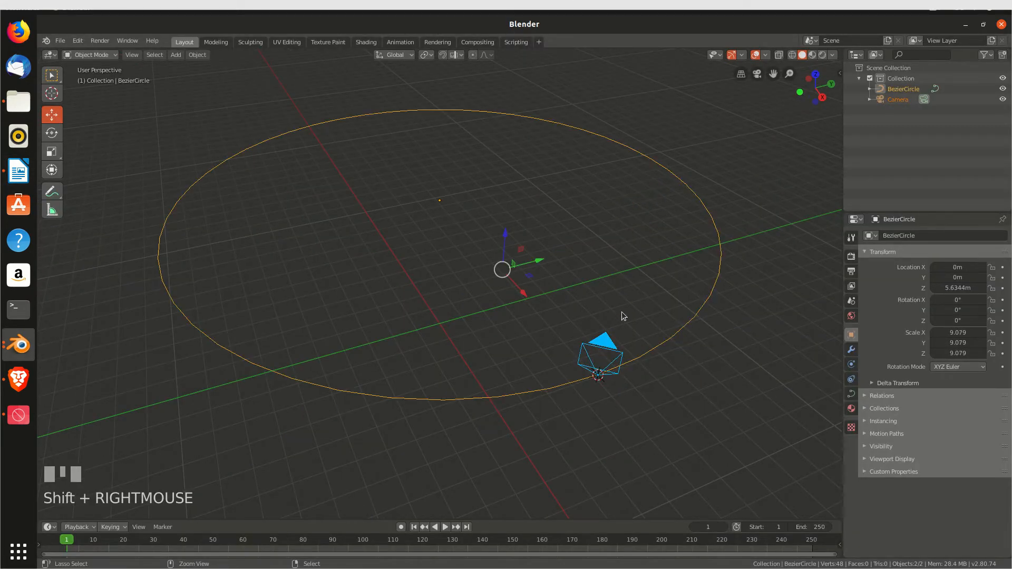
key("ctrl+p")
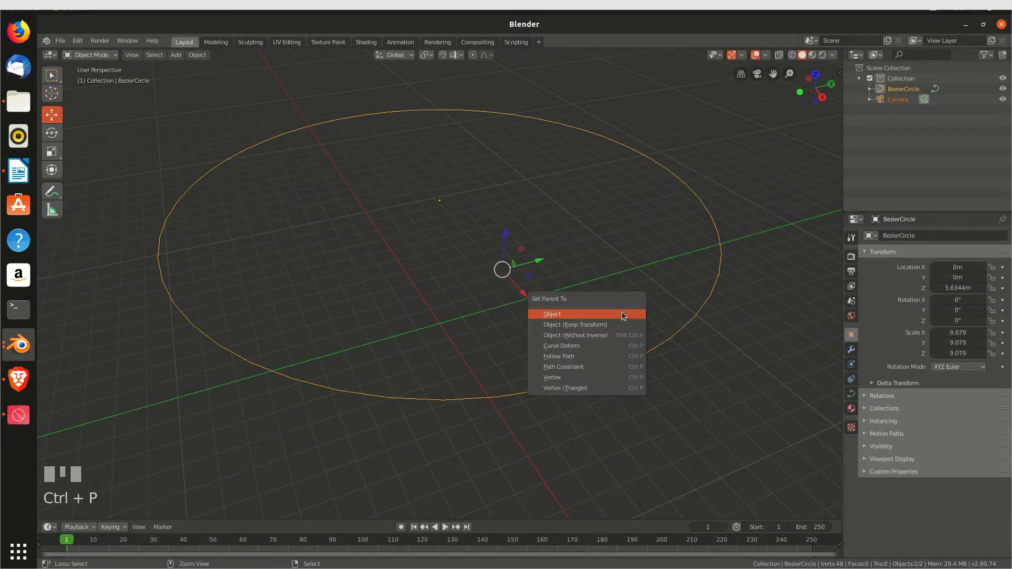
left_click(573, 359)
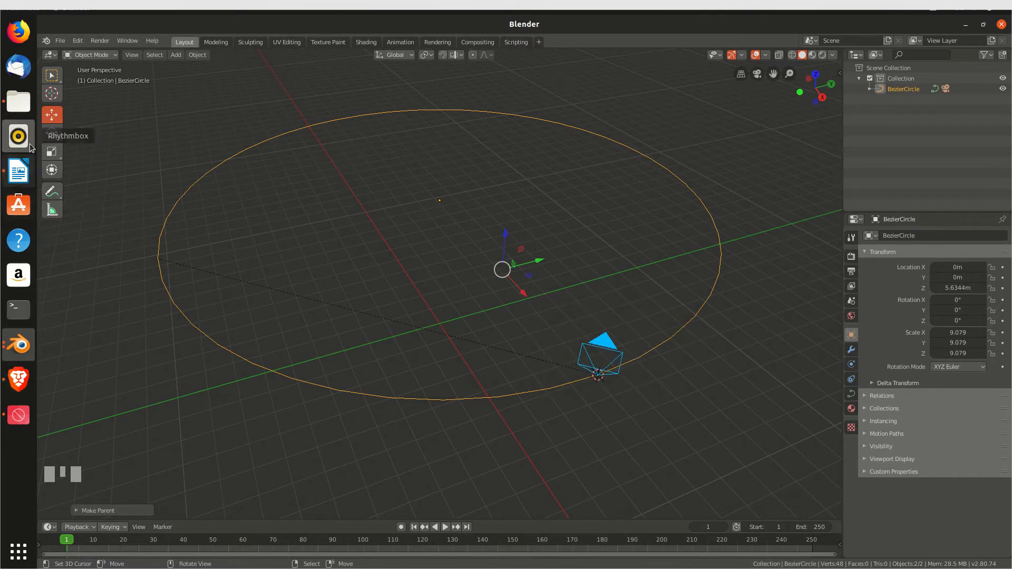
Append "select camera first then select curve> press ctrl+p" to the workflow line in Writer and return to Blender.
left_click(18, 170)
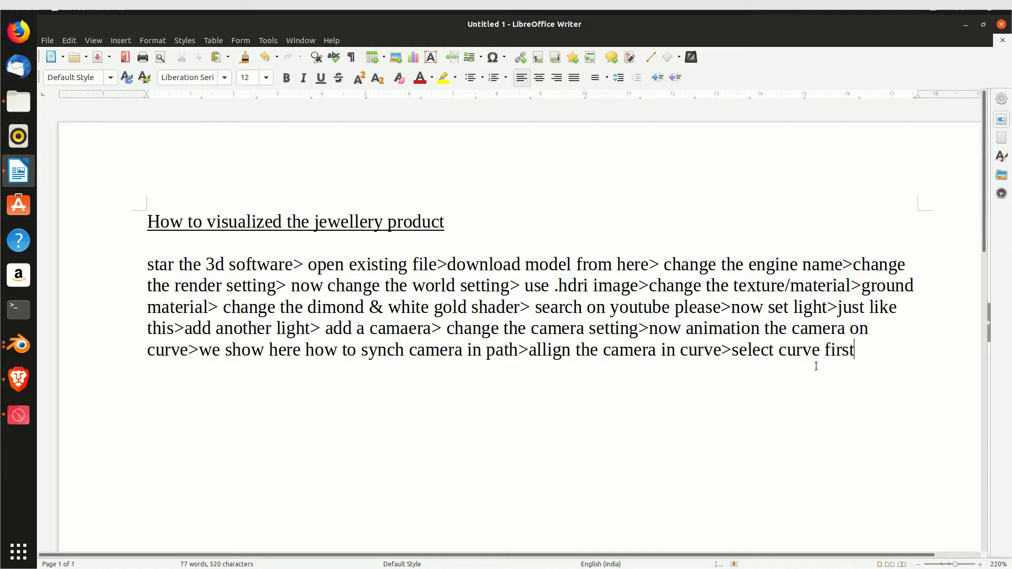
key("Left")
key("BackSpace")
key("BackSpace")
key("BackSpace")
key("BackSpace")
type("amera")
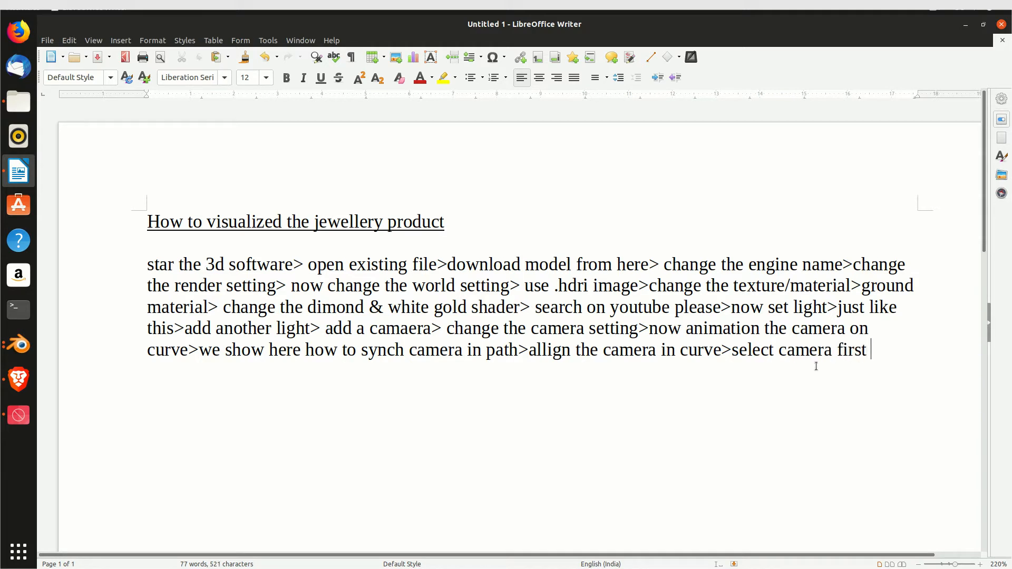
type("elect curve> press ctrl+p")
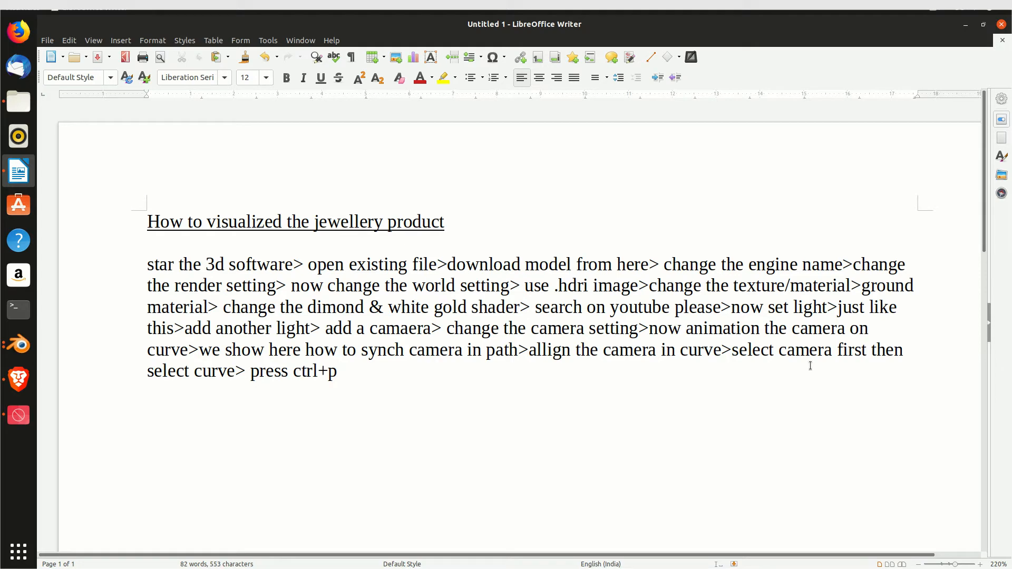
key("alt+Tab")
Enlarge the timeline and play the animation to check the camera's motion along the circle, stopping at frame 64.
middle_click_drag(596, 279, 574, 293)
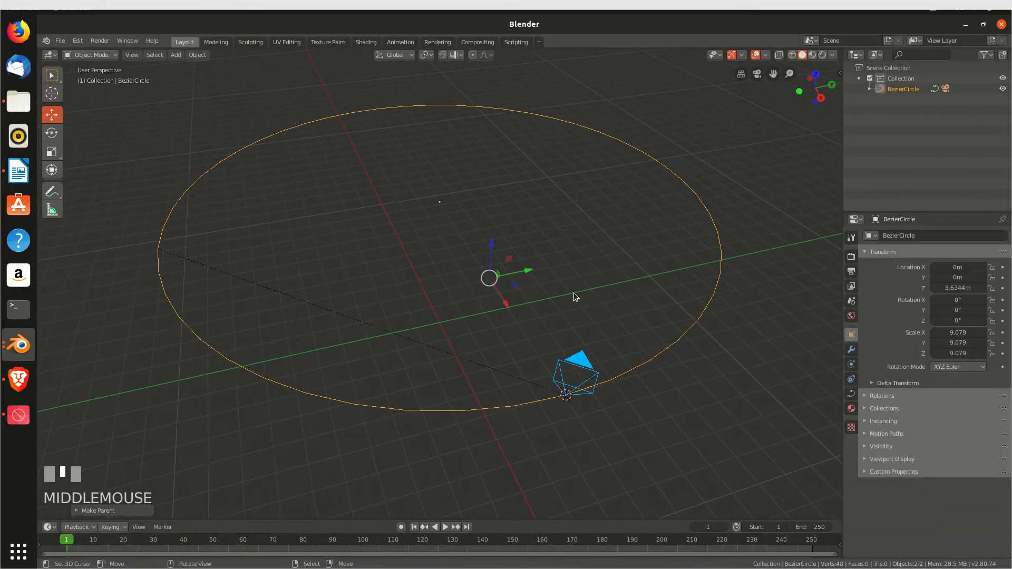
right_click(660, 357)
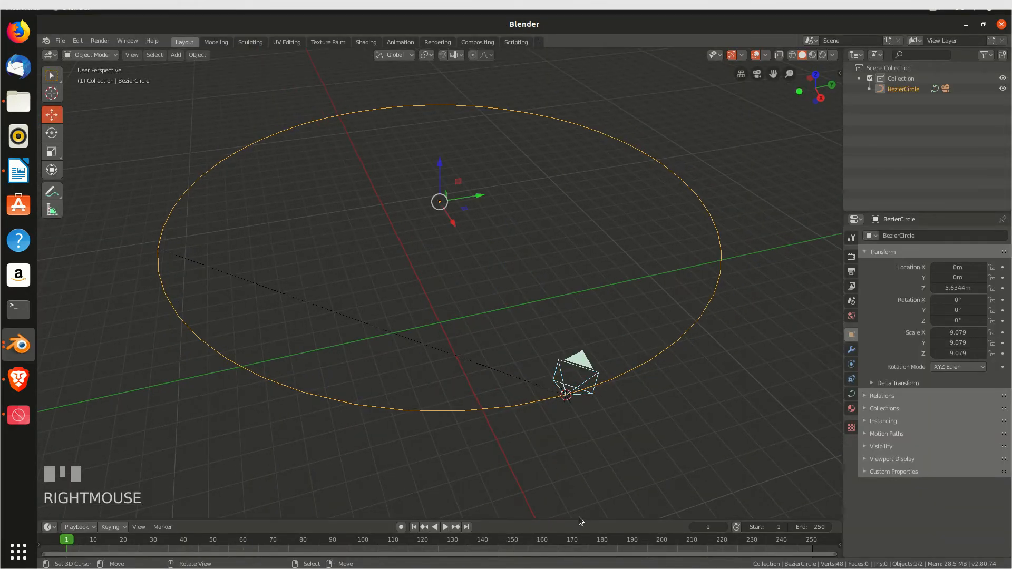
left_click_drag(578, 520, 573, 409)
left_click(444, 414)
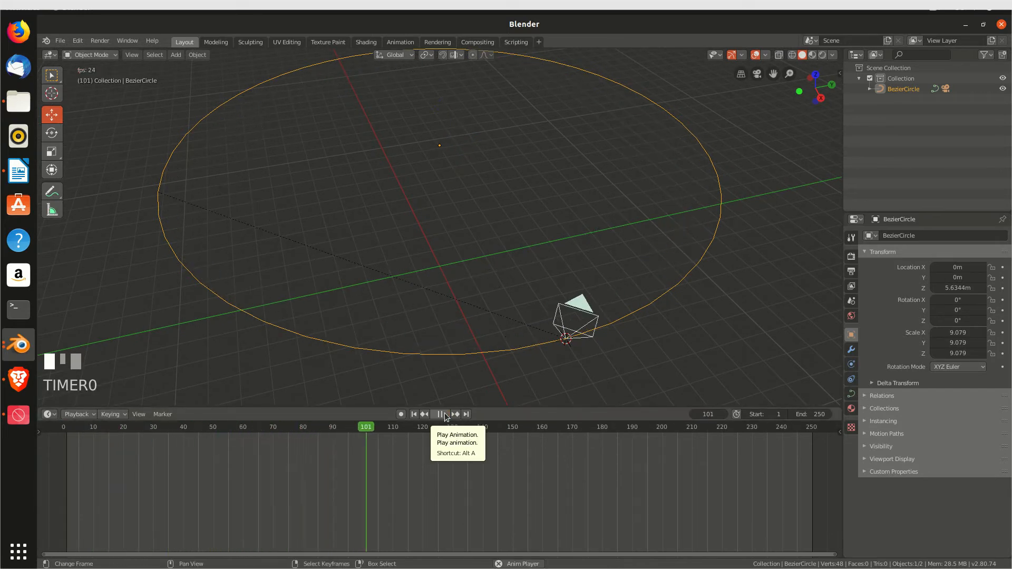
left_click(442, 415)
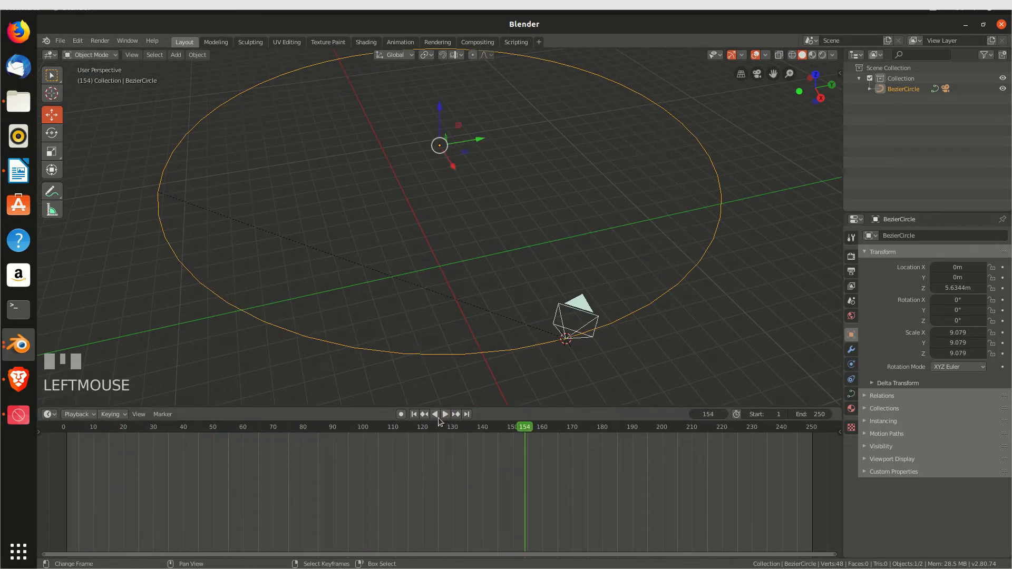
left_click(442, 414)
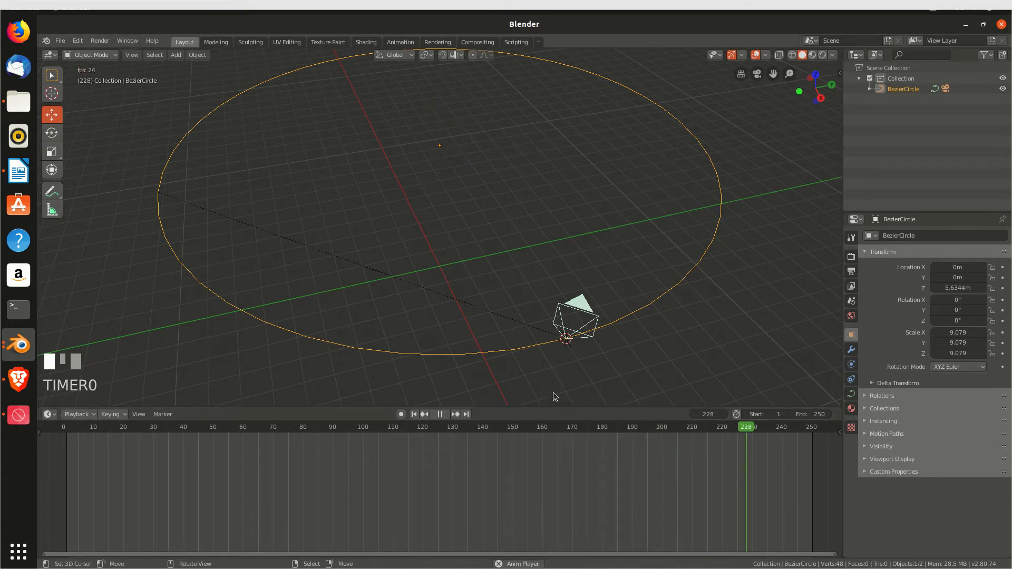
key("space")
key("alt+a")
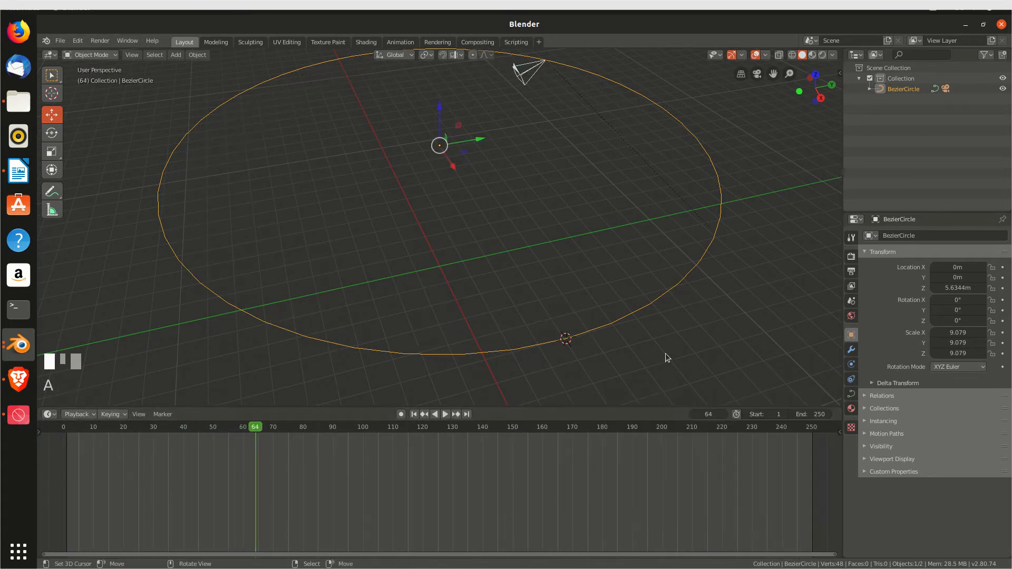
Append ">now extend the camera movement in 250 frame>" to the workflow line in Writer and return to Blender.
left_click(19, 172)
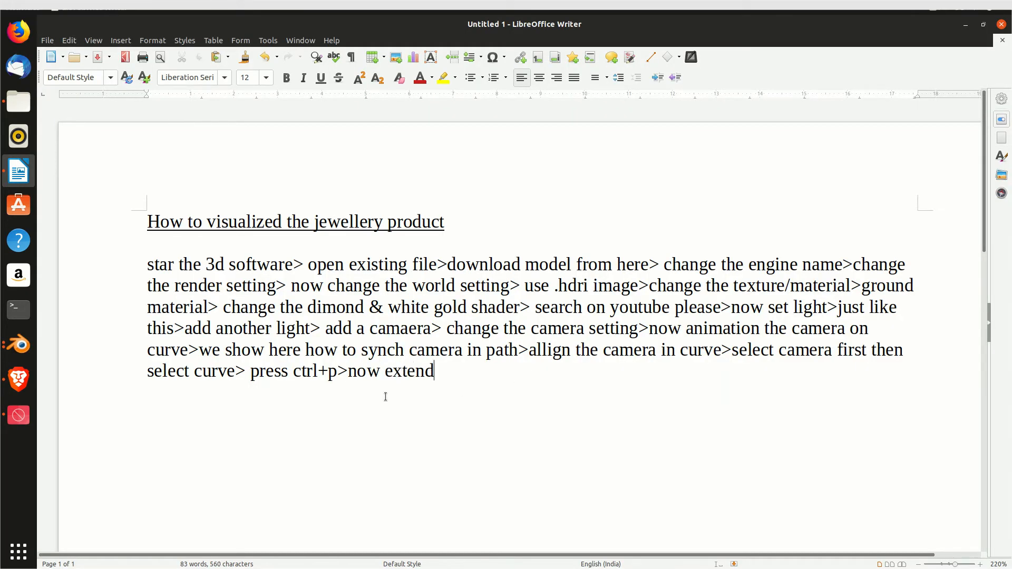
type("camera movement in")
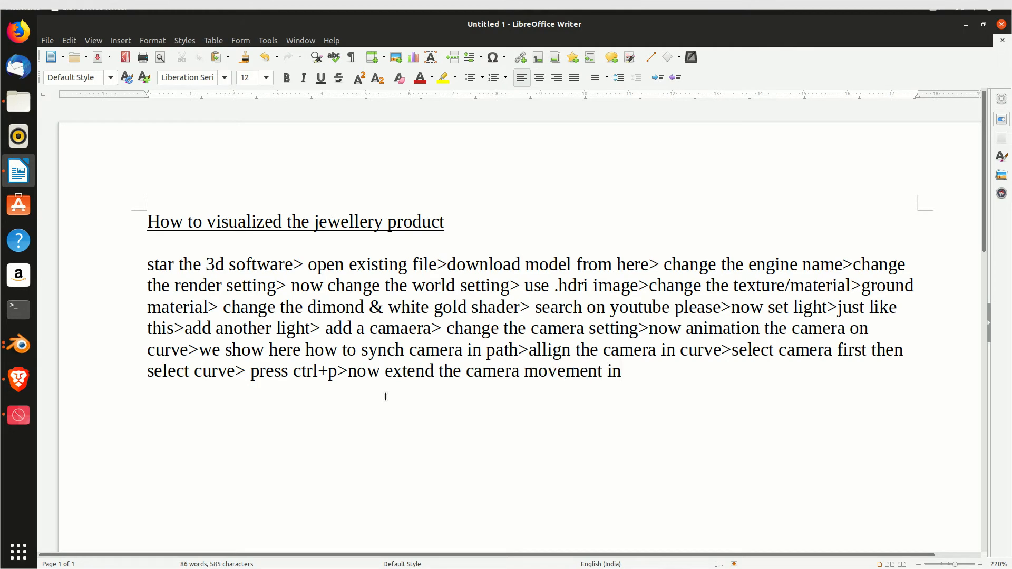
type(" 250 frame>")
key("alt+Tab")
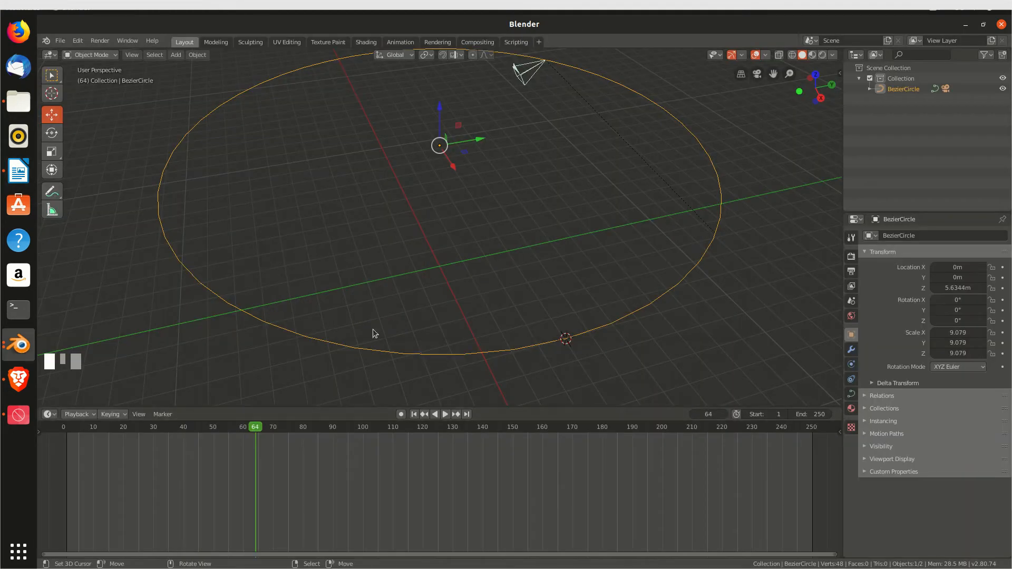
Select only the Bezier circle, then bring up KMagnifier and place its window over the timeline and lower viewport.
middle_click_drag(441, 348, 514, 327)
key("a")
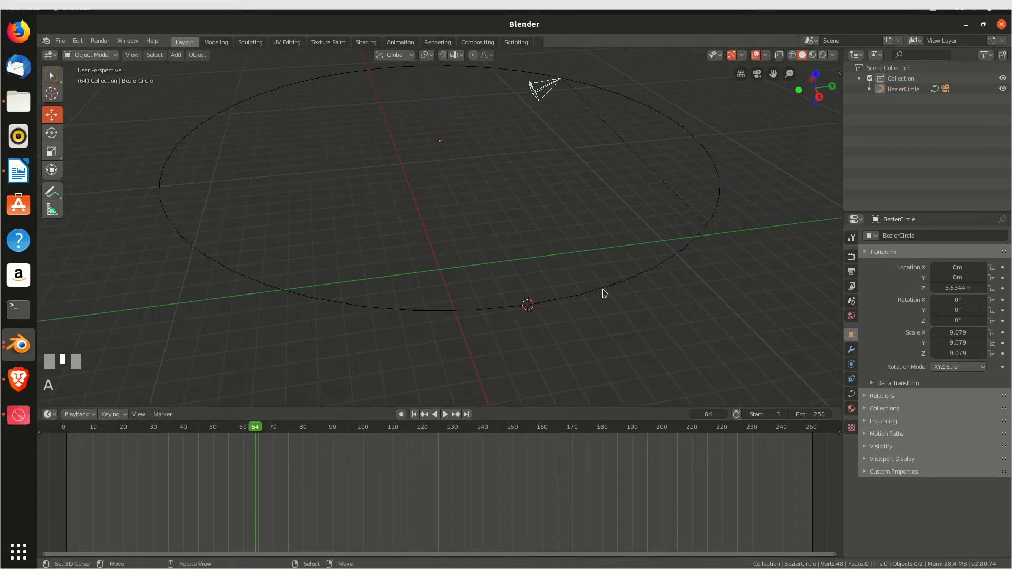
right_click(602, 289)
left_click(19, 415)
left_click_drag(699, 113, 532, 330)
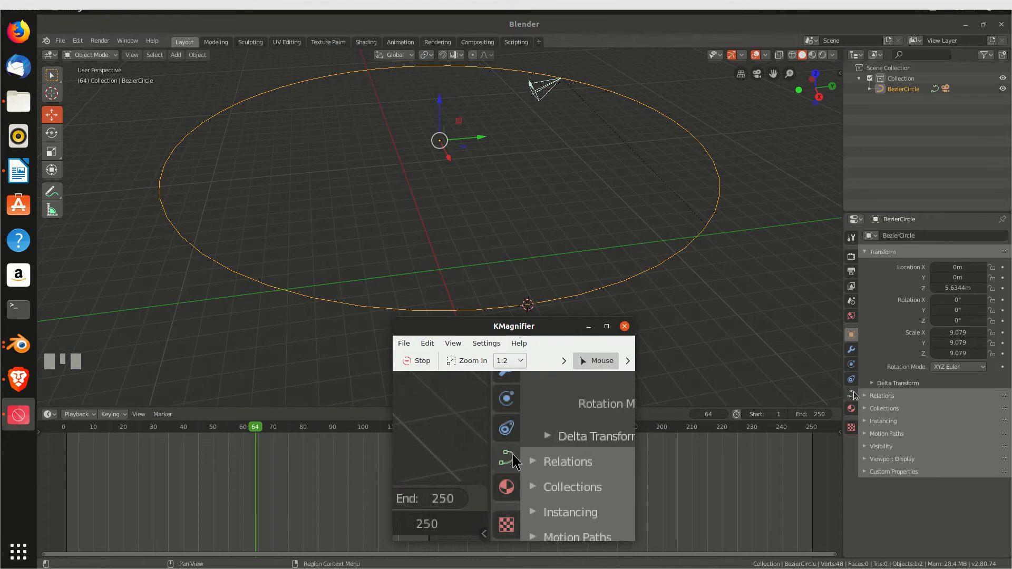
In the Bezier circle's curve properties, set the path animation to 250 frames, then put KMagnifier away.
left_click(851, 393)
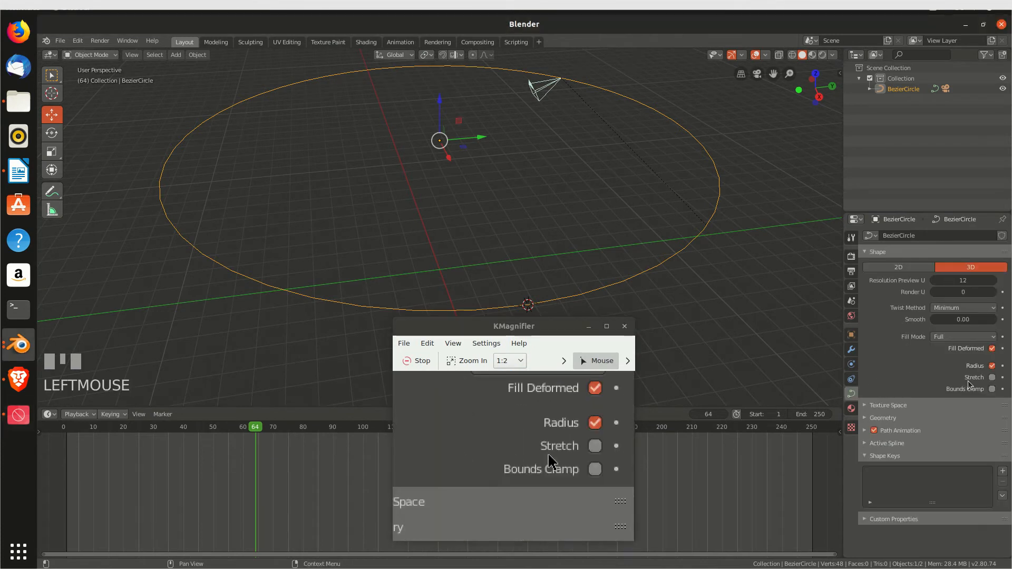
left_click(866, 431)
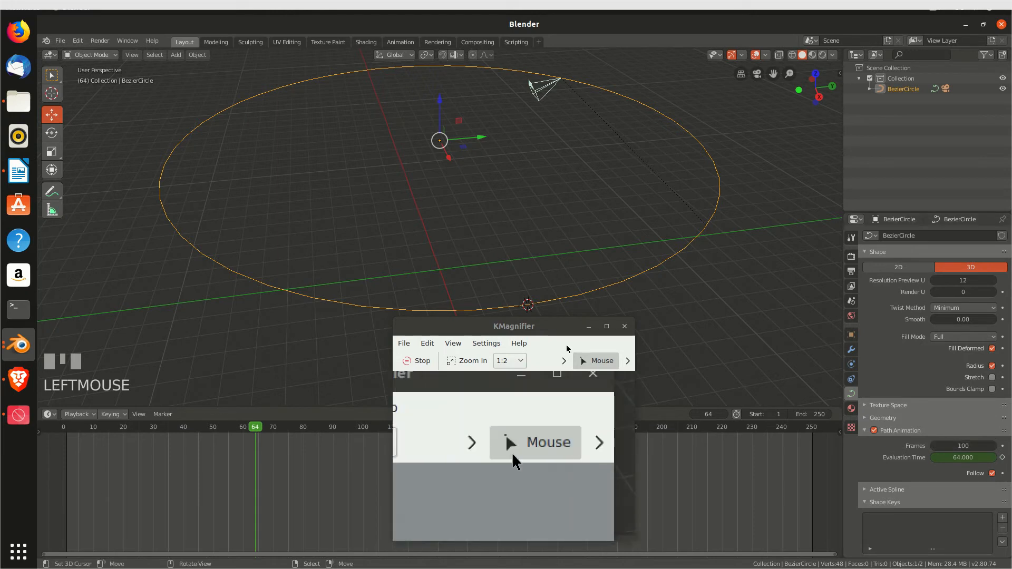
left_click_drag(557, 326, 600, 139)
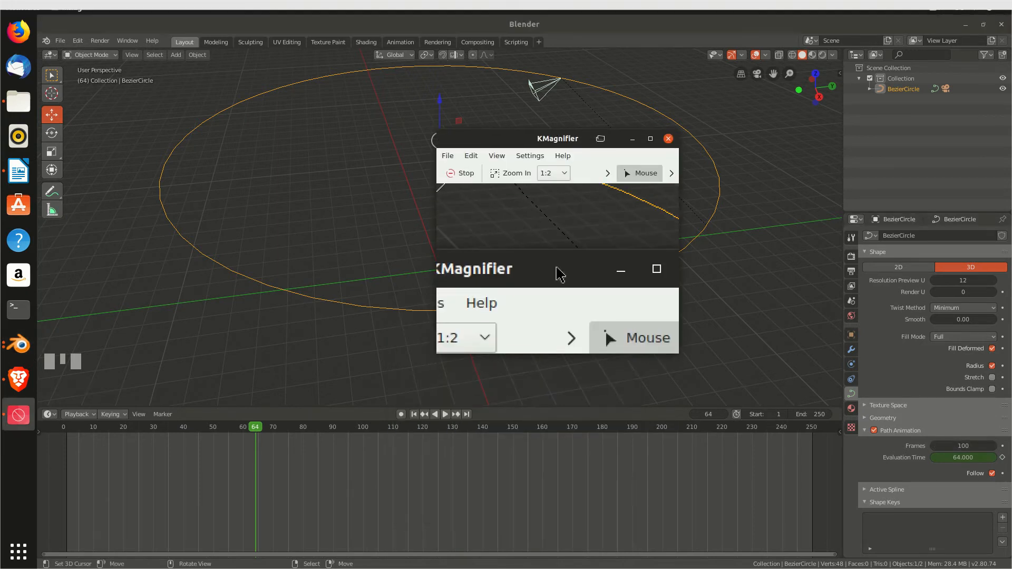
left_click(812, 414)
right_click(813, 415)
left_click(812, 414)
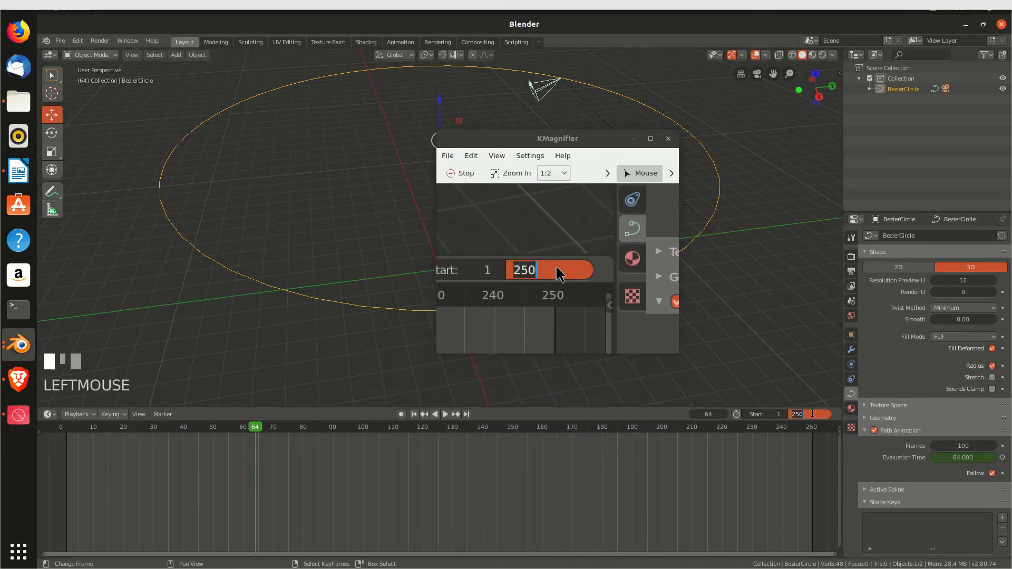
left_click(963, 445)
type("250")
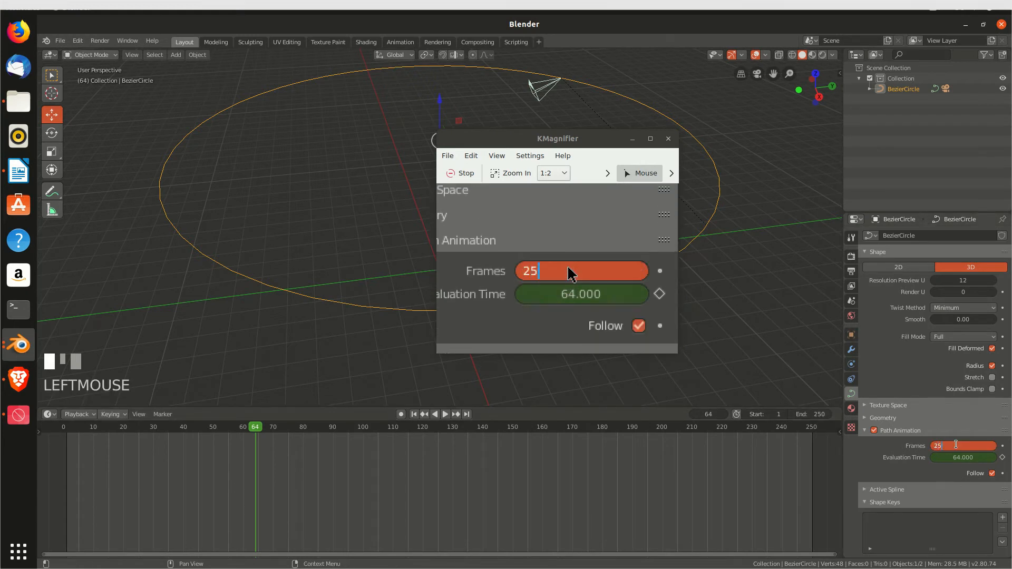
key("KP_Enter")
left_click(632, 139)
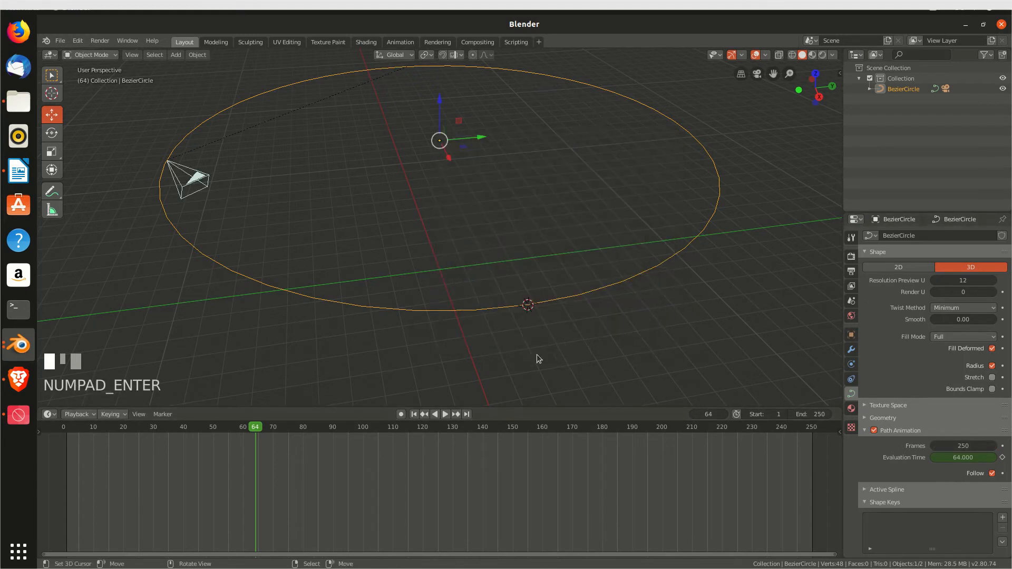
Scrub the timeline to check the camera's motion, try 100 path frames for comparison and restore 250.
left_click_drag(260, 469, 448, 520)
left_click(955, 444)
type("100")
key("Return")
left_click(962, 446)
type("250")
key("KP_Enter")
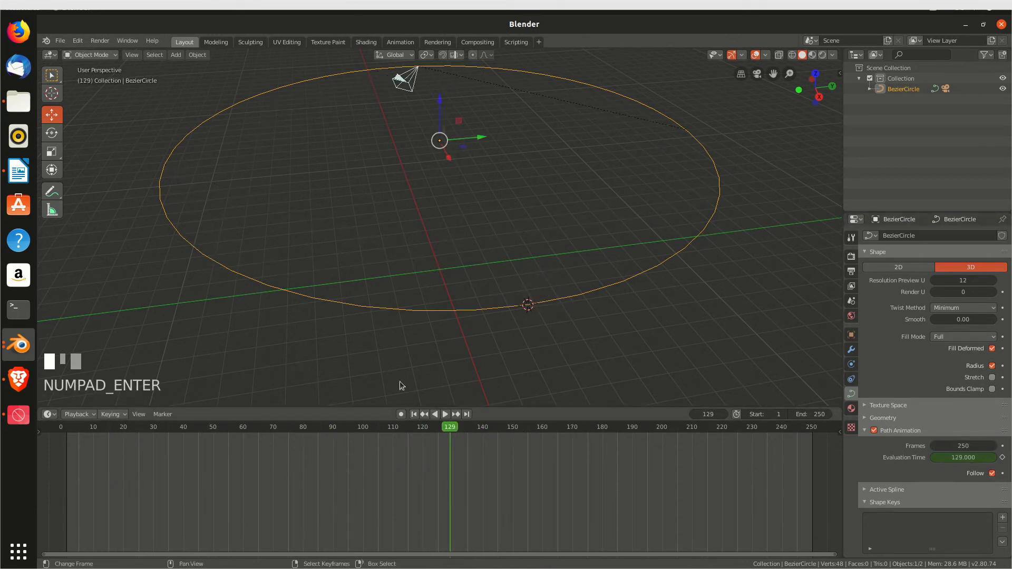
Append "now focus the camera on the object>" to the workflow line in Writer and return to Blender.
left_click(18, 172)
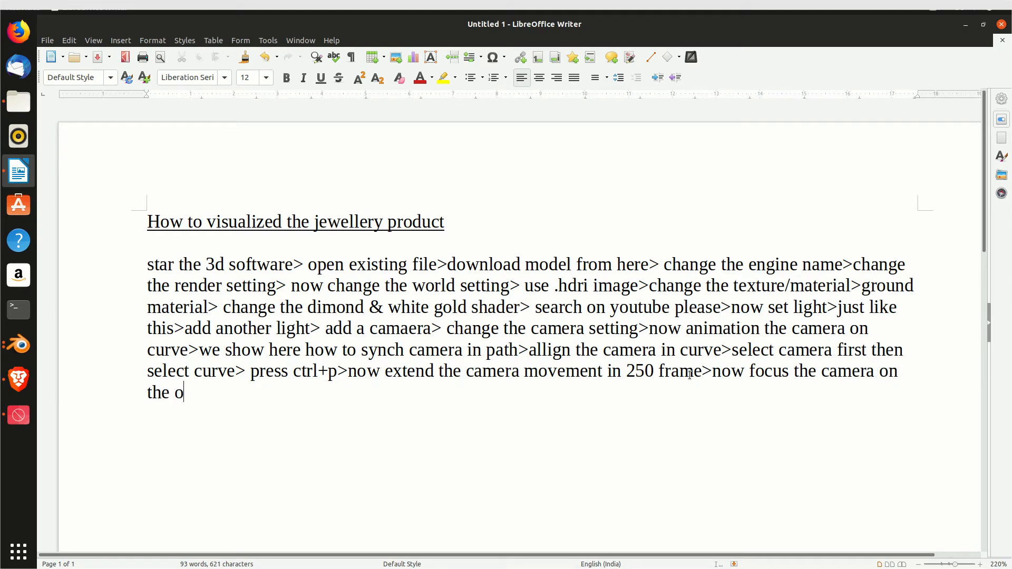
key("alt+Tab")
Snap the 3D cursor to the world origin and add a Plain Axes empty there.
middle_click_drag(440, 194, 476, 249)
key("shift+s")
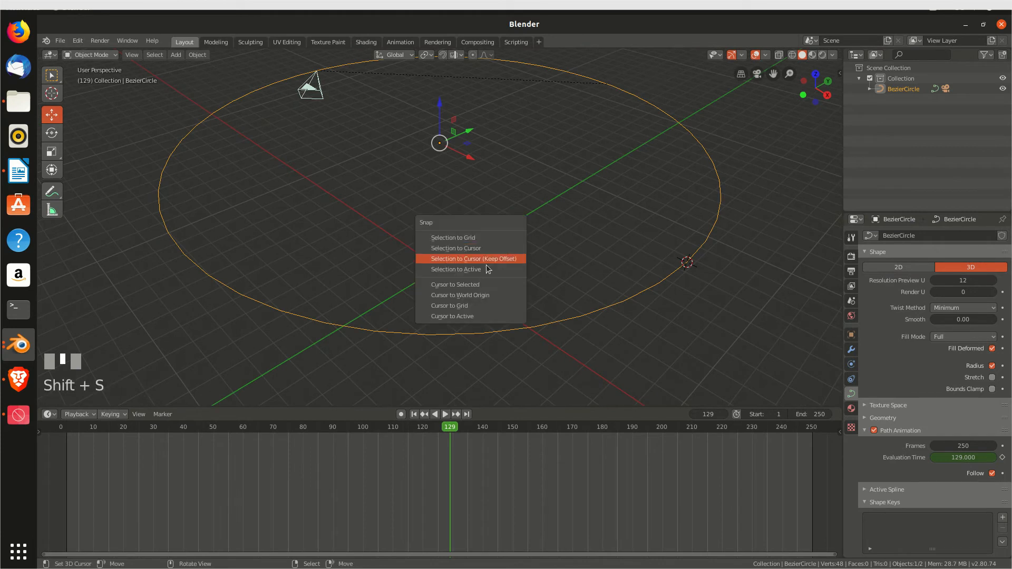
left_click(479, 293)
middle_click_drag(474, 286, 418, 280)
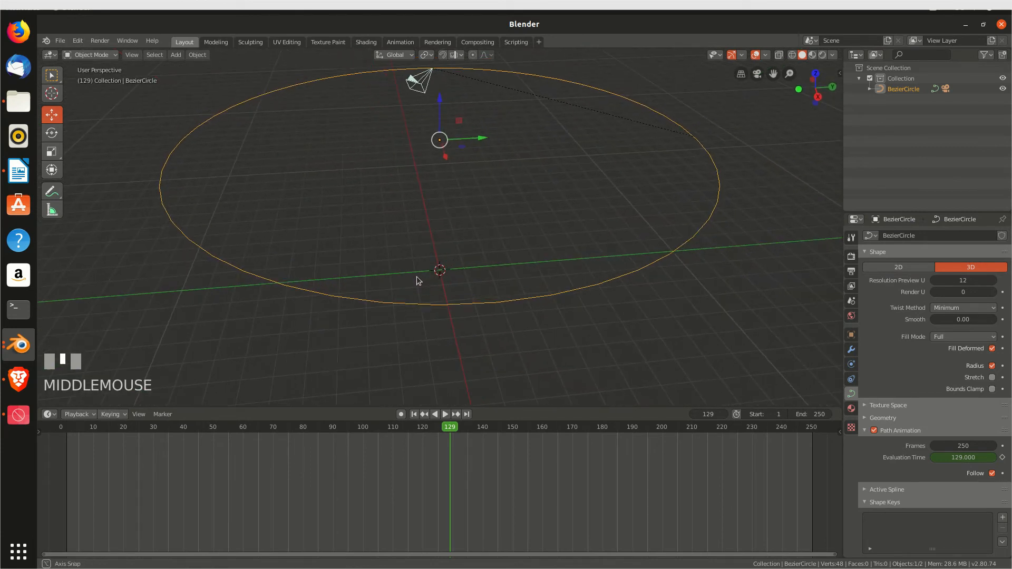
key("shift+a")
mouse_move(428, 277)
mouse_move(395, 357)
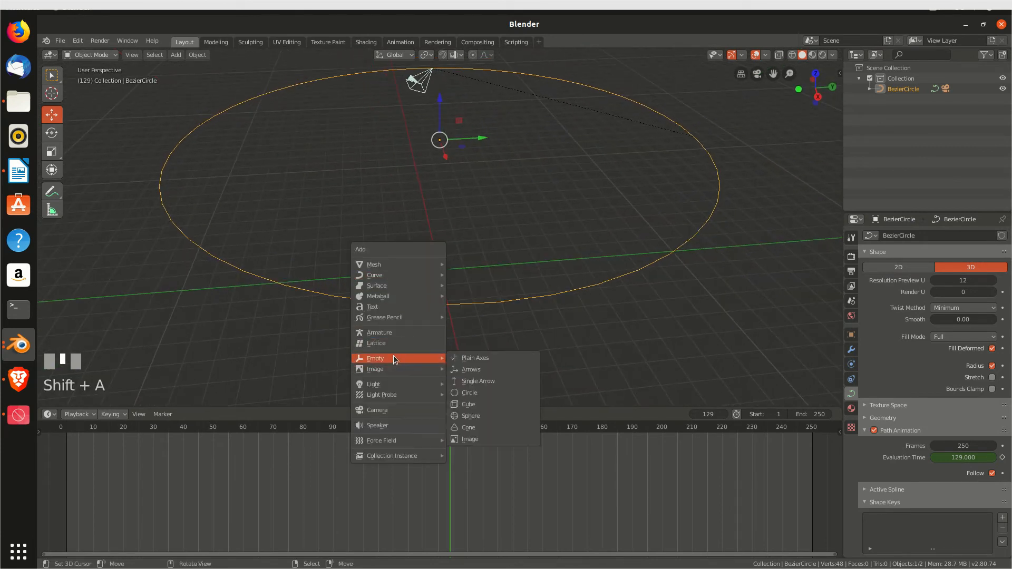
left_click(467, 357)
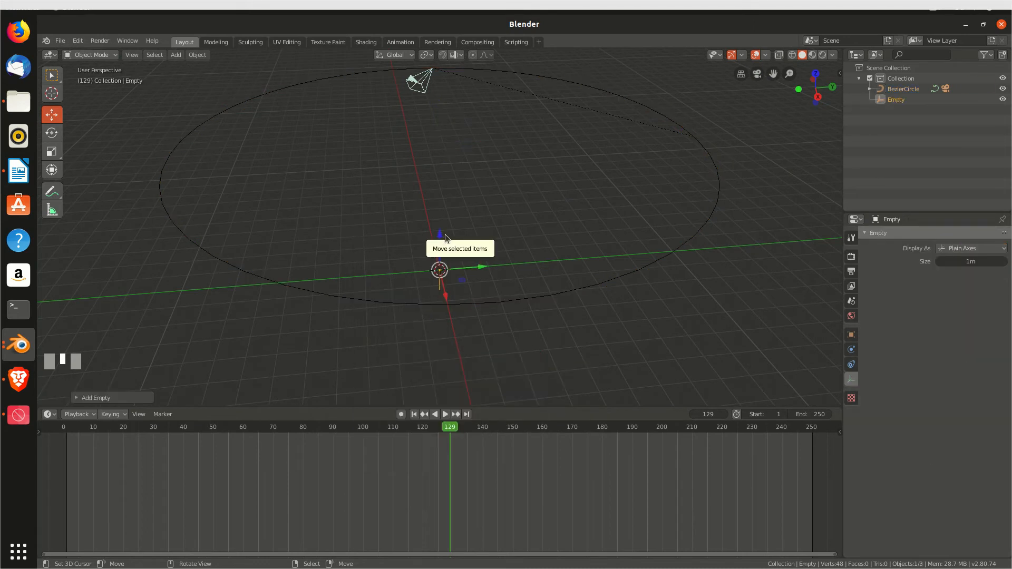
Rename the new empty as "camera focus".
double_click(898, 99)
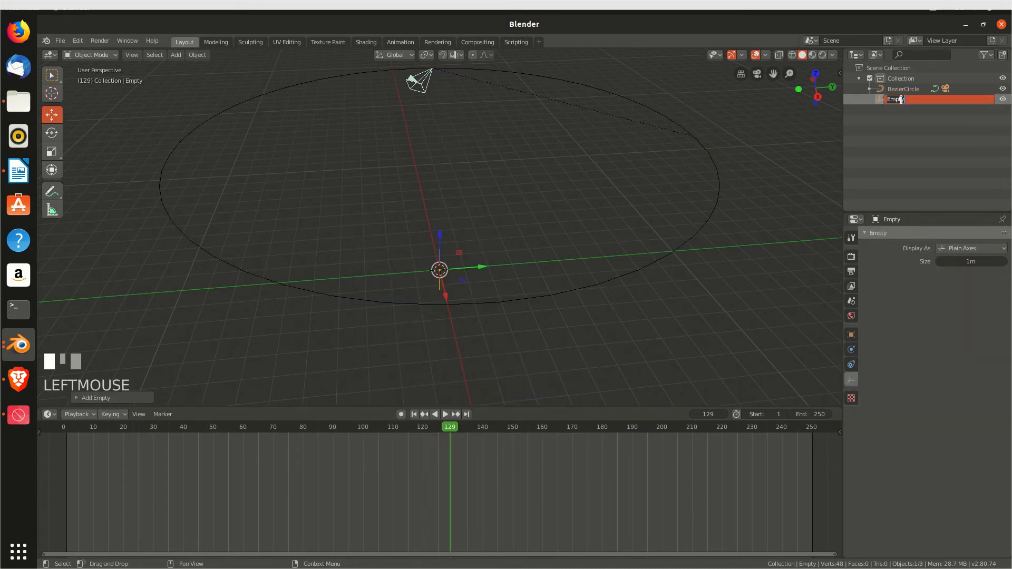
type("camera f")
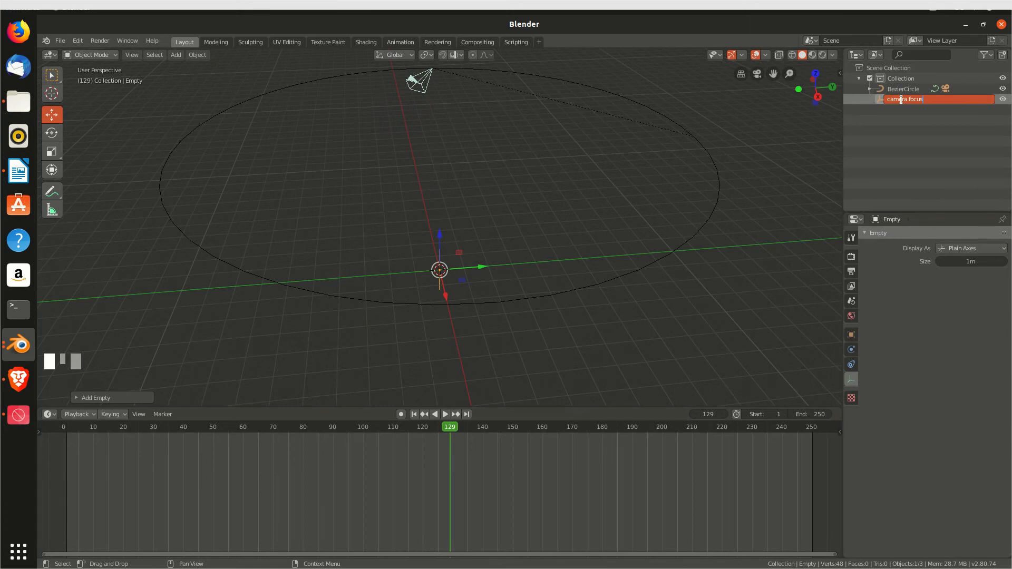
type("ocus")
key("KP_Enter")
Select the camera on the circle and add a Track To constraint to it, using KMagnifier to show the settings.
middle_click_drag(497, 225, 459, 205)
right_click(509, 112)
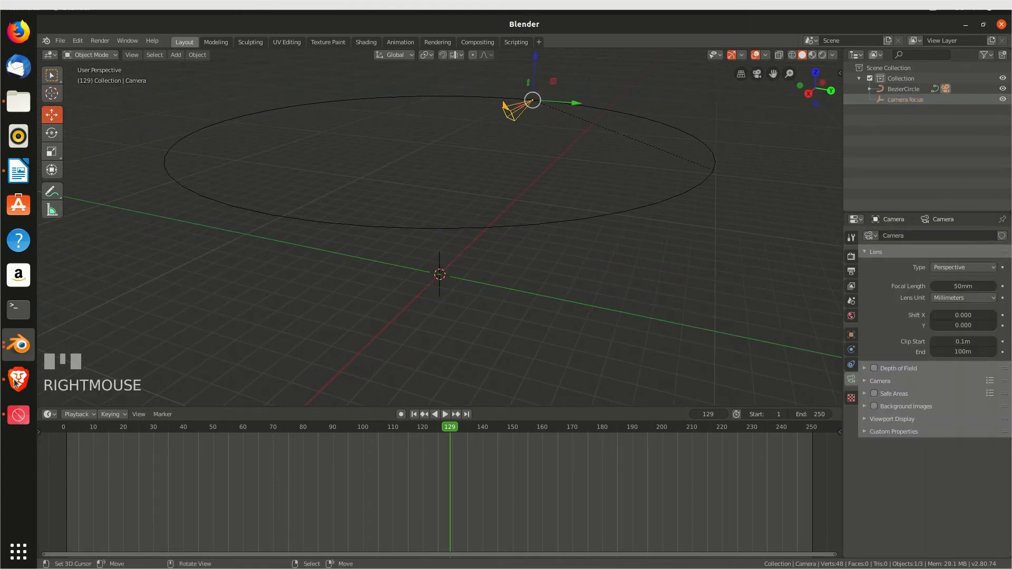
left_click(19, 415)
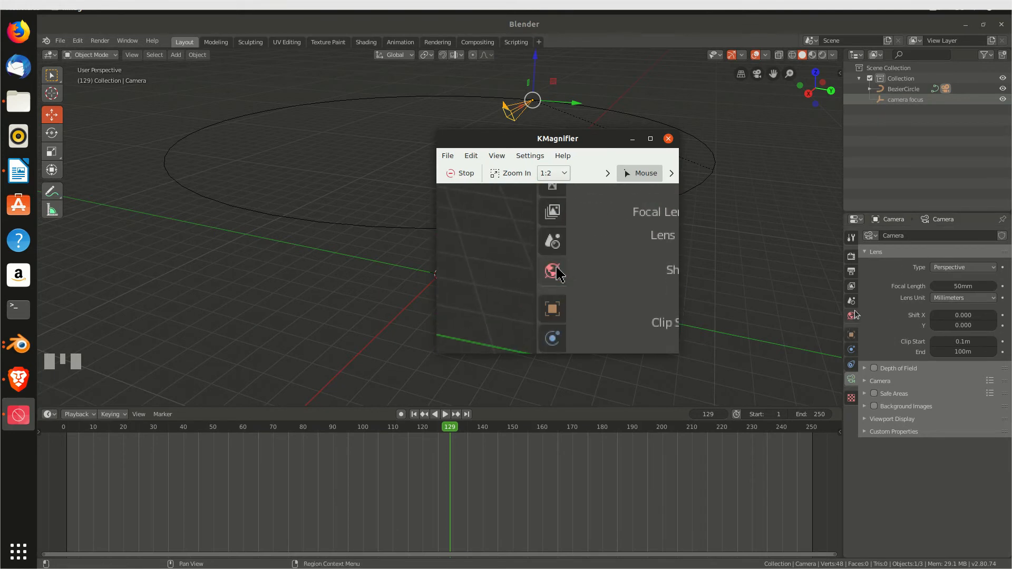
left_click(855, 364)
left_click(898, 237)
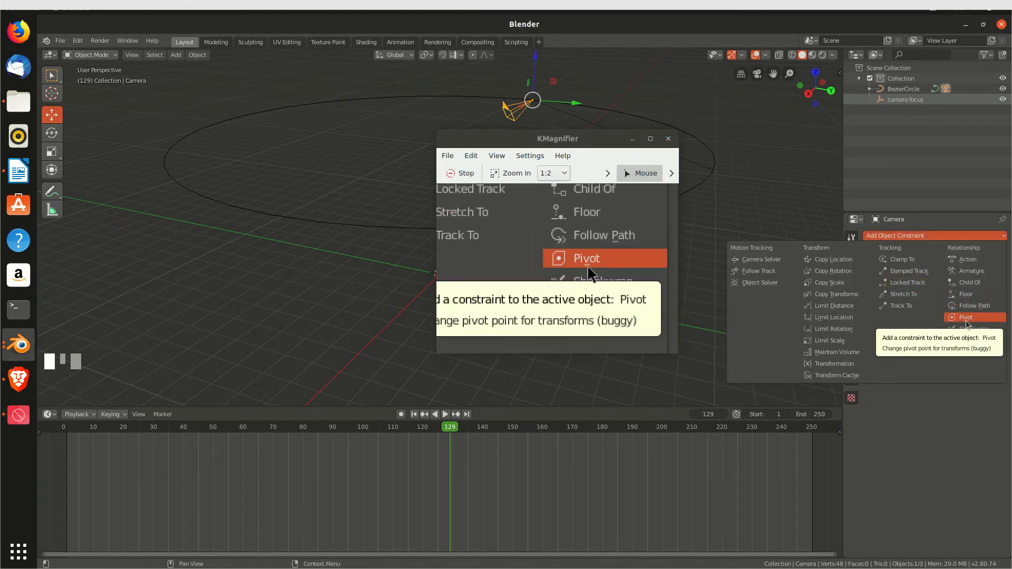
left_click(907, 309)
left_click(632, 139)
Pick the "camera focus" empty in the viewport as the Track To constraint's target.
scroll(452, 315, "up", 3, "shift")
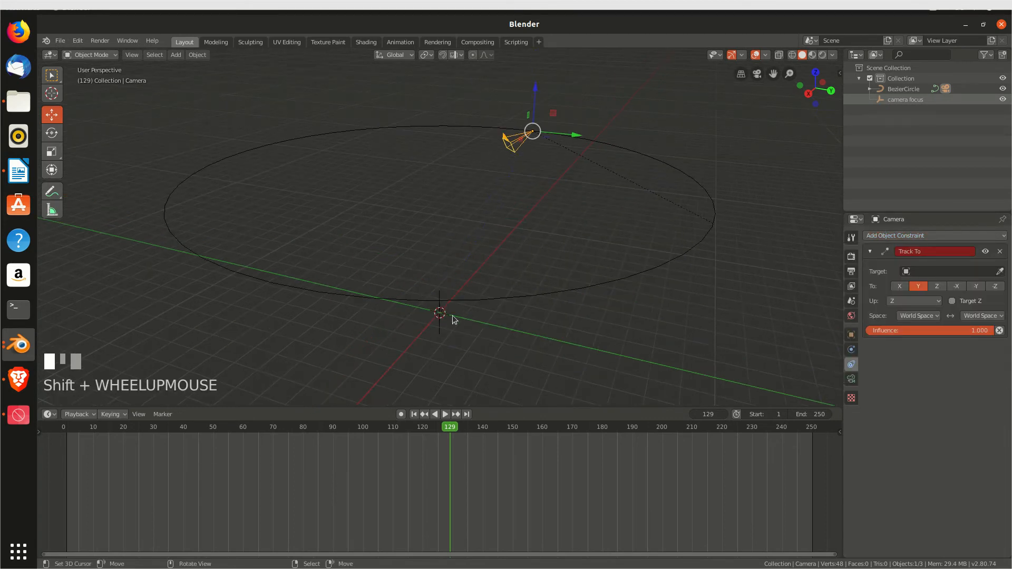
scroll(471, 296, "down", 3, "shift")
middle_click_drag(471, 296, 441, 314)
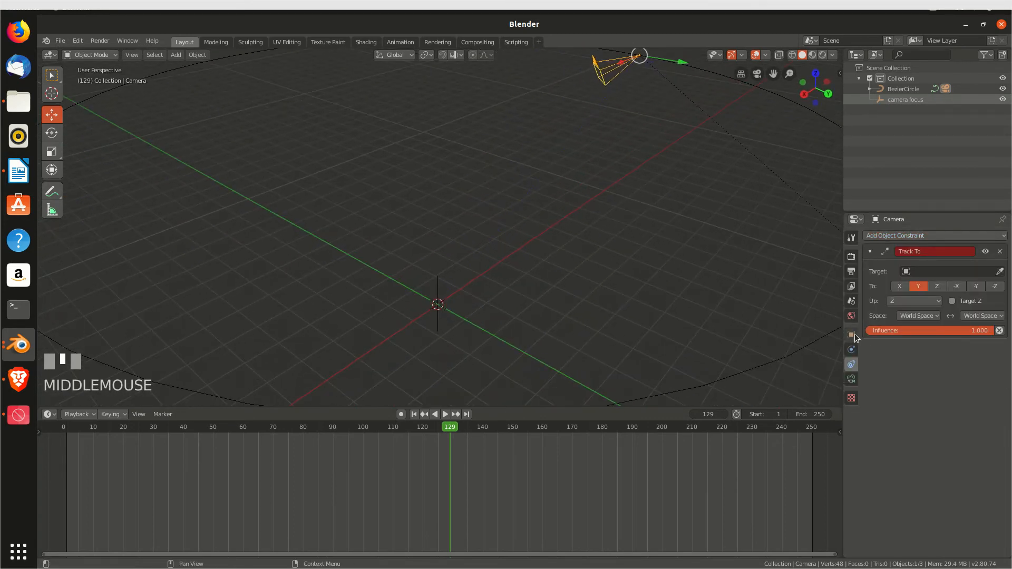
left_click(999, 271)
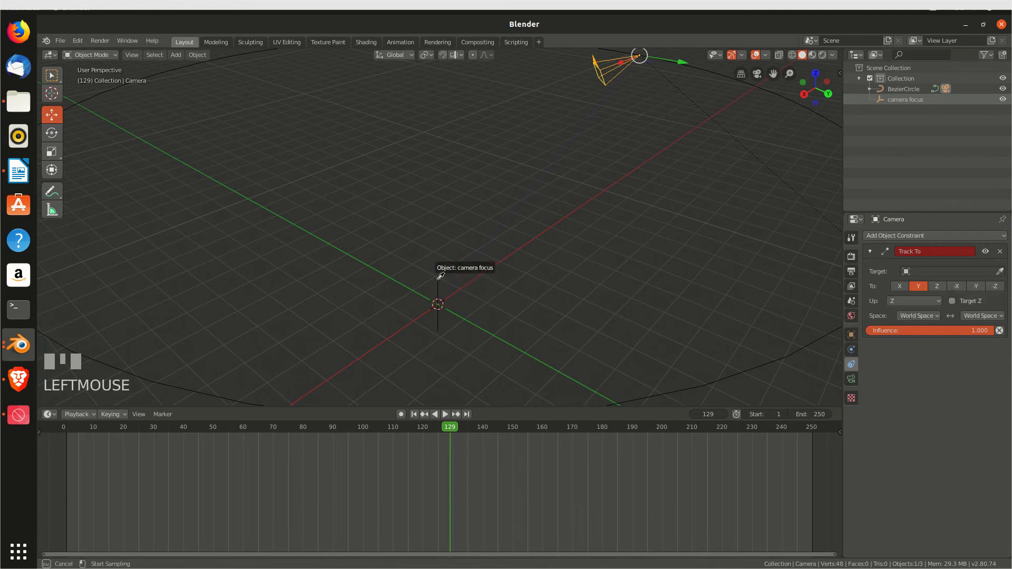
left_click(439, 277)
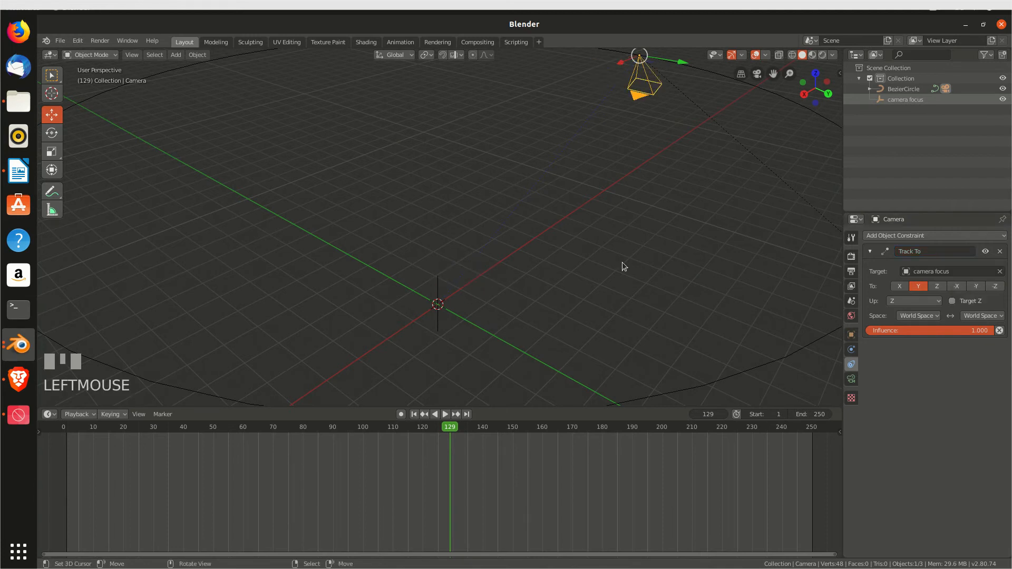
With KMagnifier open, look through the camera, set the Track To axis to -Z and Up to Y, then close the magnifier.
left_click(19, 414)
left_click_drag(615, 138, 642, 168)
key("KP_0")
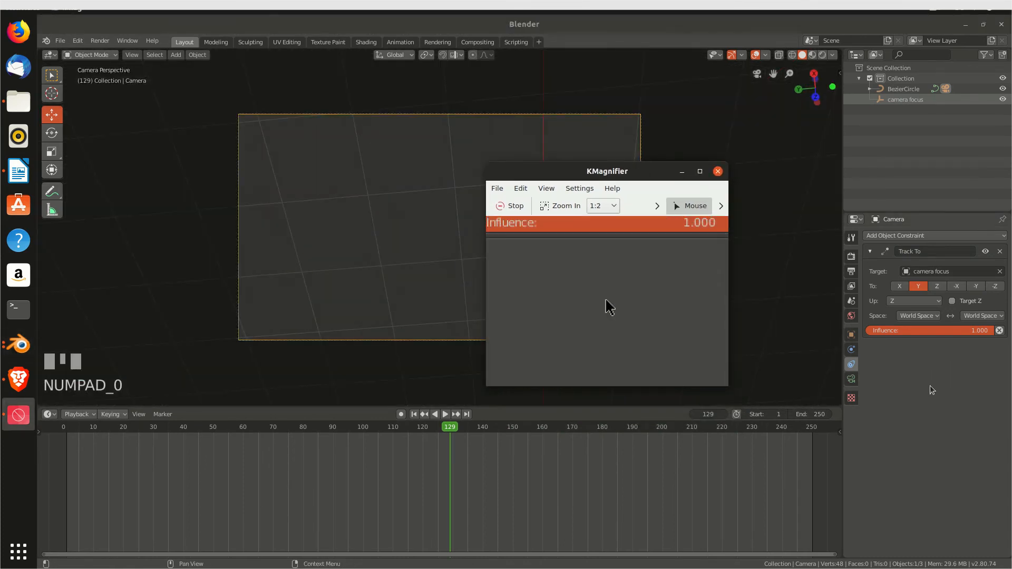
left_click(997, 287)
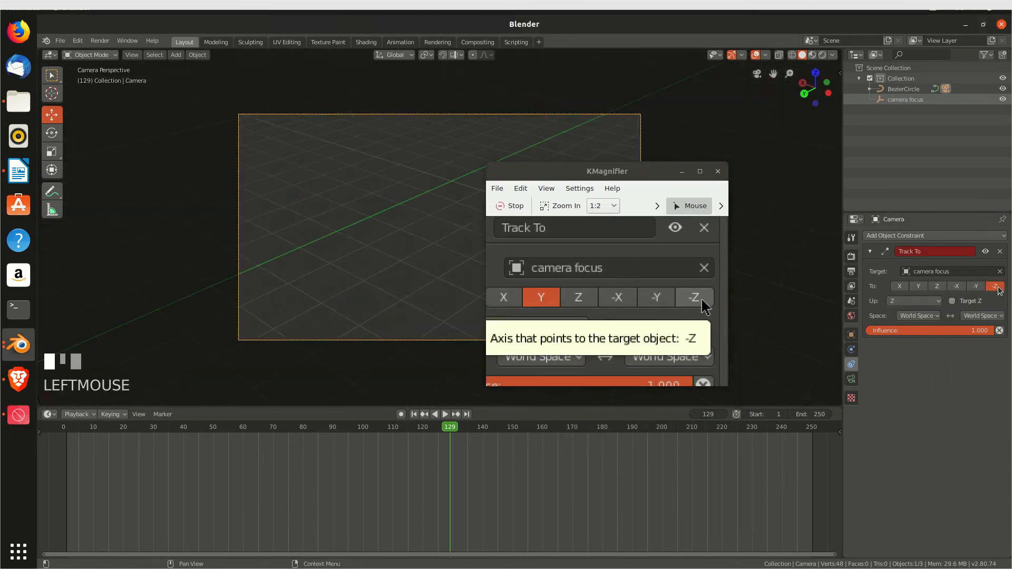
left_click_drag(720, 169, 647, 352)
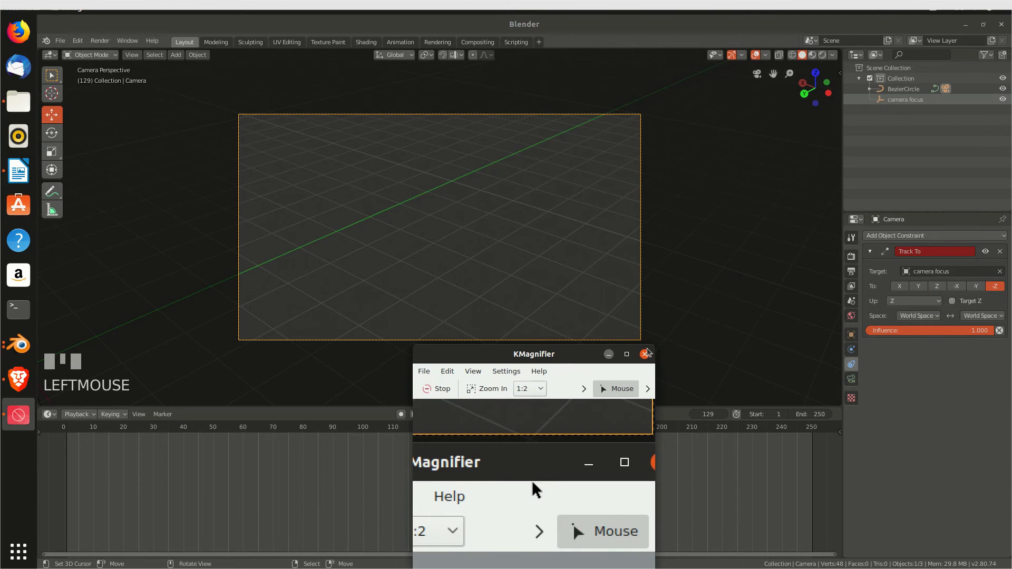
left_click(907, 301)
left_click(901, 325)
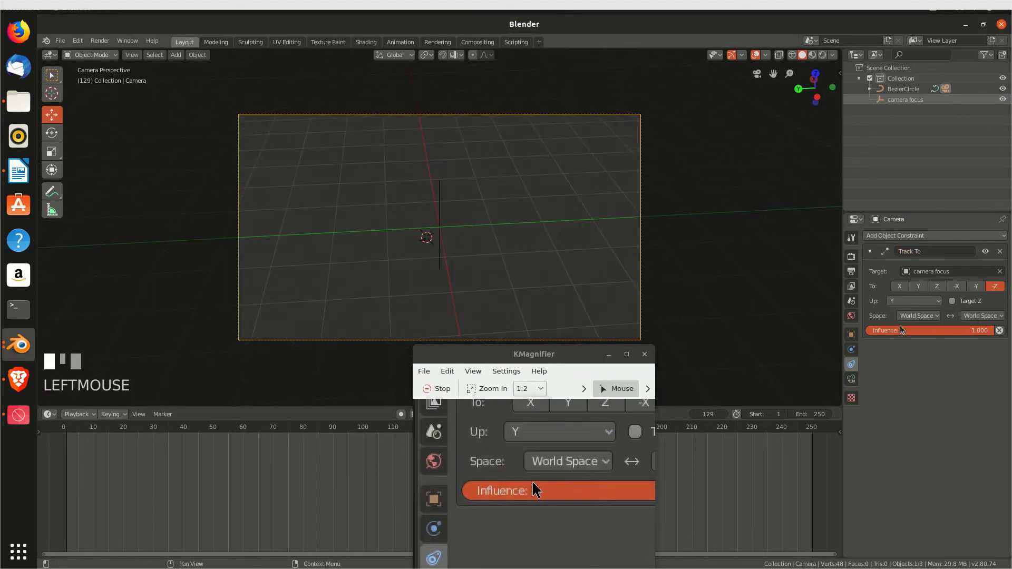
left_click(644, 353)
Snap the 3D cursor to the world origin and add a Monkey mesh as a test object.
key("shift+s")
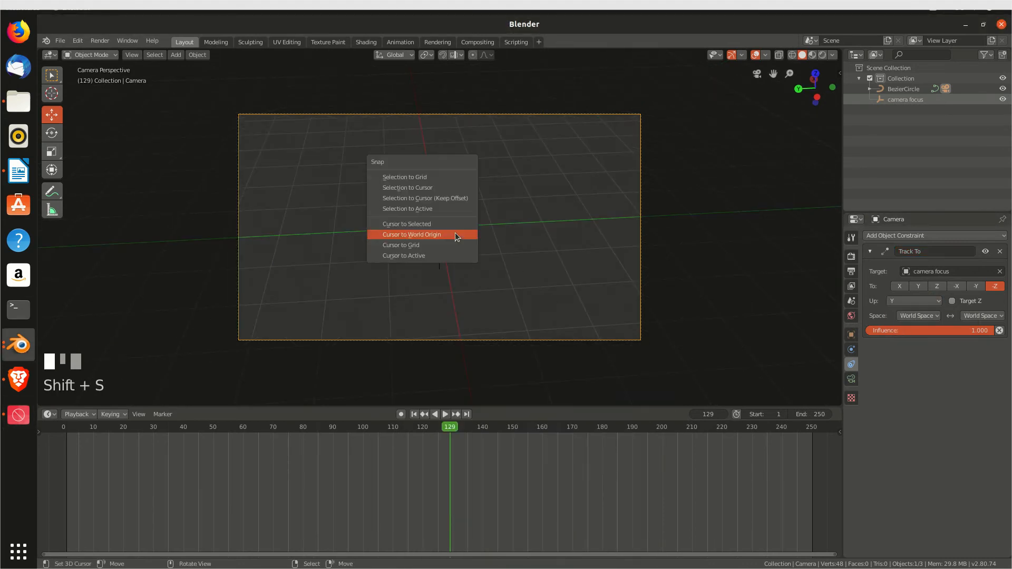
left_click(456, 236)
key("shift+a")
mouse_move(443, 143)
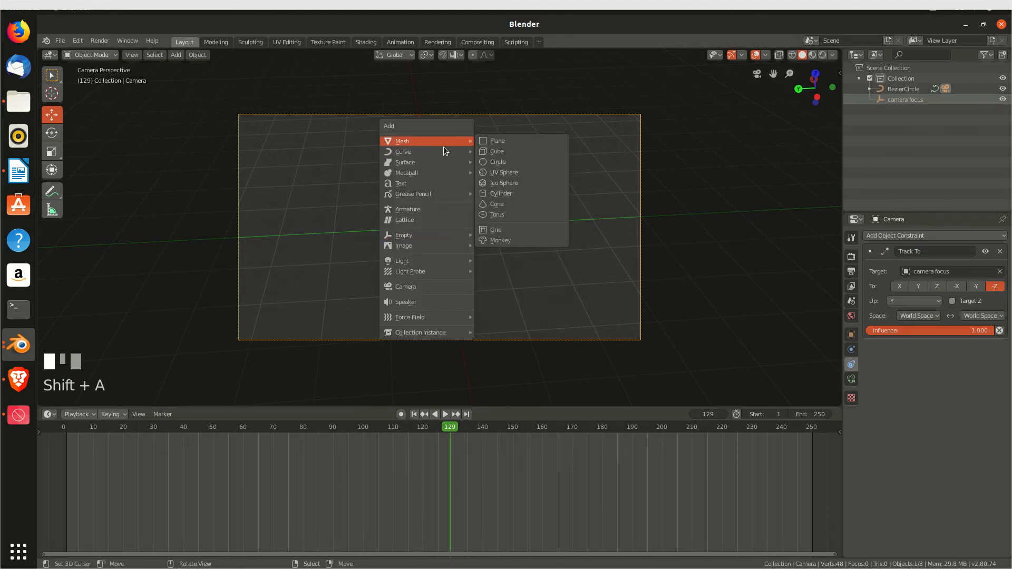
left_click(500, 240)
Scrub and play the animation in the perspective and camera views to check the tracking, stopping at frame 231.
left_click_drag(444, 469, 629, 467)
key("KP_0")
scroll(371, 218, "up", 2)
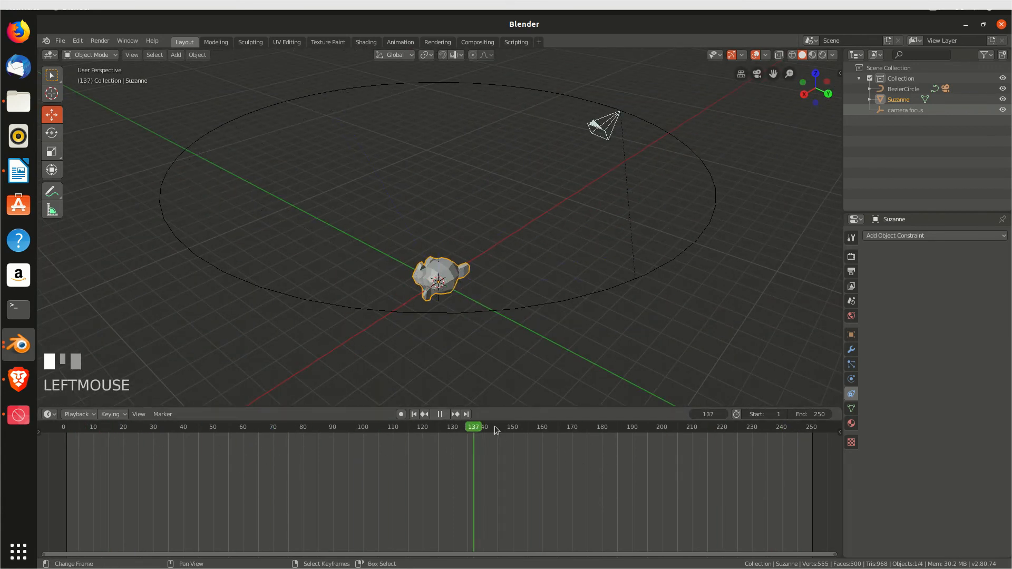
key("space")
key("KP_0")
left_click(445, 414)
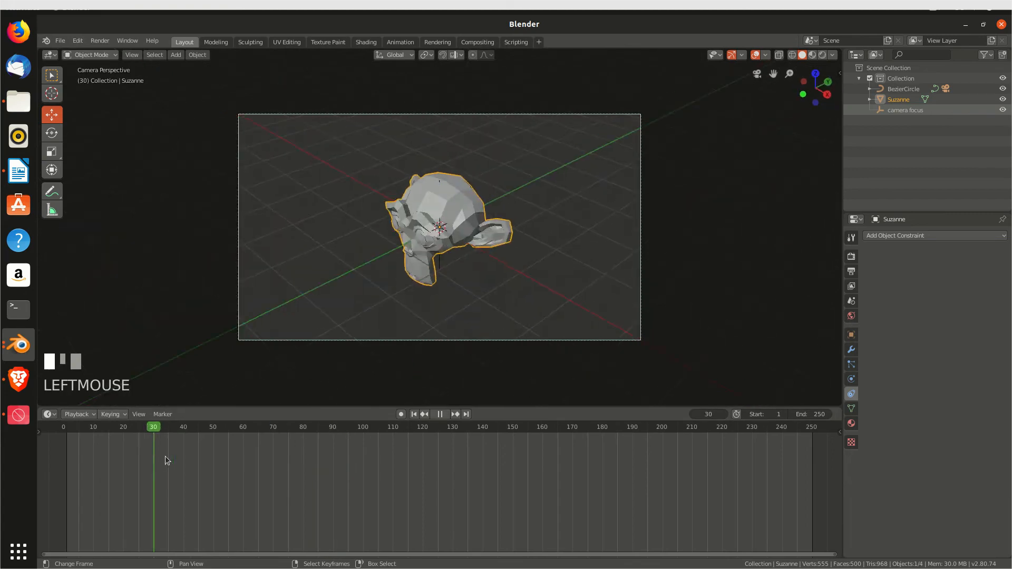
key("space")
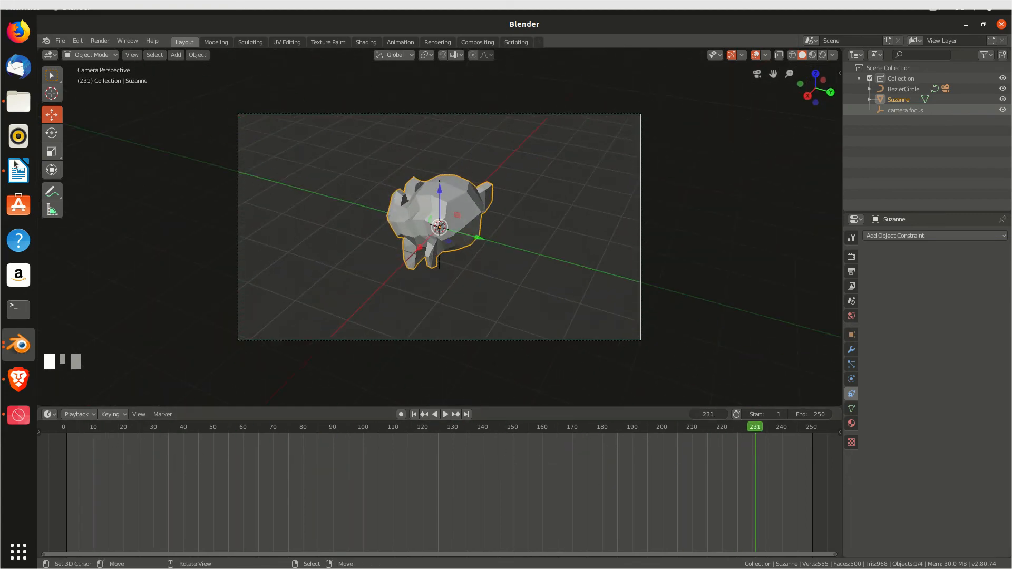
Switch to Writer and append "the is the technique the camera follow the path>" to the workflow line.
left_click(964, 25)
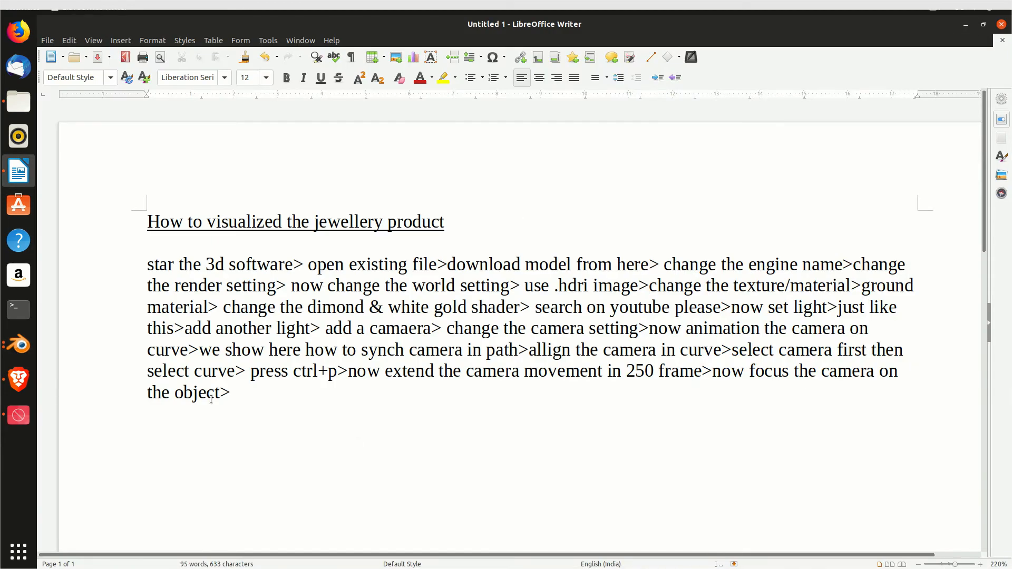
type("the is the techni")
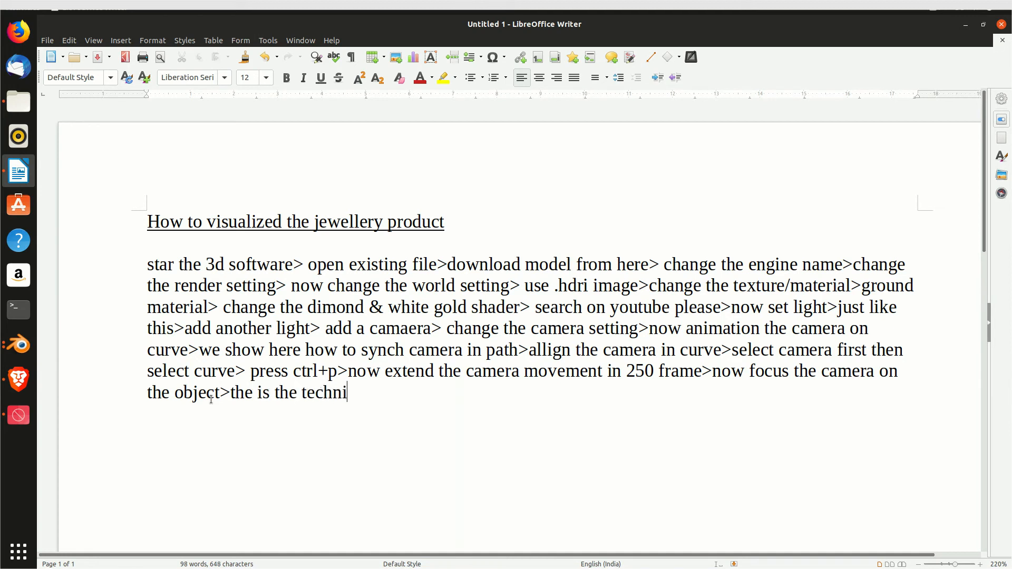
type("que the ca")
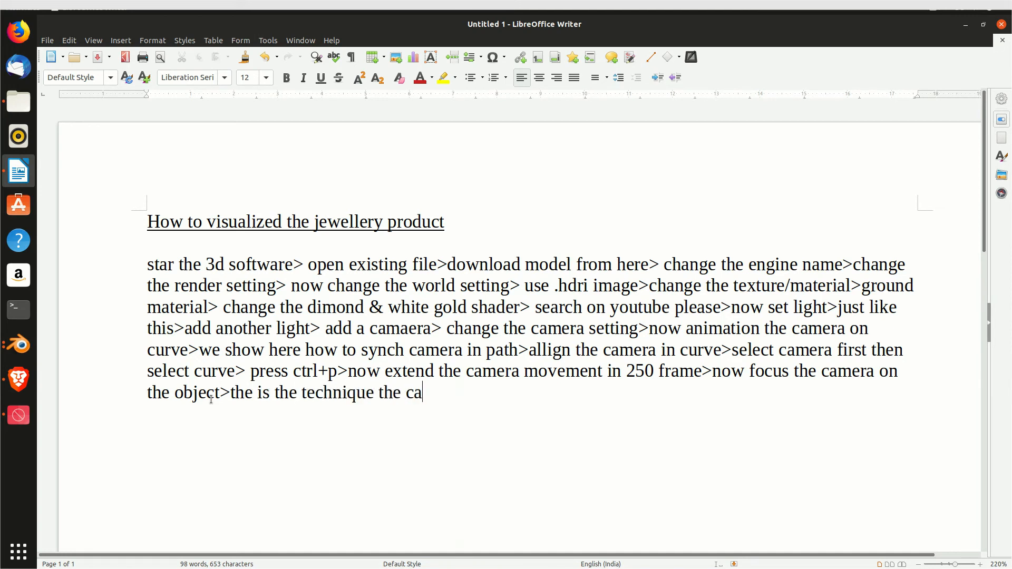
type("mera follow")
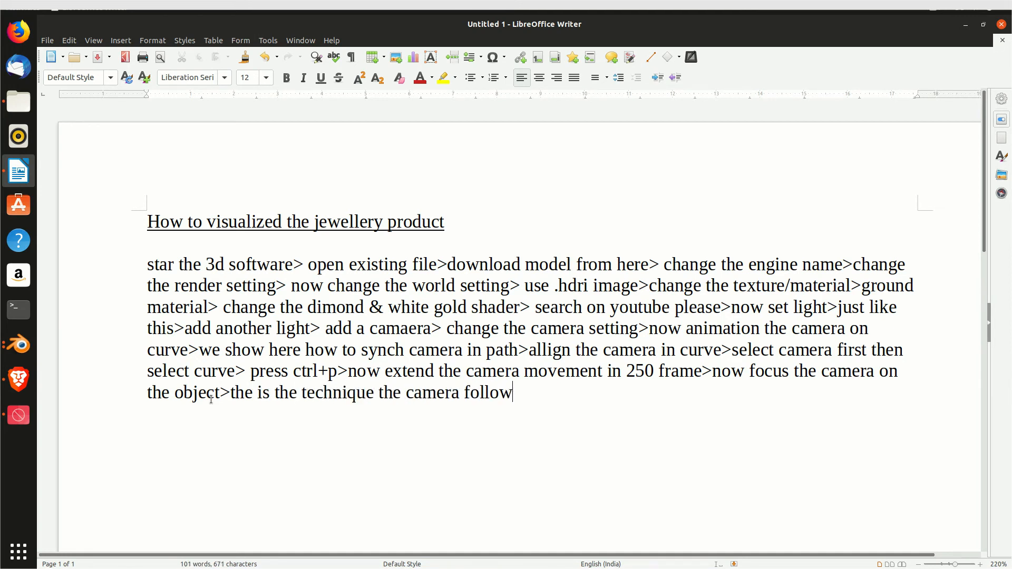
type(" the path>")
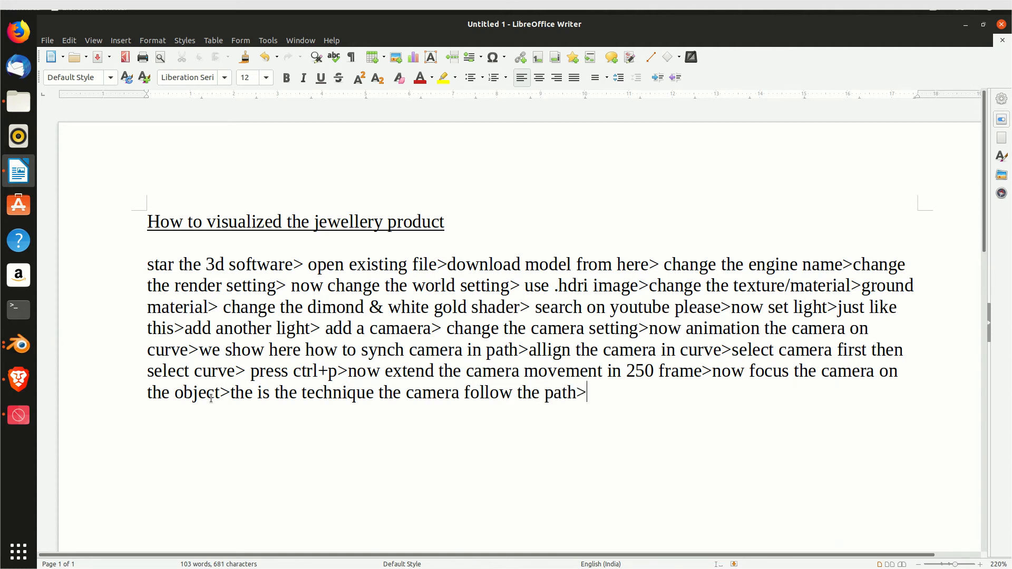
Append "we use same technique in my existing scene>" to the end of the workflow line.
type("we use same tech")
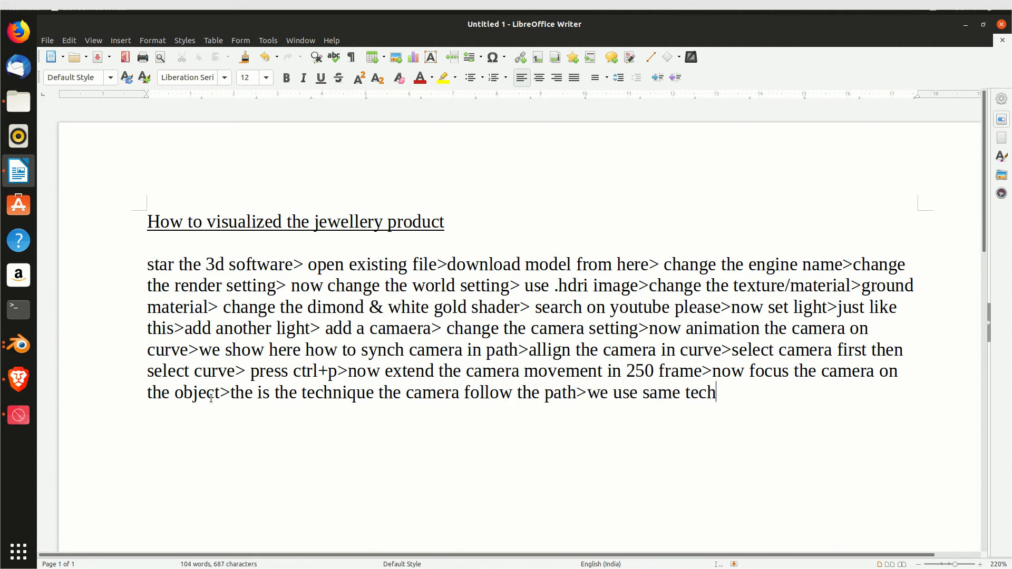
type("nique in my exi")
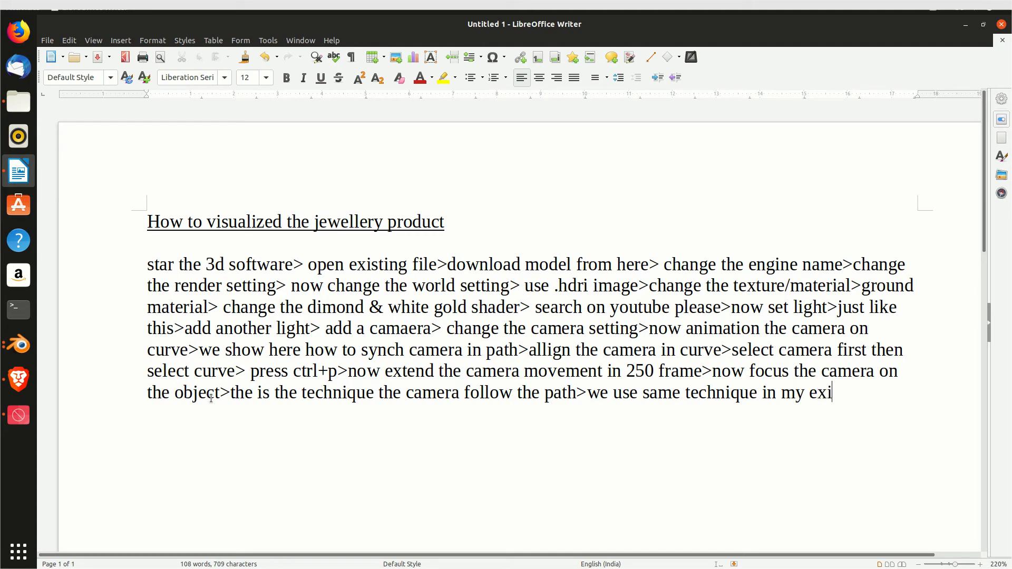
type("sting scene>")
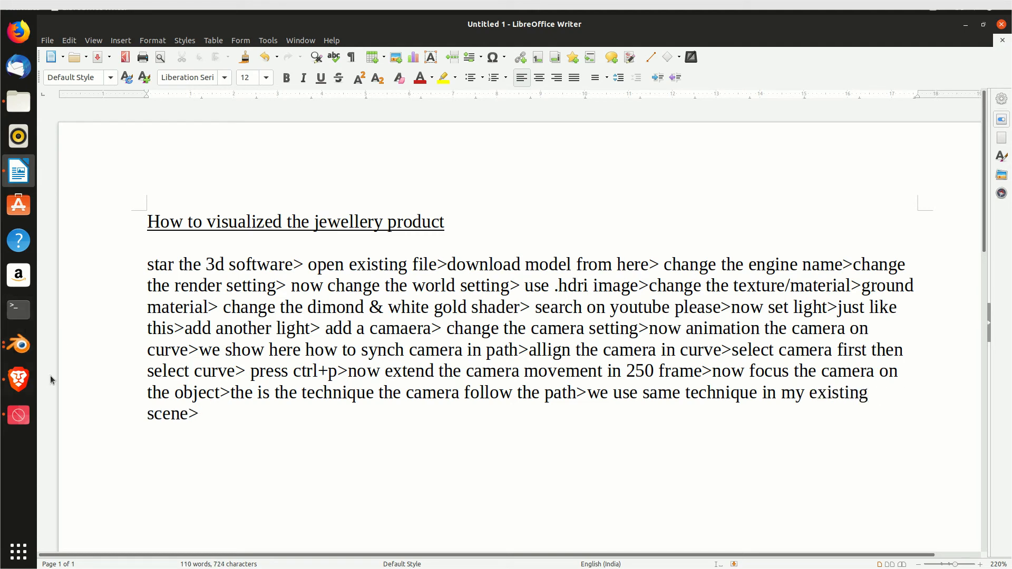
Switch to the jewelry-2.8.blend window in Blender, move the timeline to frame 600 and look through the camera.
left_click(18, 344)
left_click(90, 290)
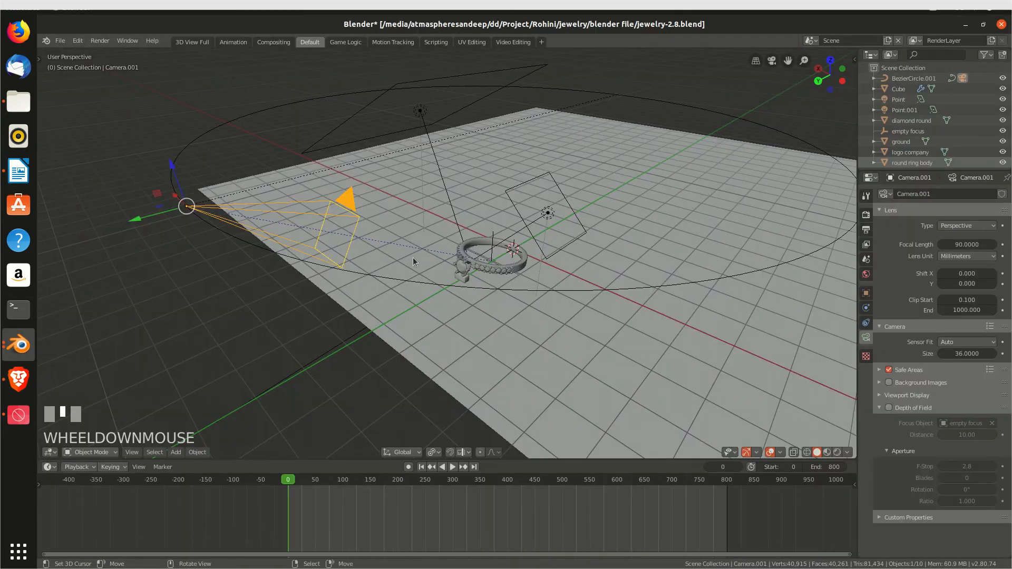
left_click_drag(416, 508, 615, 457)
key("KP_0")
Switch to the Blender test scene with the monkey and leave the camera view.
left_click(17, 365)
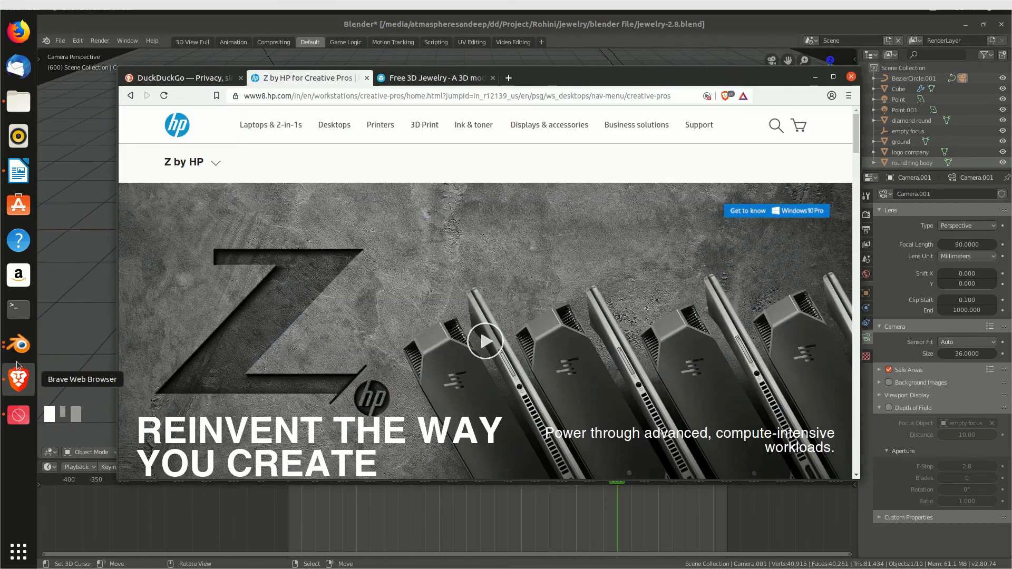
left_click(16, 344)
left_click(17, 344)
left_click(194, 331)
key("KP_0")
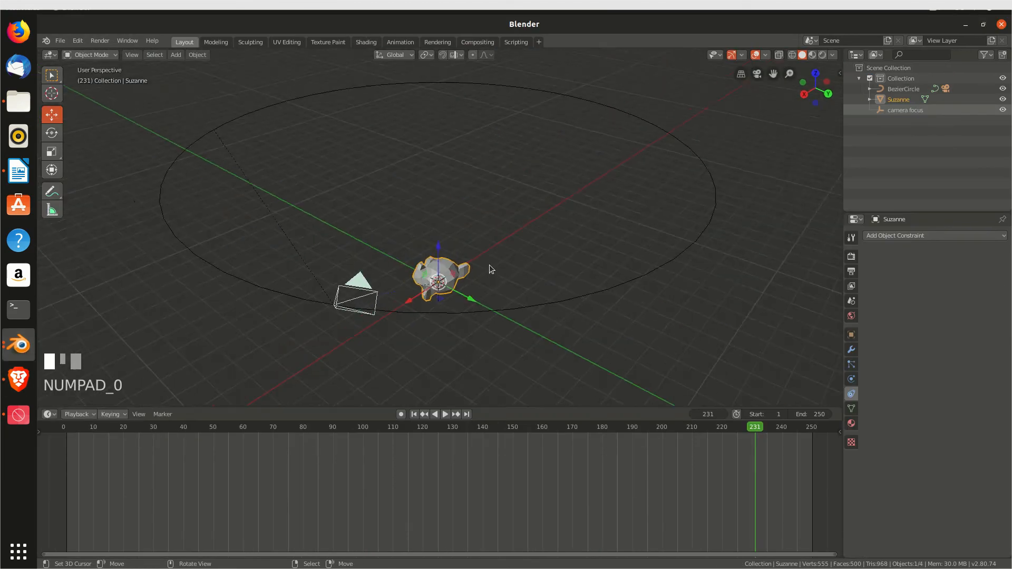
Add a Subdivision Surface modifier to the Bezier circle, raise its viewport subdivisions by one level and collapse the modifier.
scroll(491, 266, "down", 2)
right_click(517, 270)
scroll(548, 285, "up", 4)
scroll(560, 291, "down", 1)
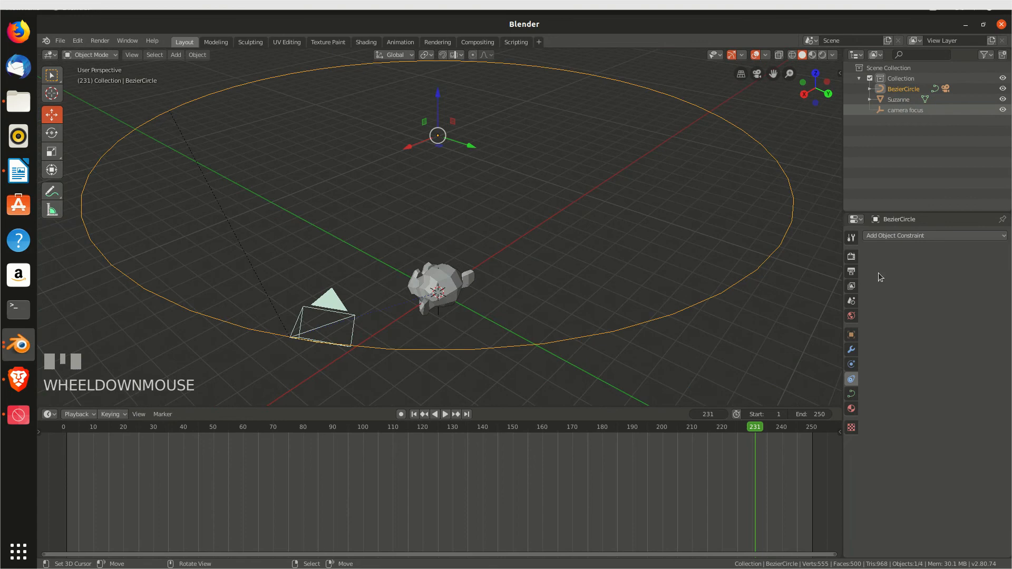
left_click(850, 349)
left_click(899, 238)
left_click(806, 376)
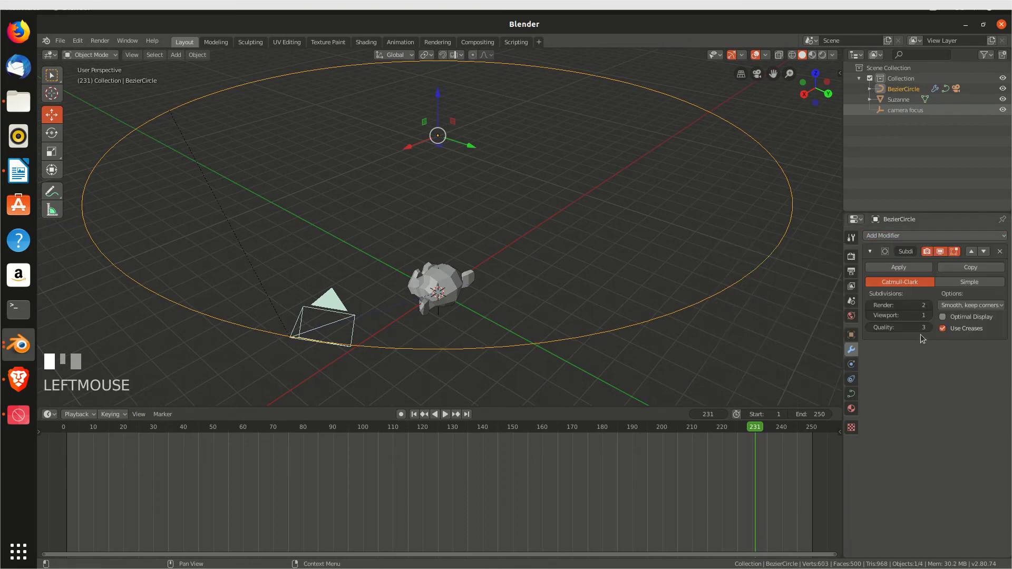
left_click(928, 316)
left_click(869, 252)
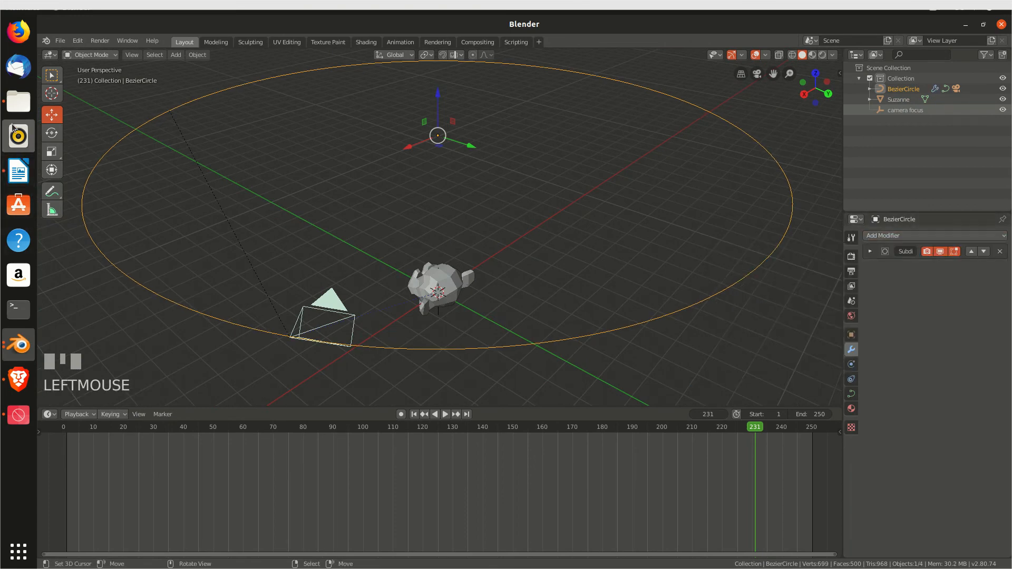
Switch to Writer and append "smoothe the curve.. otherwise camera may jurk/jumping>" to the workflow line.
left_click(18, 170)
type("smo")
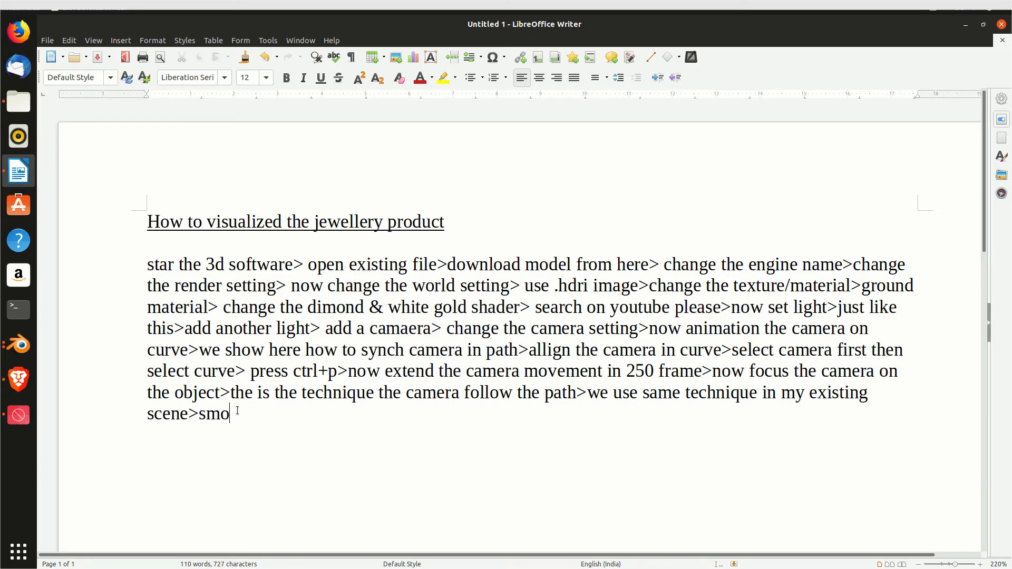
type("othe the curve")
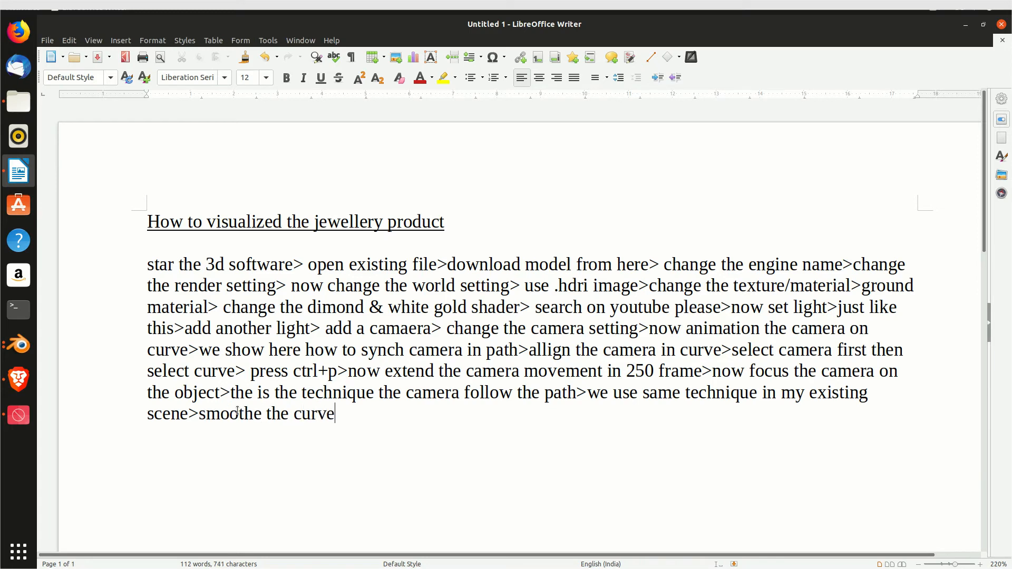
type(".. otherwise")
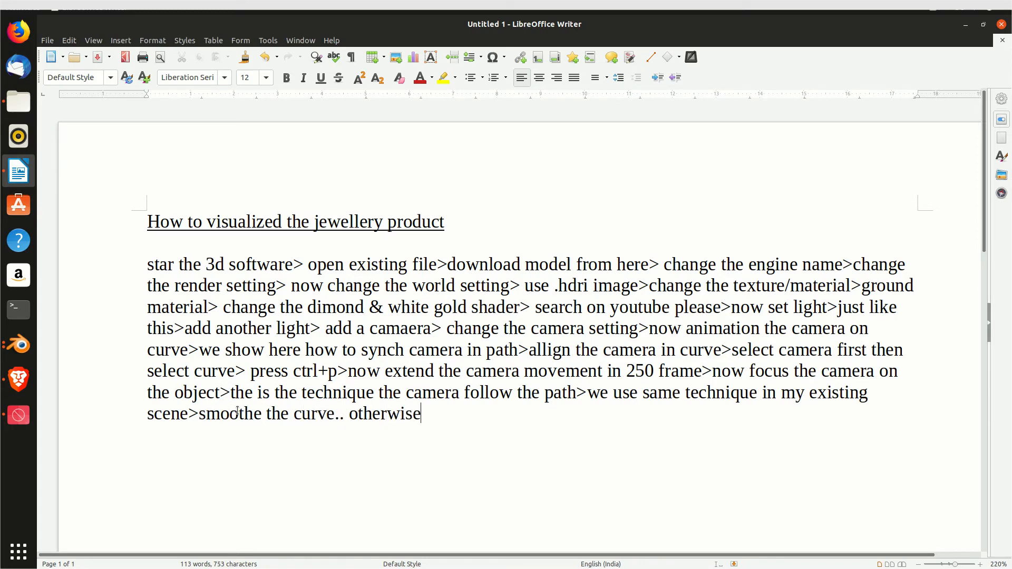
type(" camera may ")
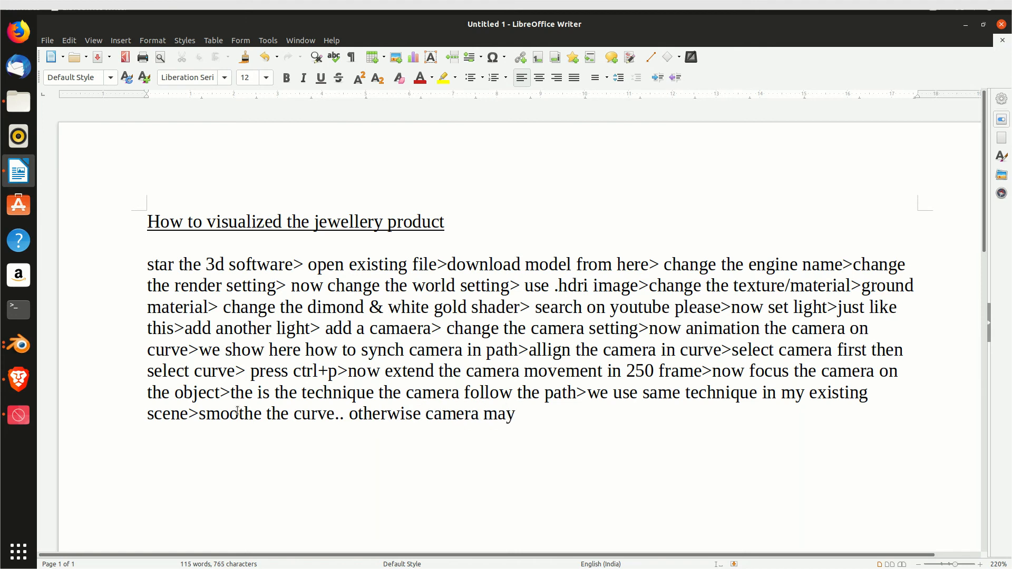
type("jurk")
type("/jumping>")
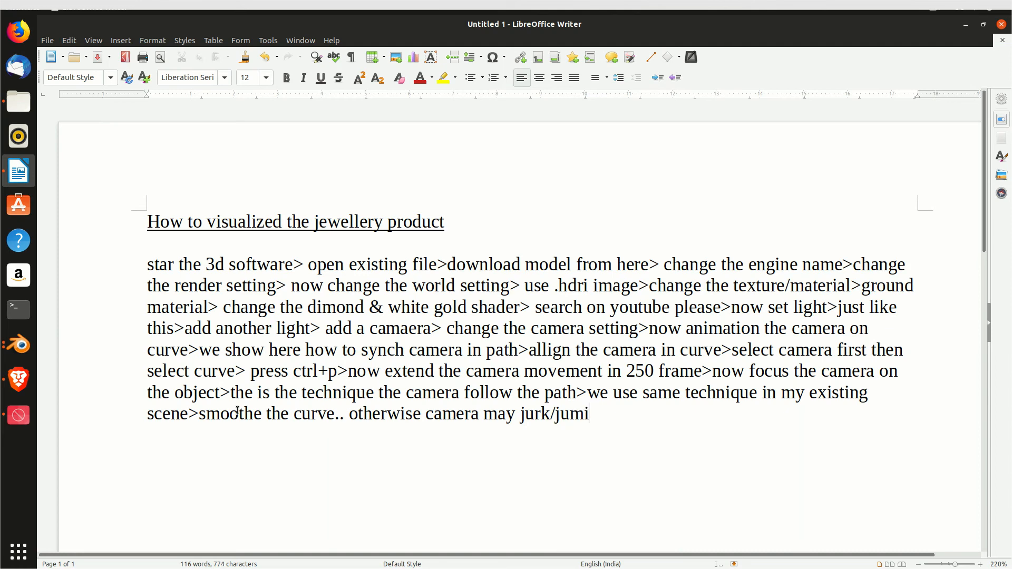
Switch to the jewelry-2.8.blend window in Blender, examine the ring from a perspective angle and open the scene's render settings.
left_click(19, 345)
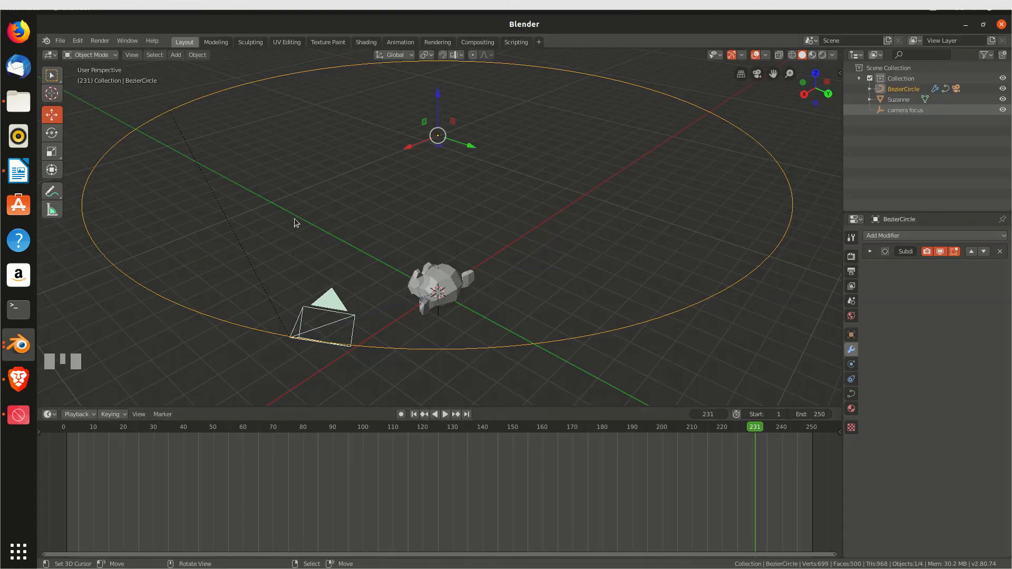
left_click(18, 344)
left_click(107, 296)
middle_click_drag(445, 258, 527, 256)
scroll(537, 256, "up", 3)
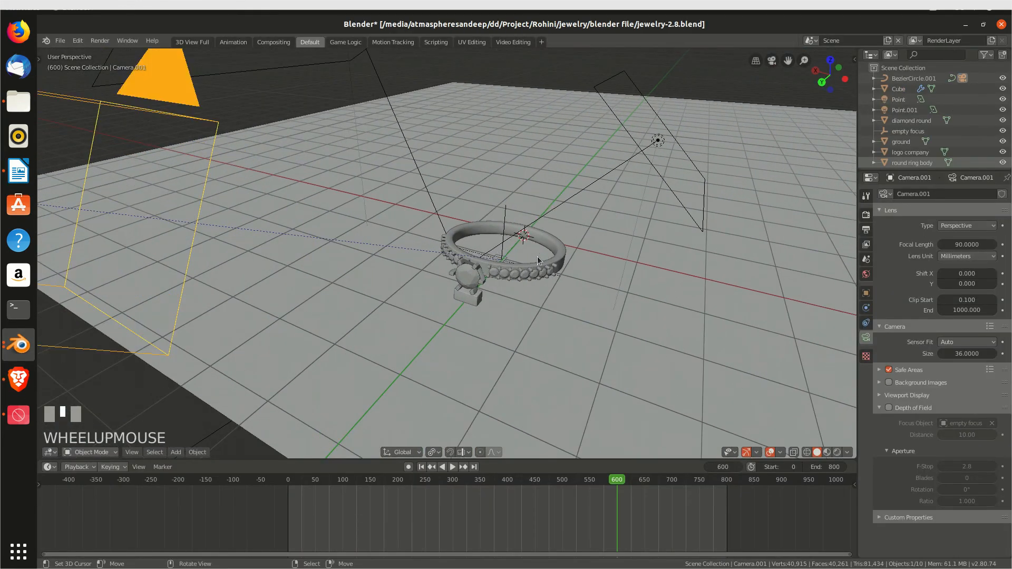
scroll(535, 256, "down", 1)
scroll(508, 252, "up", 1)
scroll(508, 251, "down", 1)
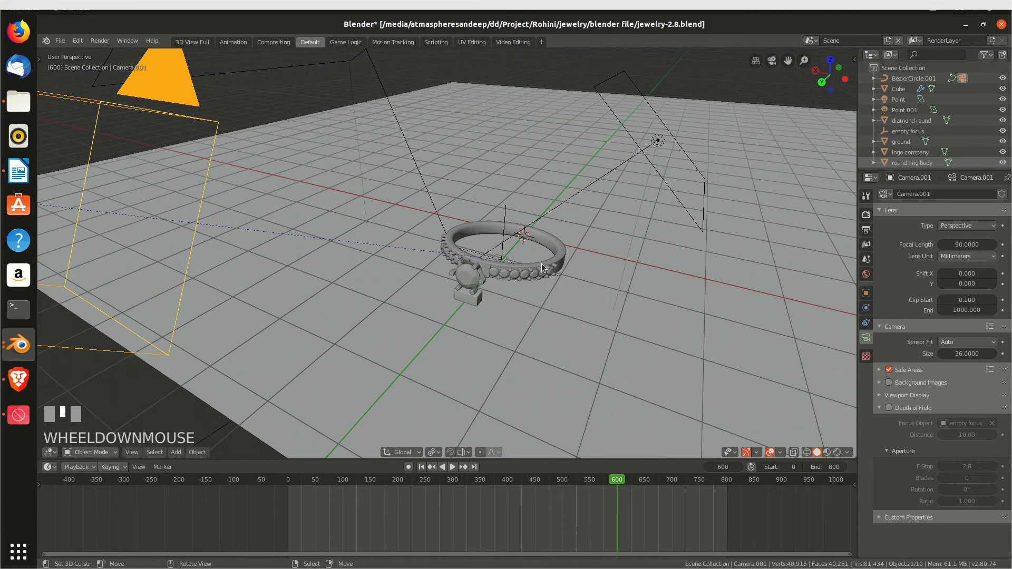
scroll(544, 267, "down", 1)
left_click(865, 215)
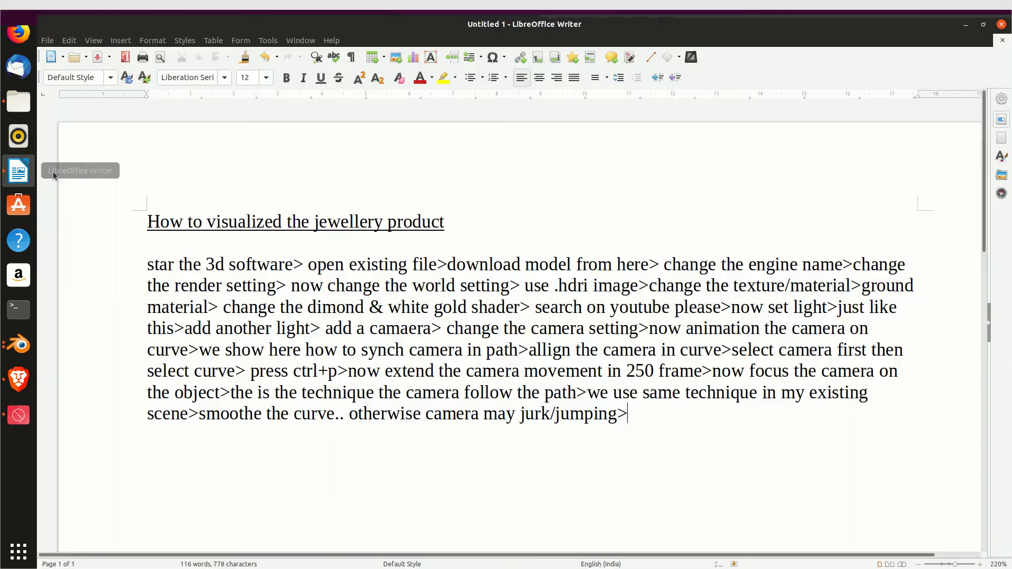
In Writer, append "render the scene" to the workflow line.
type("render the sce")
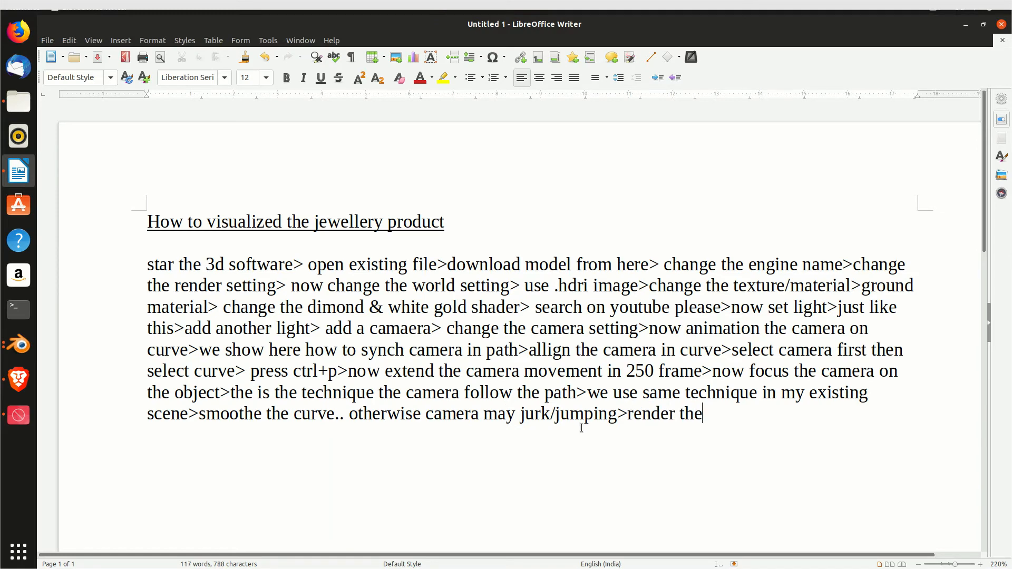
type("ne")
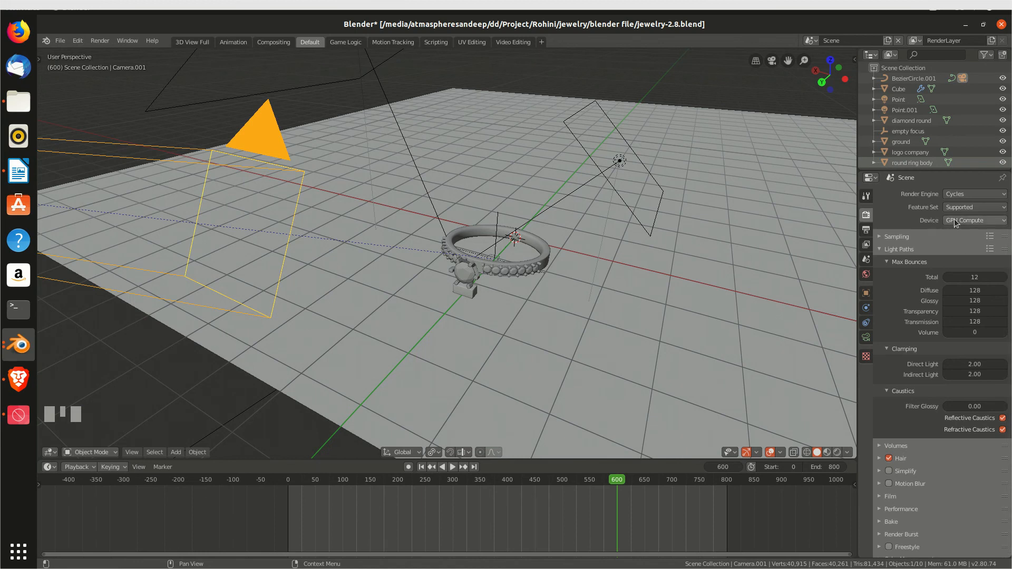
In the jewellery scene's output dimensions, set the end frame to 50.
left_click(865, 230)
left_click(969, 298)
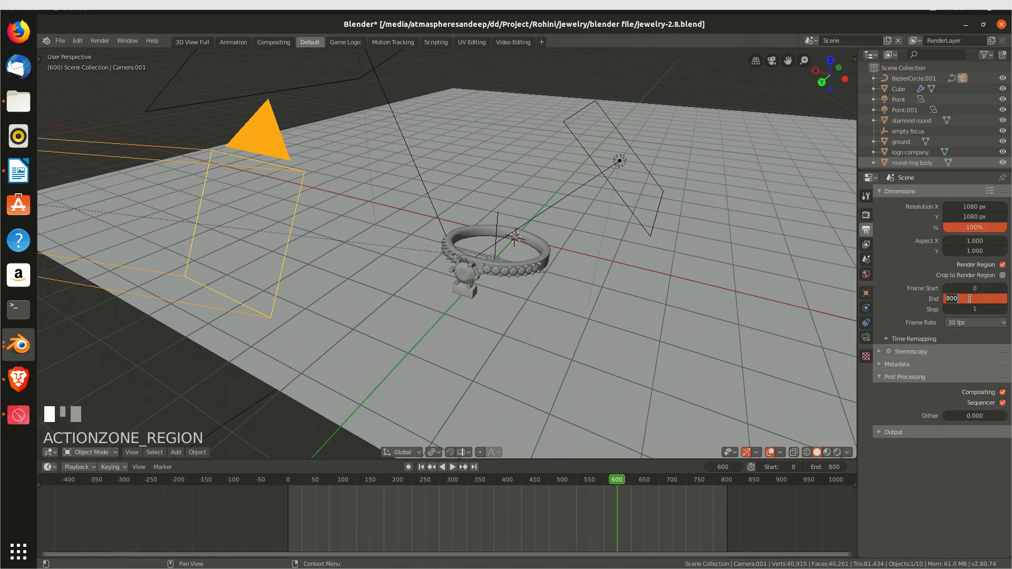
type("50")
key("Return")
Look through the camera, render frame 600 as a still image and inspect the ring in the render result.
key("KP_0")
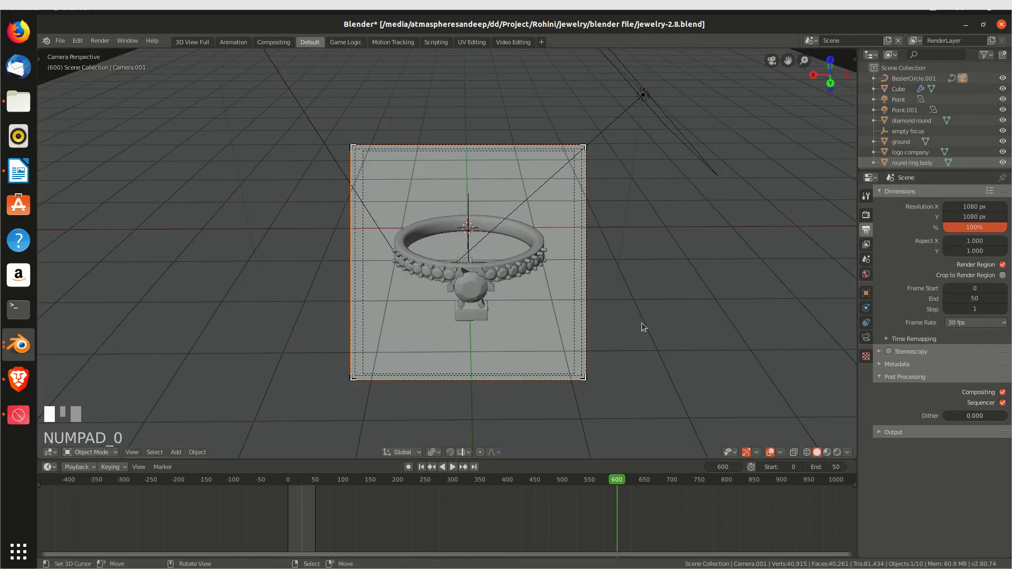
scroll(450, 221, "up", 1)
left_click(101, 41)
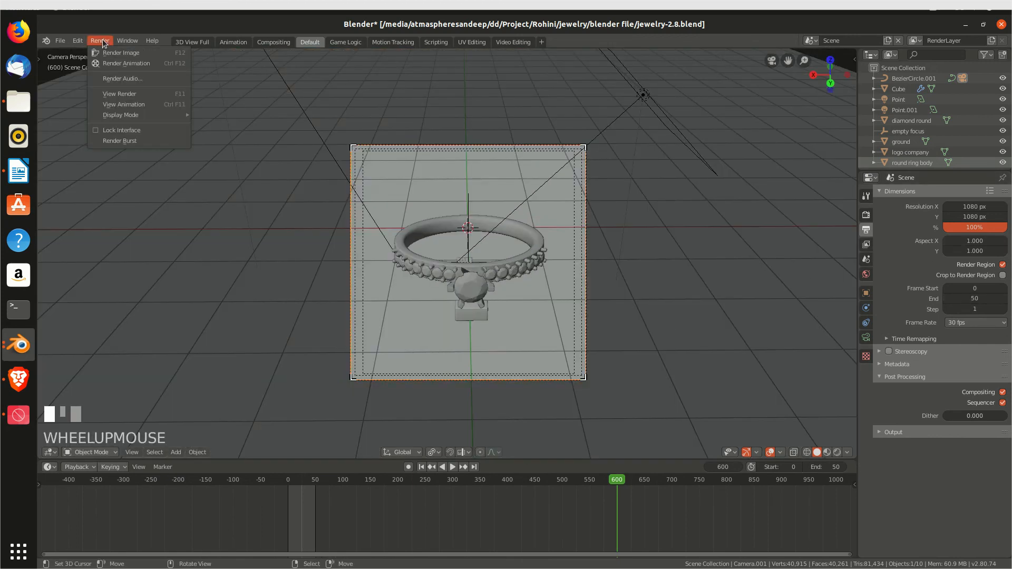
left_click(122, 53)
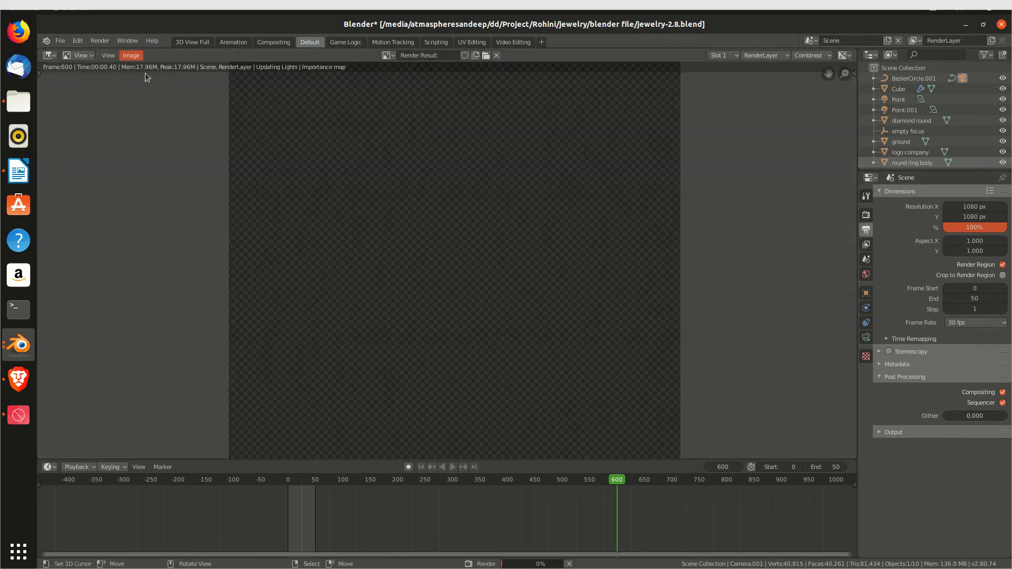
scroll(435, 308, "down", 1)
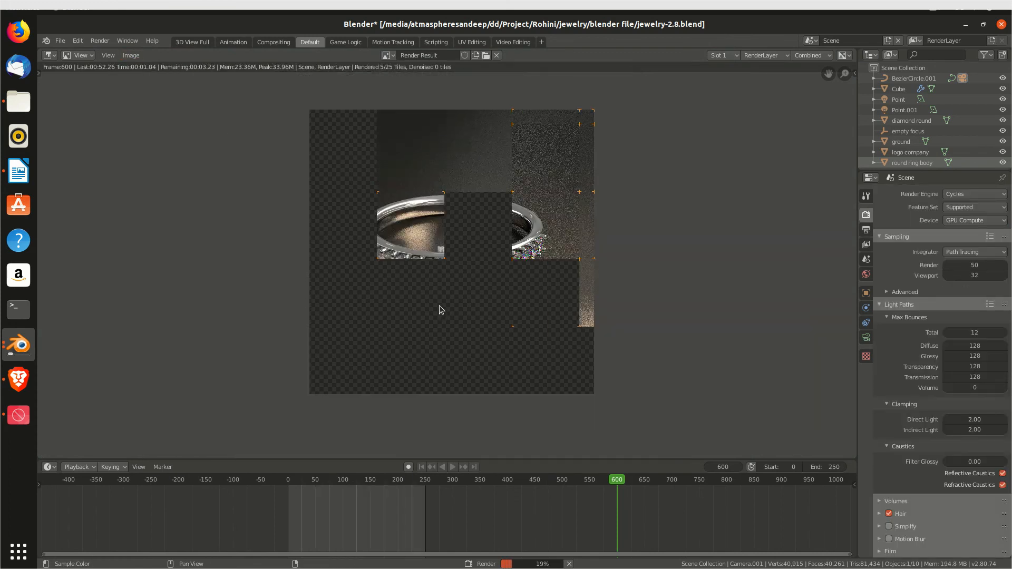
scroll(444, 308, "up", 2)
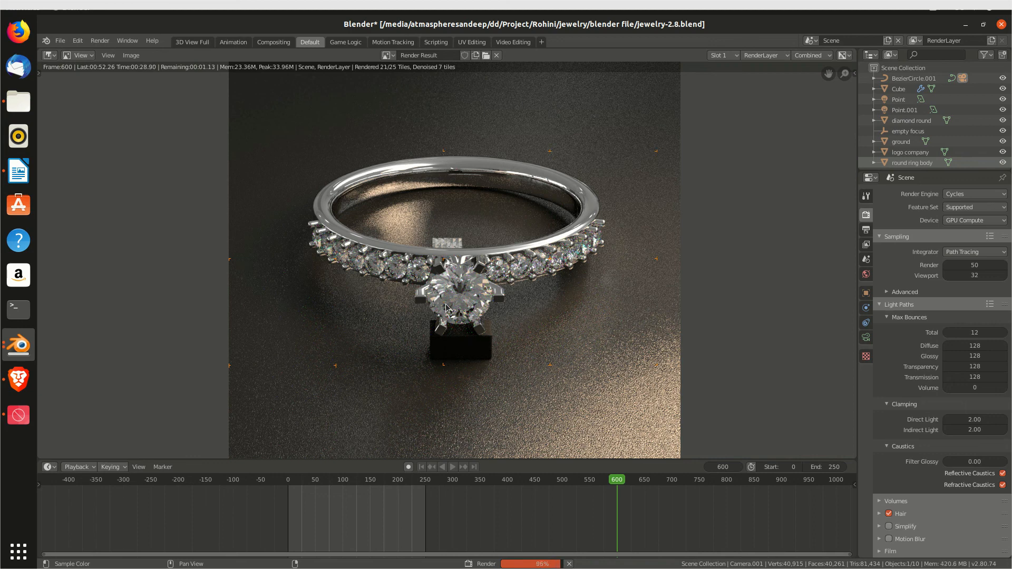
scroll(474, 259, "down", 1)
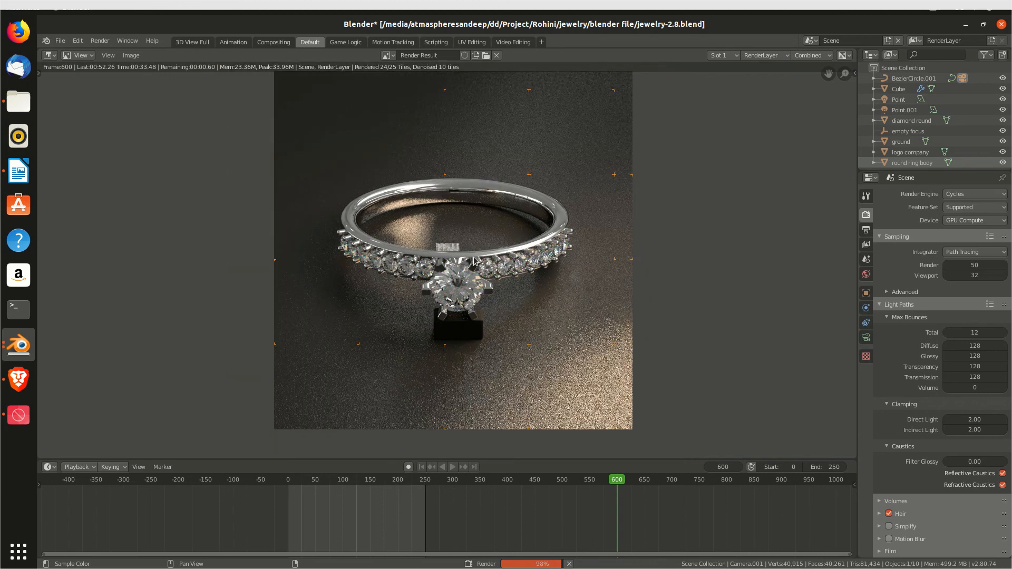